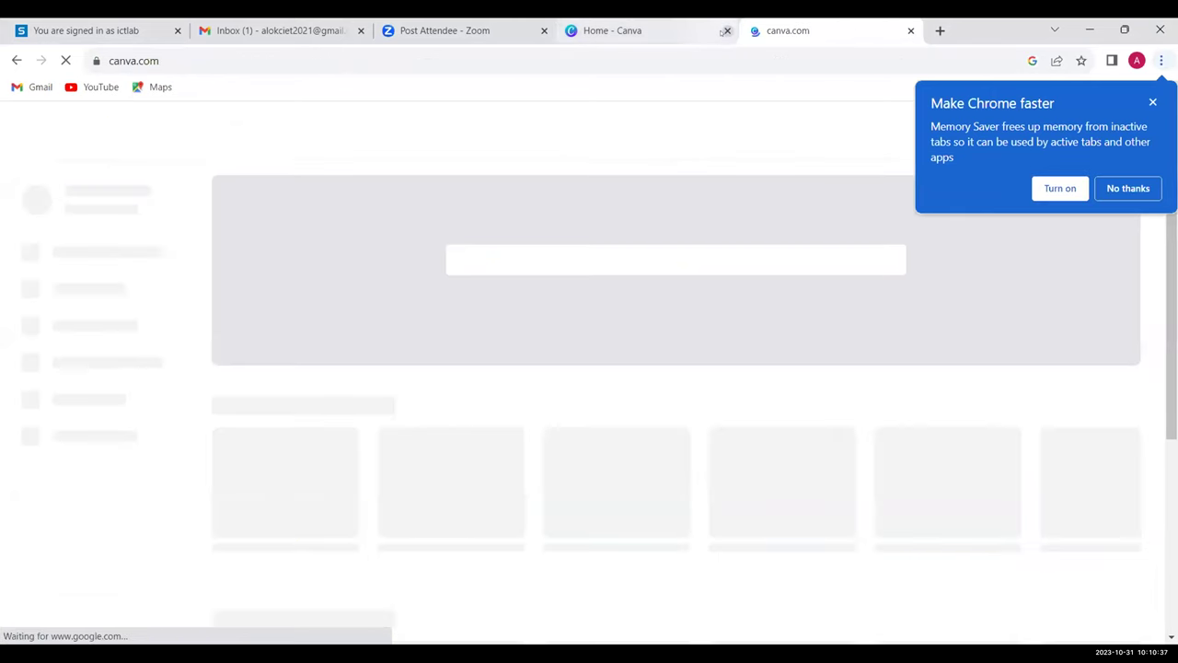
# - Close the duplicate Canva home tab and decline the Memory Saver suggestion
pyautogui.click(727, 31)
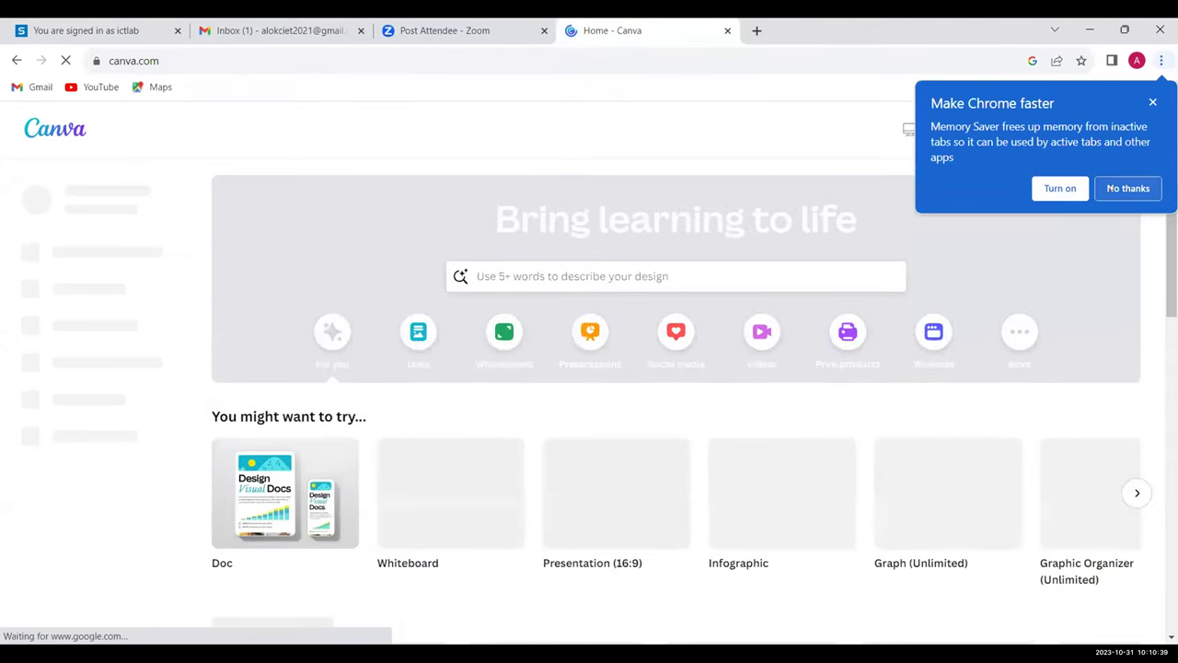
pyautogui.click(1128, 187)
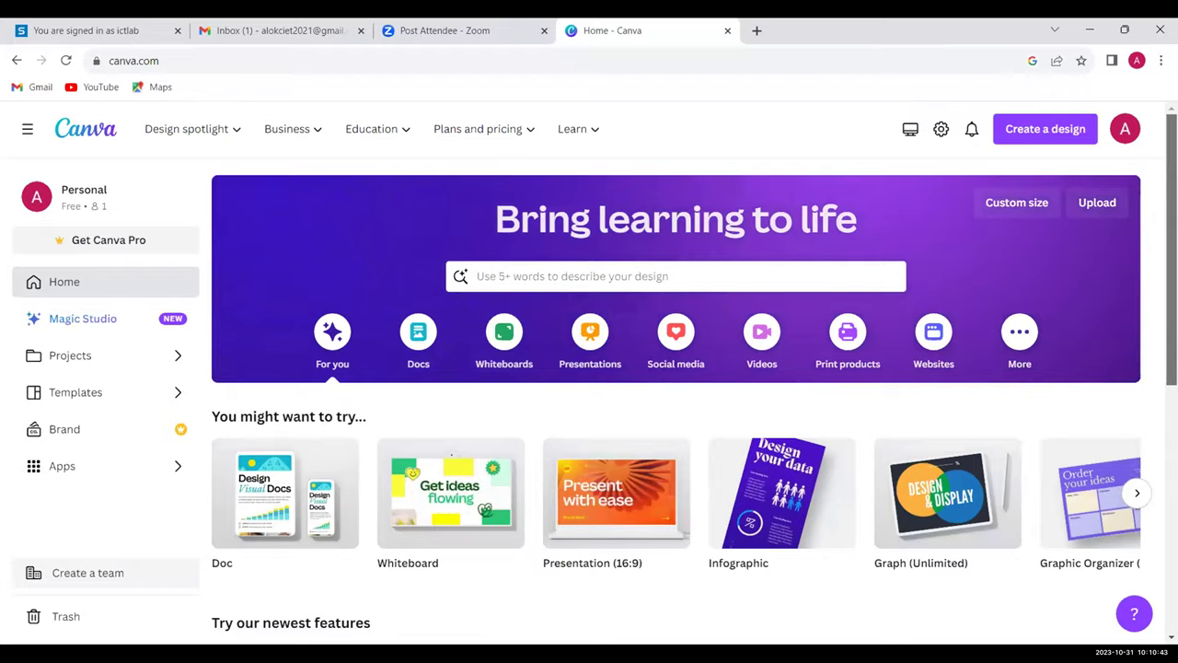
# - Look through the home page down to the recent designs and return to its banner
pyautogui.scroll(-5, 794, 329)
pyautogui.scroll(-1, 794, 329)
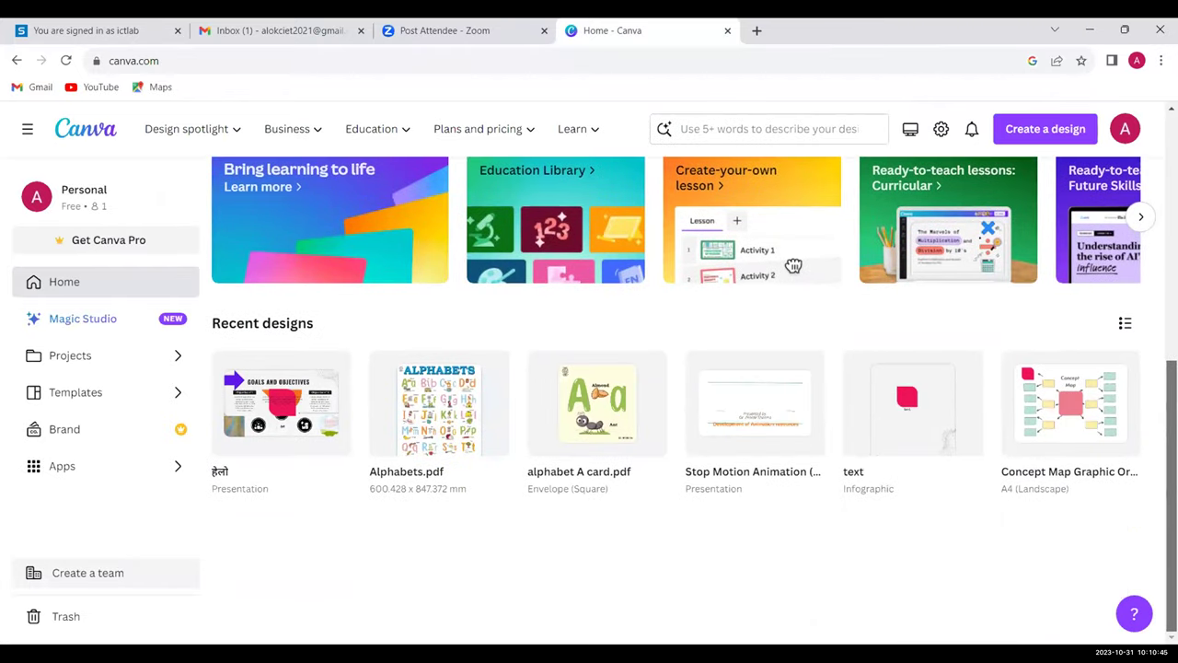
pyautogui.scroll(6, 793, 266)
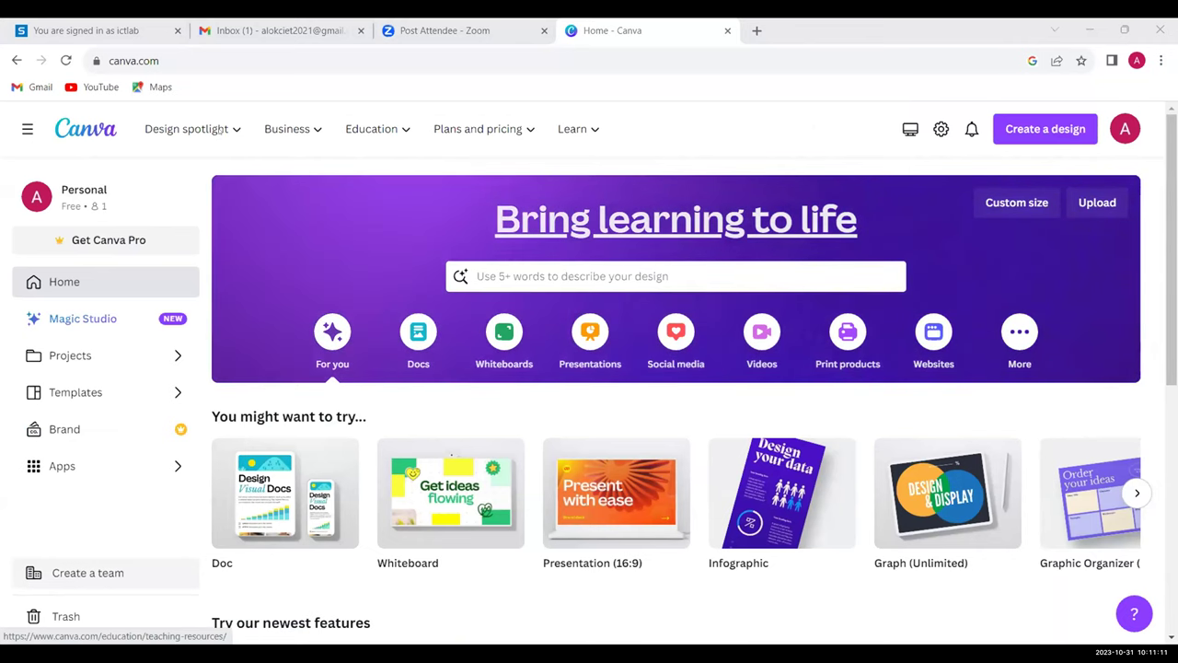
pyautogui.moveTo(189, 129)
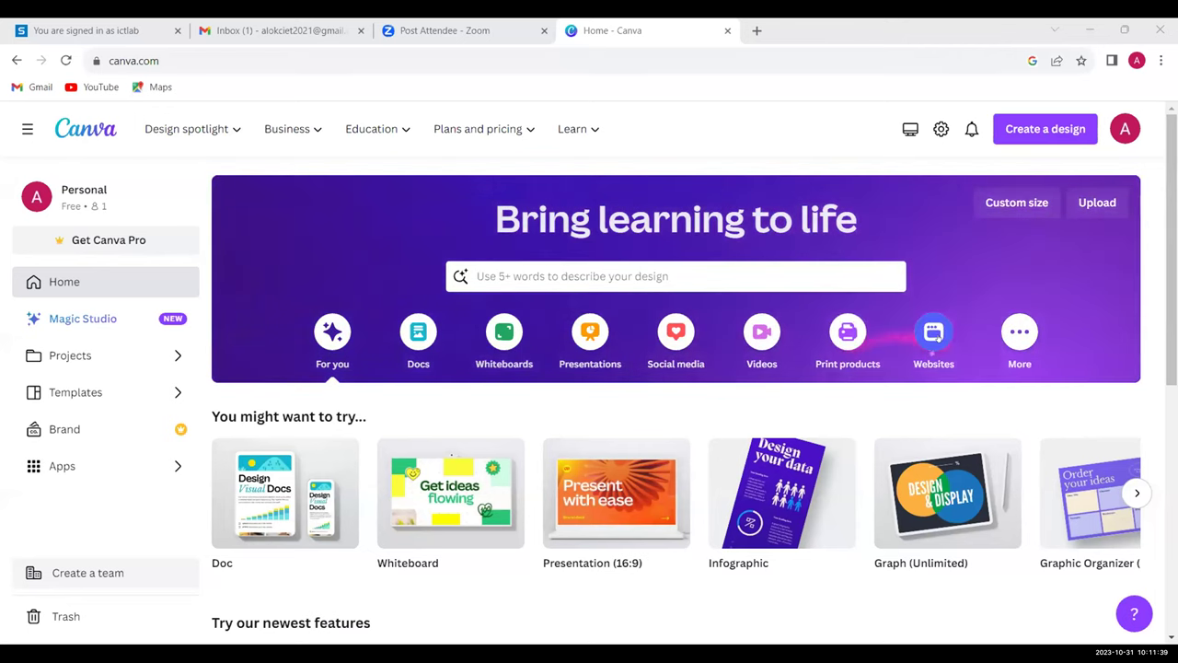
# - Show the More design category and examine the Try something new types and sizes, from Infographic to Mind Map
pyautogui.click(1015, 335)
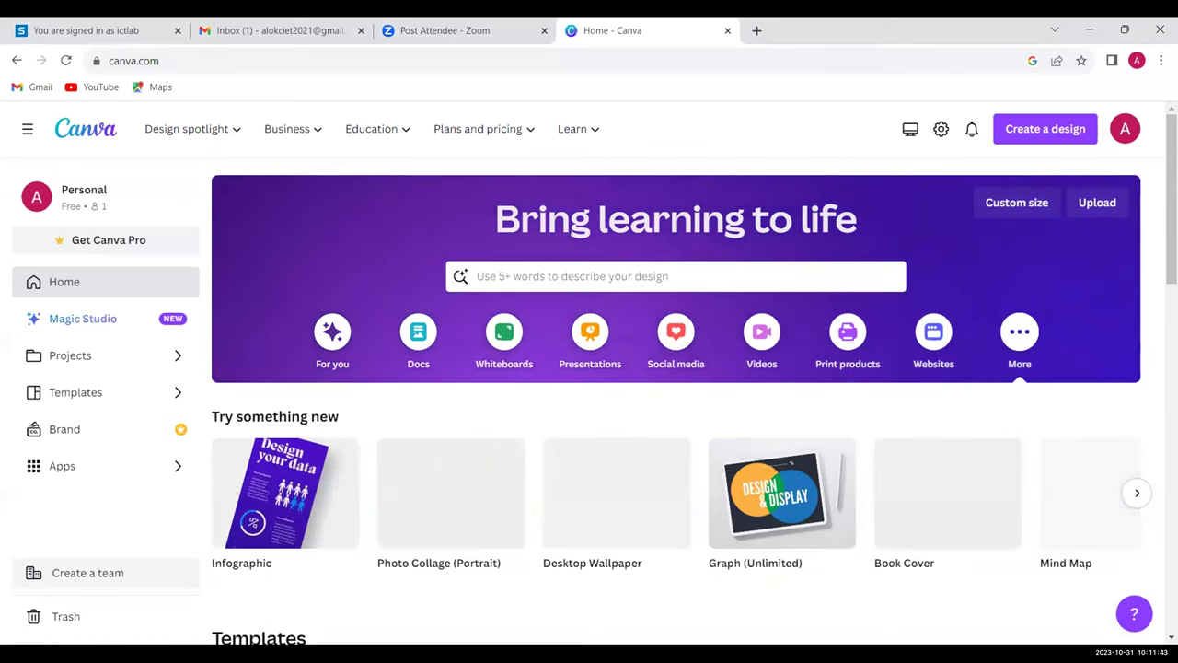
pyautogui.scroll(-2, 1015, 335)
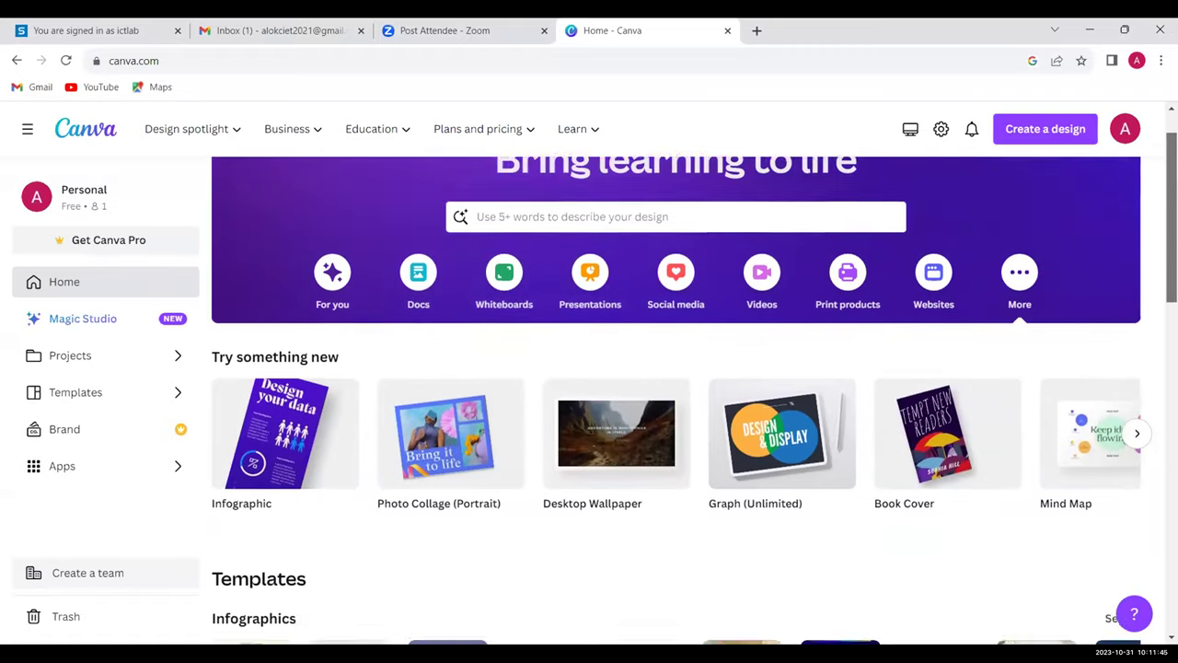
pyautogui.scroll(-2, 676, 396)
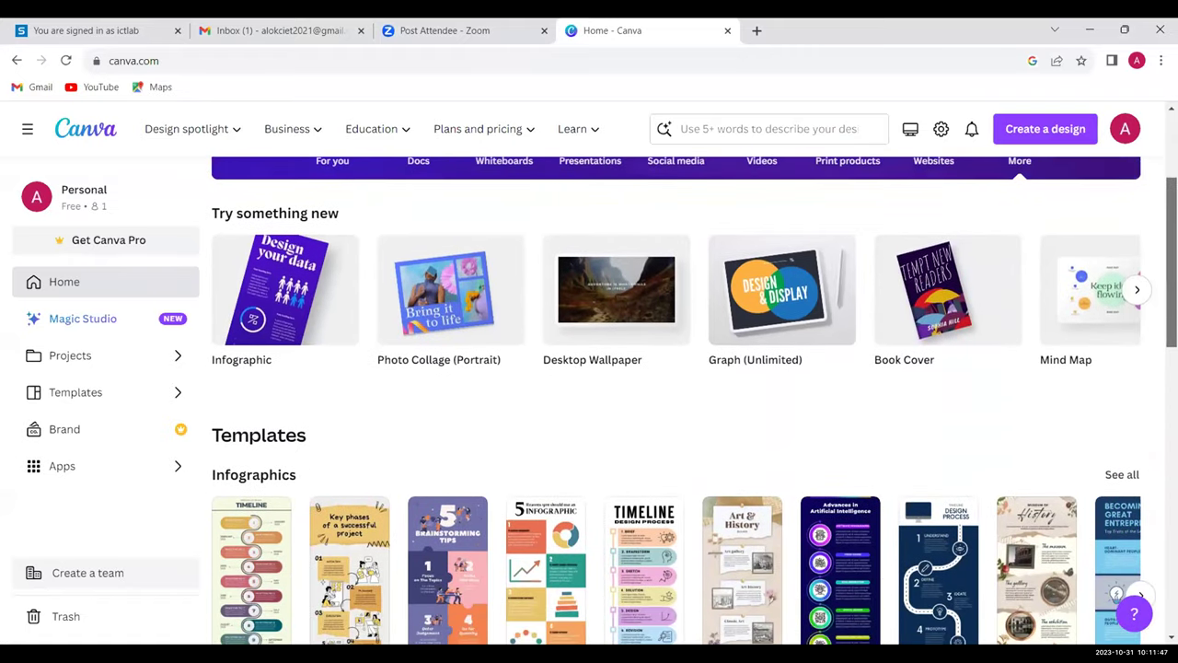
pyautogui.scroll(-1, 238, 414)
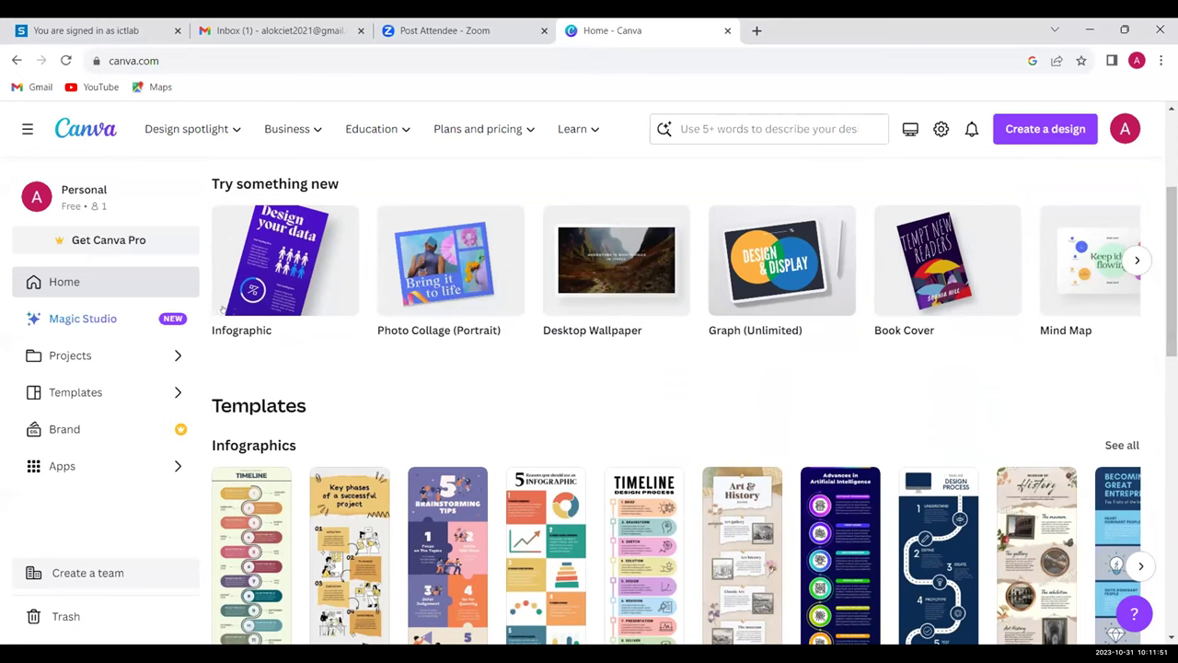
pyautogui.moveTo(222, 310)
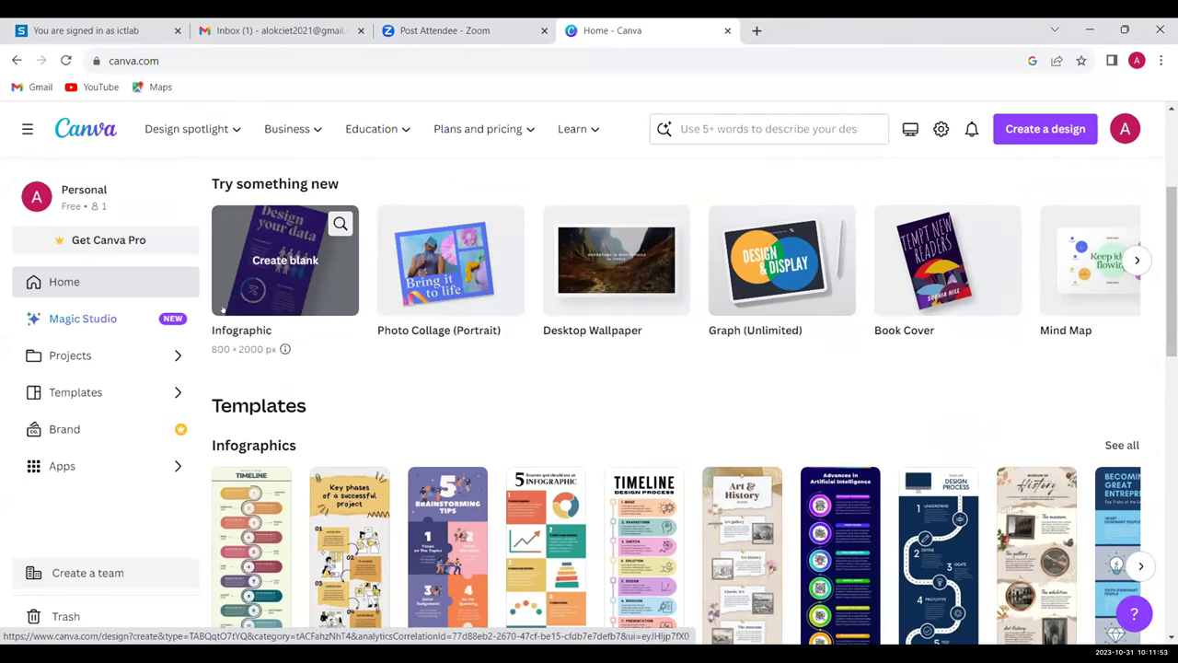
pyautogui.moveTo(444, 336)
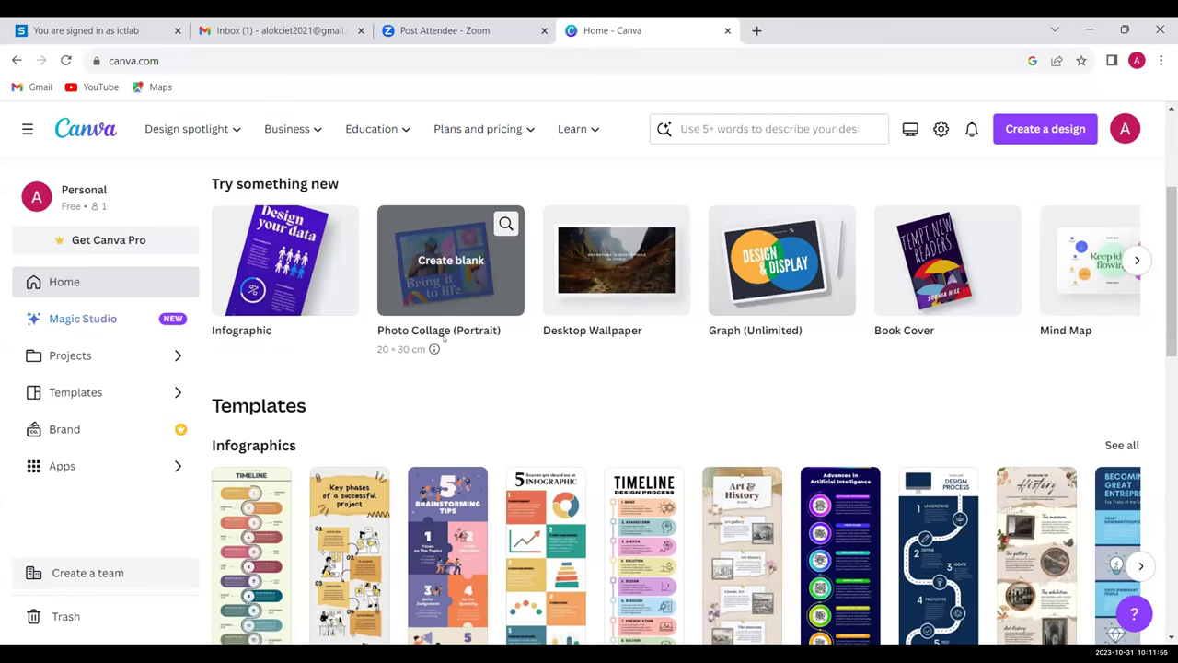
pyautogui.moveTo(593, 340)
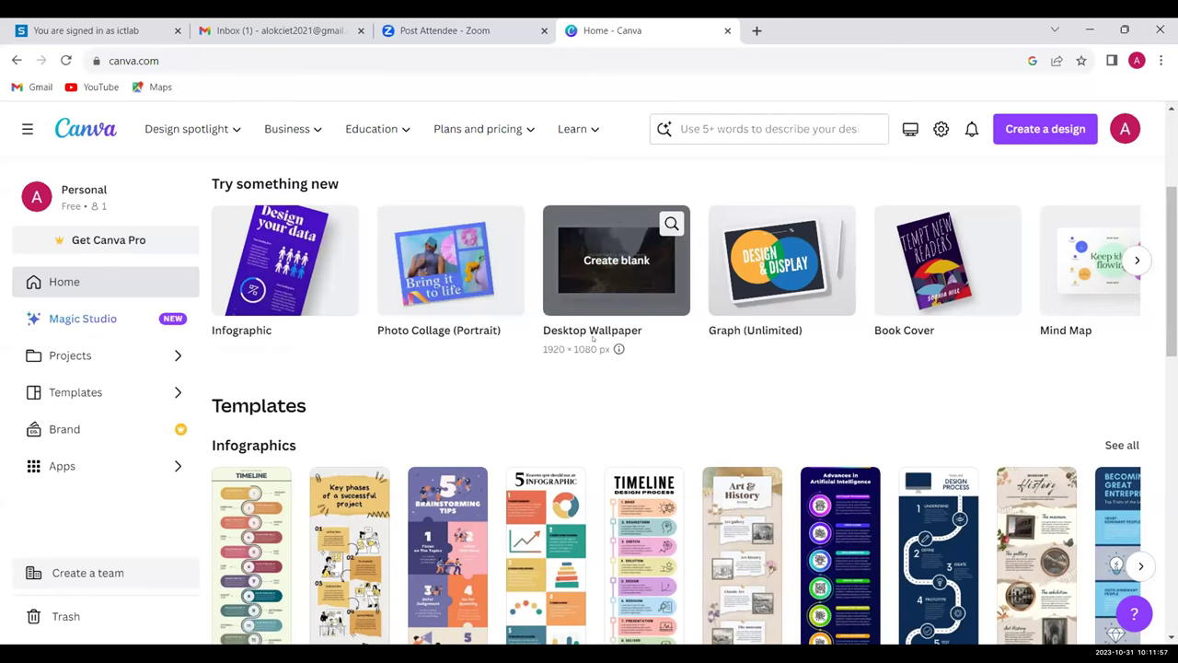
pyautogui.moveTo(770, 337)
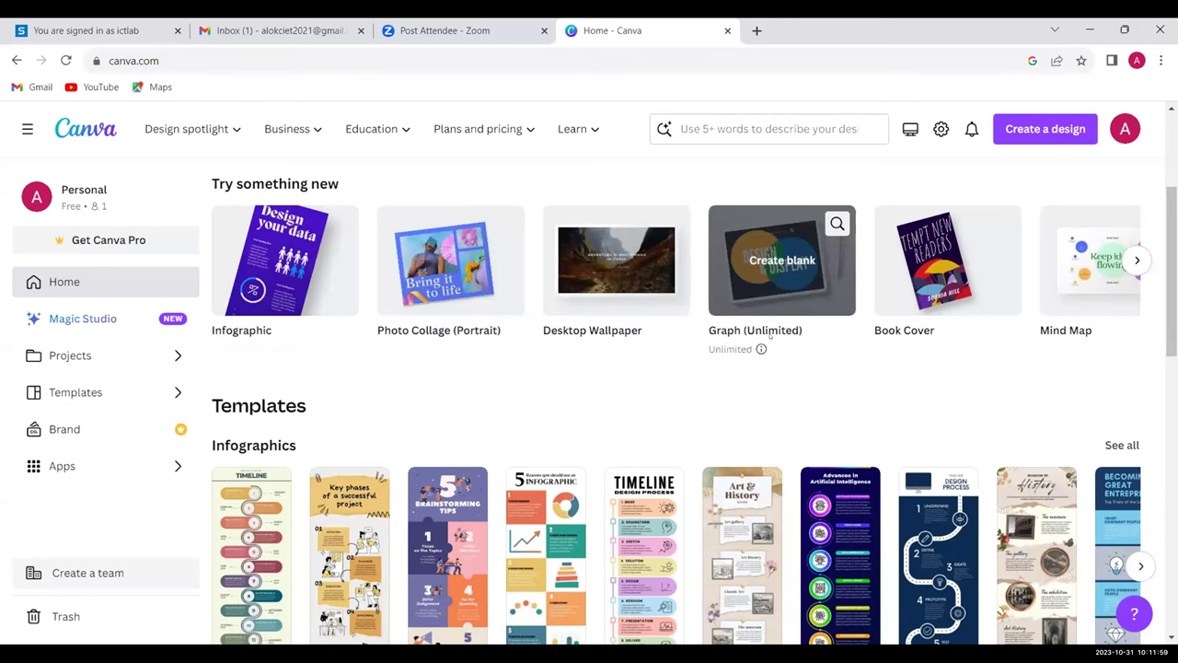
pyautogui.moveTo(1077, 317)
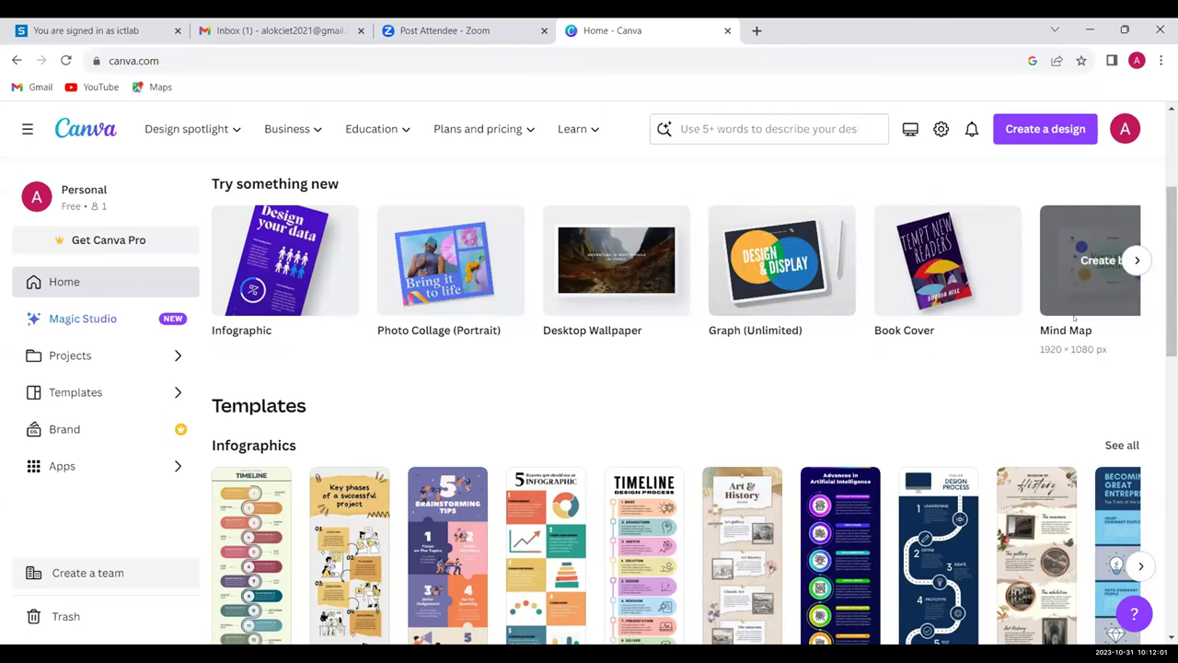
# - Advance the Try something new row twice and examine further design types, from Magazine Cover to Class Schedule
pyautogui.click(1136, 260)
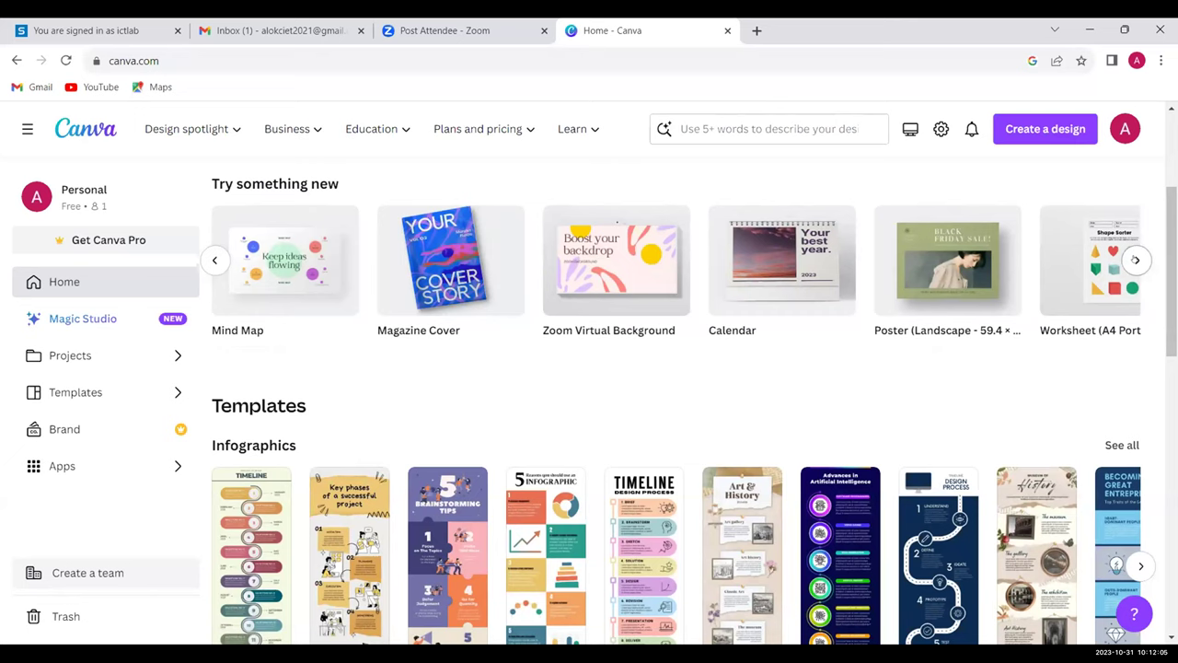
pyautogui.moveTo(492, 318)
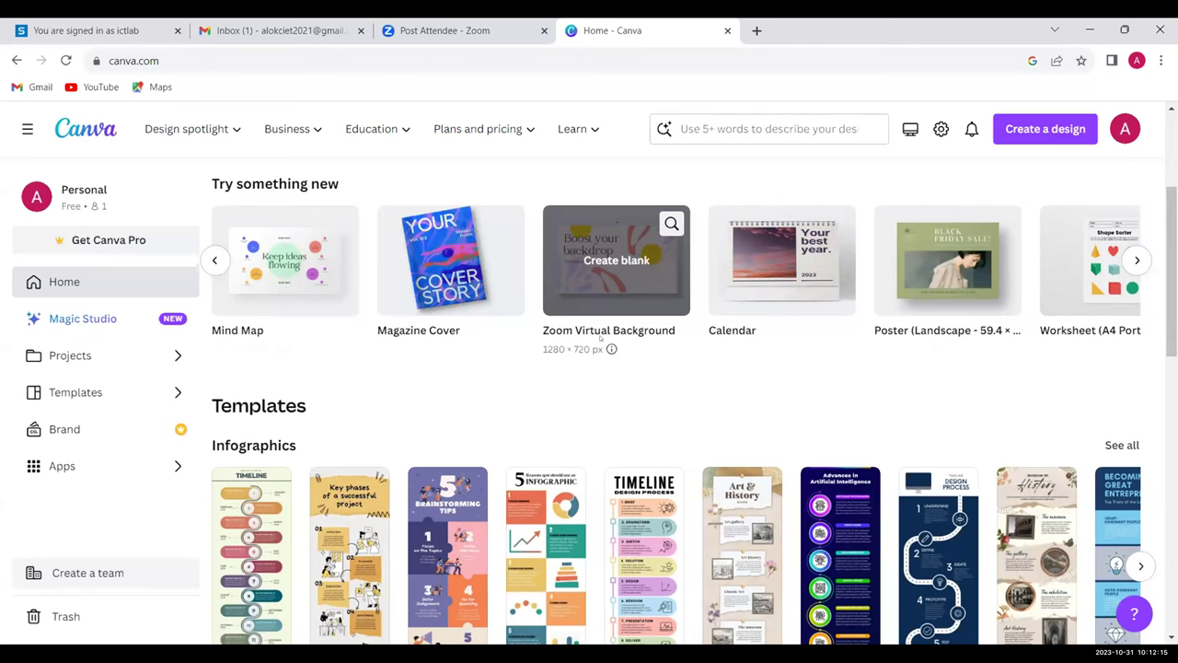
pyautogui.moveTo(747, 344)
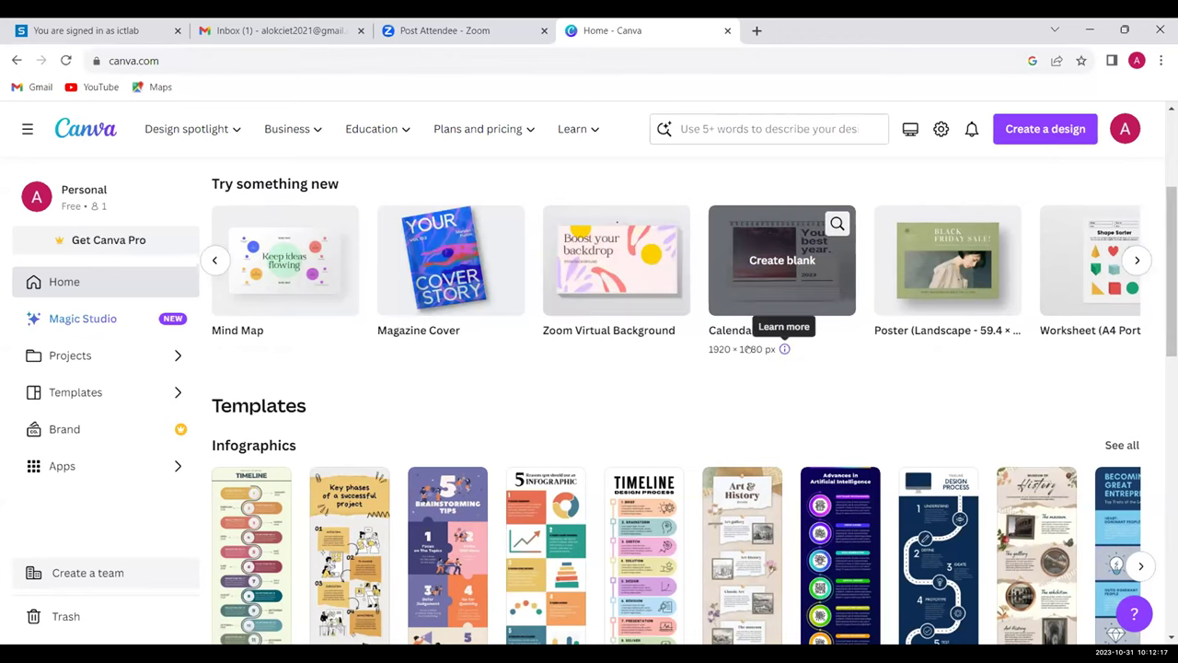
pyautogui.moveTo(932, 337)
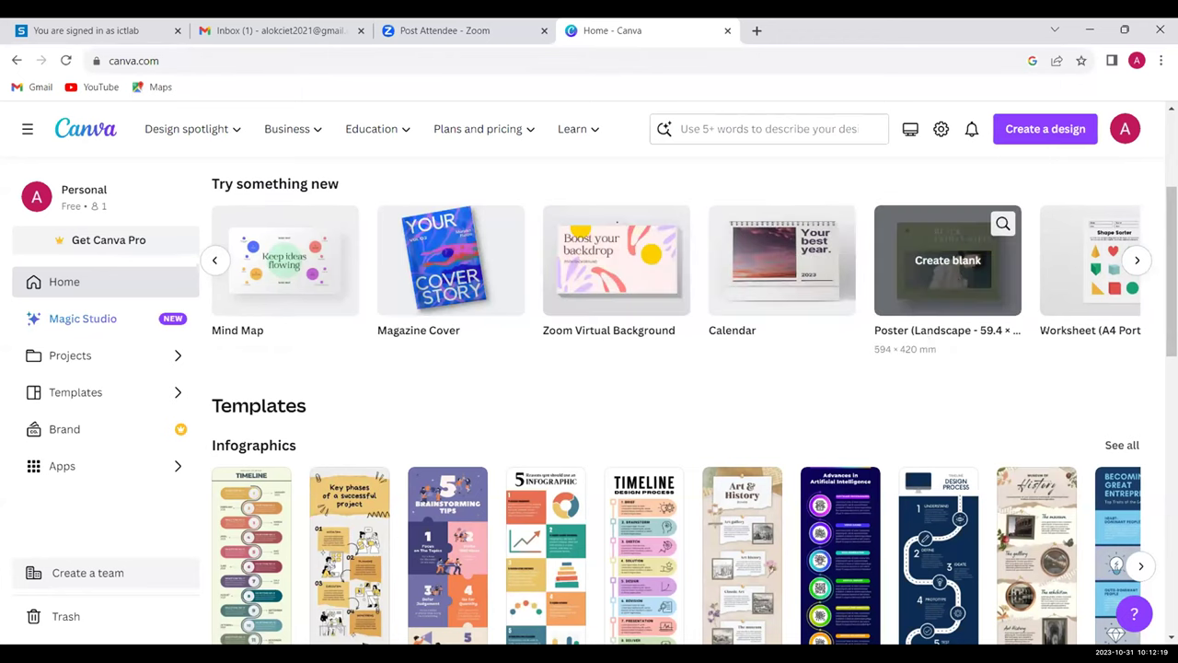
pyautogui.click(1137, 261)
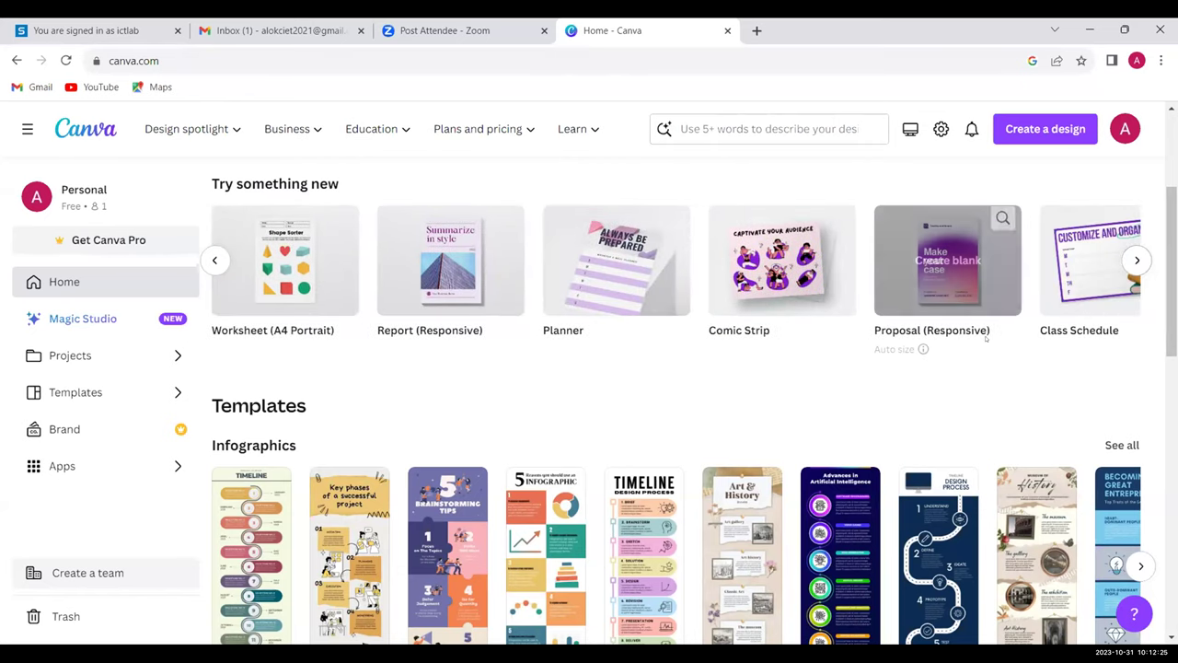
pyautogui.moveTo(1133, 249)
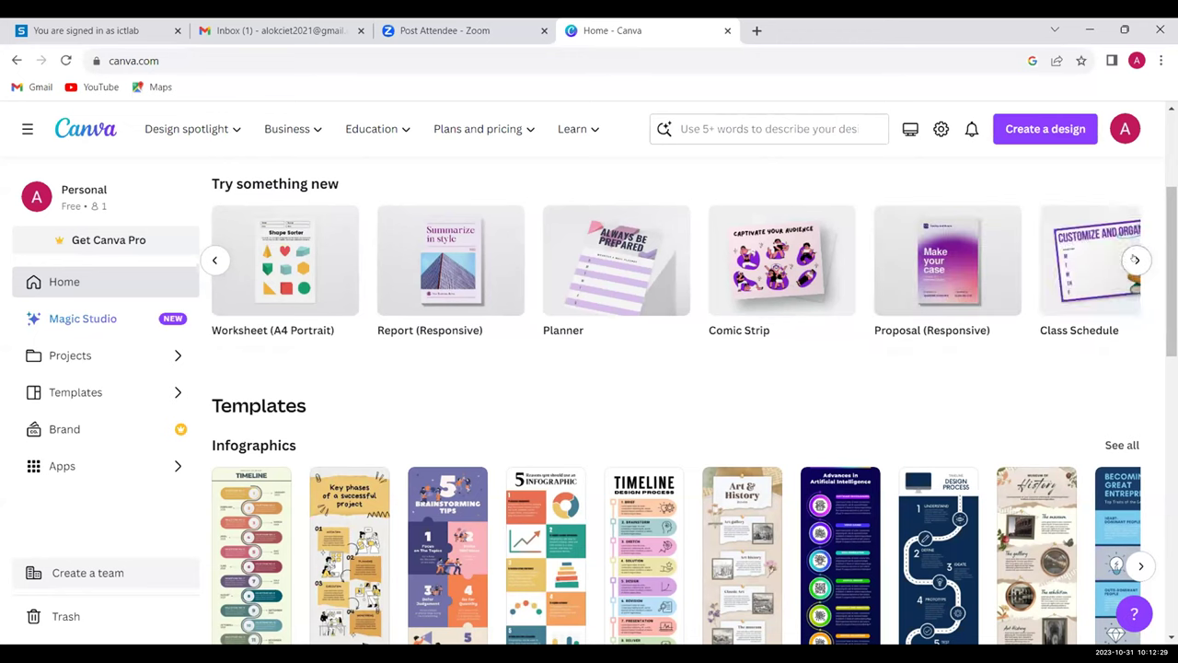
# - Browse the Infographics template row to its end and return to its first templates
pyautogui.moveTo(1172, 272); pyautogui.dragTo(1171, 347)
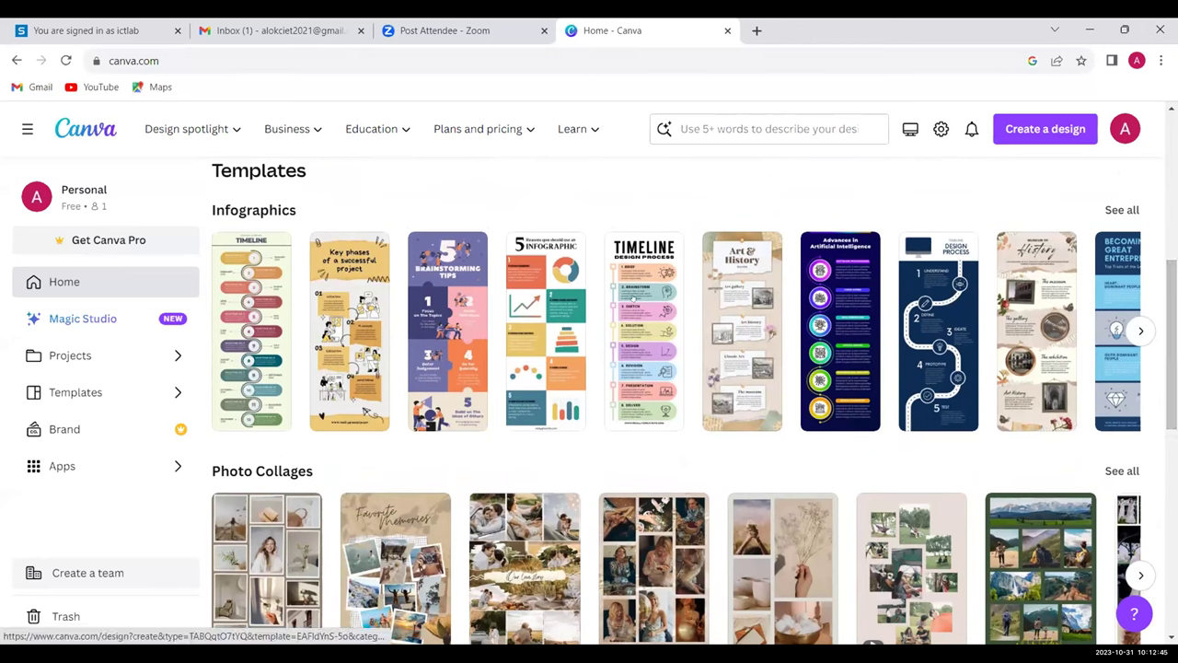
pyautogui.moveTo(1171, 347)
pyautogui.mouseDown()
pyautogui.moveTo(1171, 370)
pyautogui.moveTo(1171, 341)
pyautogui.mouseUp()
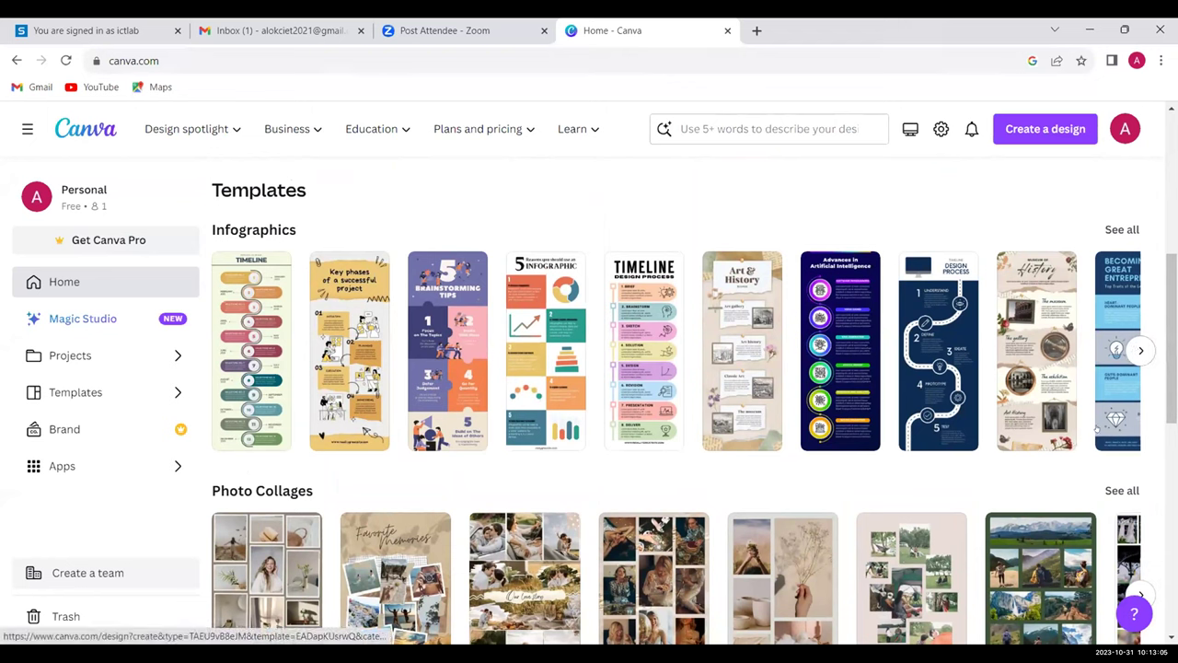
pyautogui.click(1138, 350)
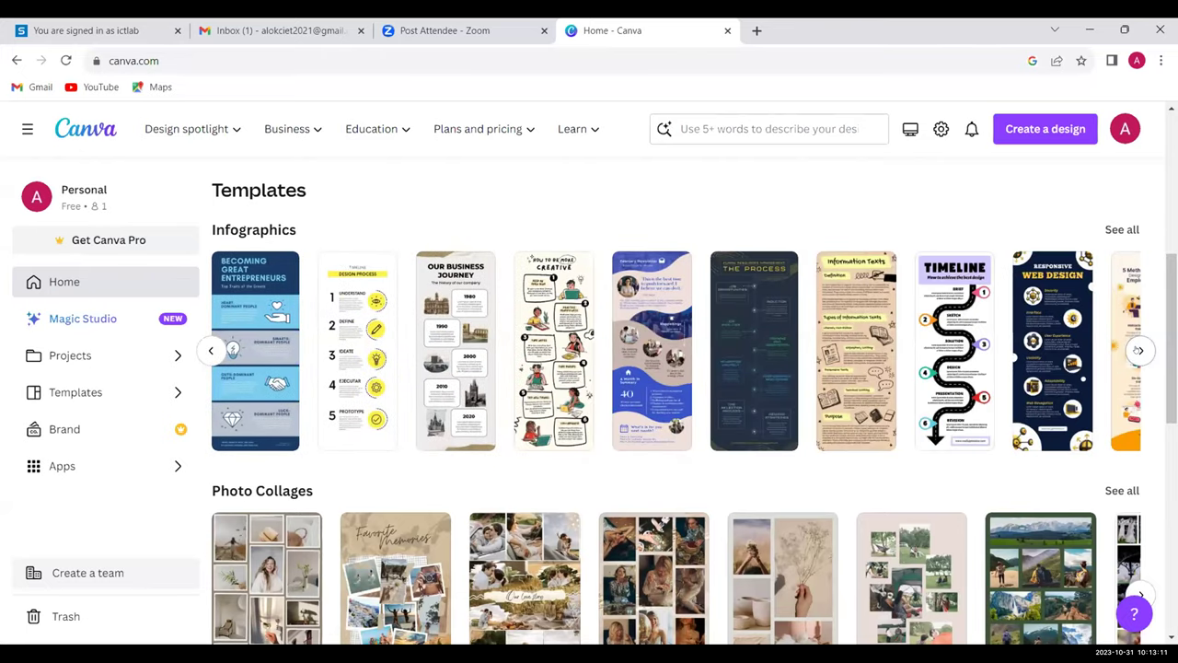
pyautogui.click(1139, 350)
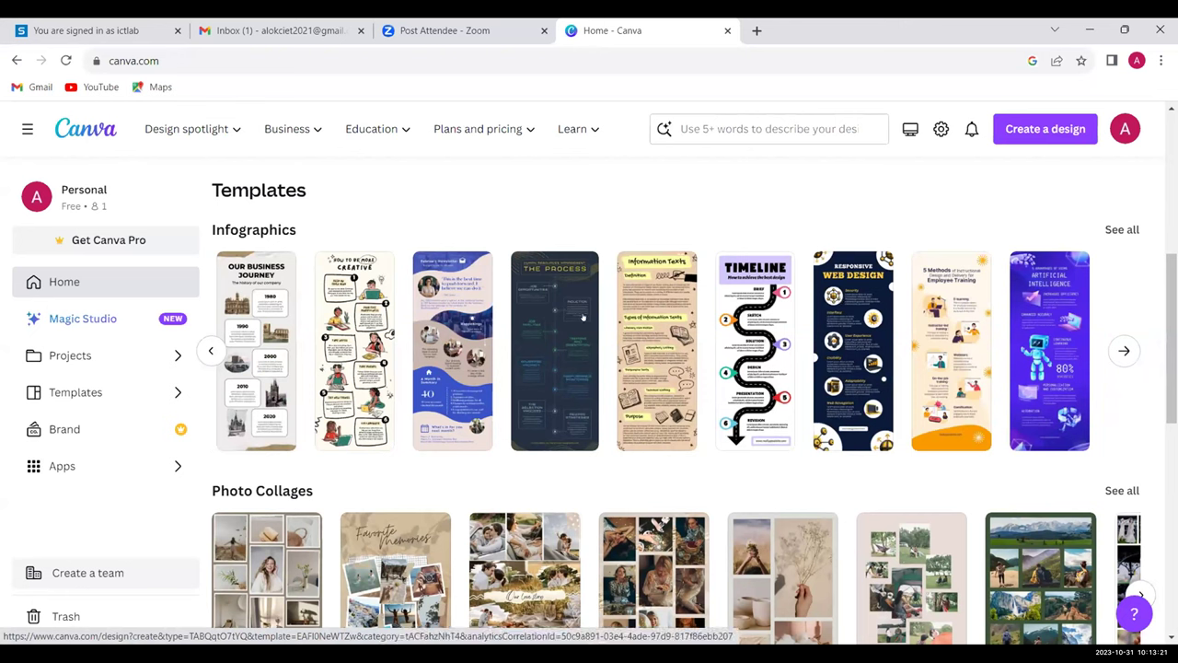
pyautogui.click(201, 349)
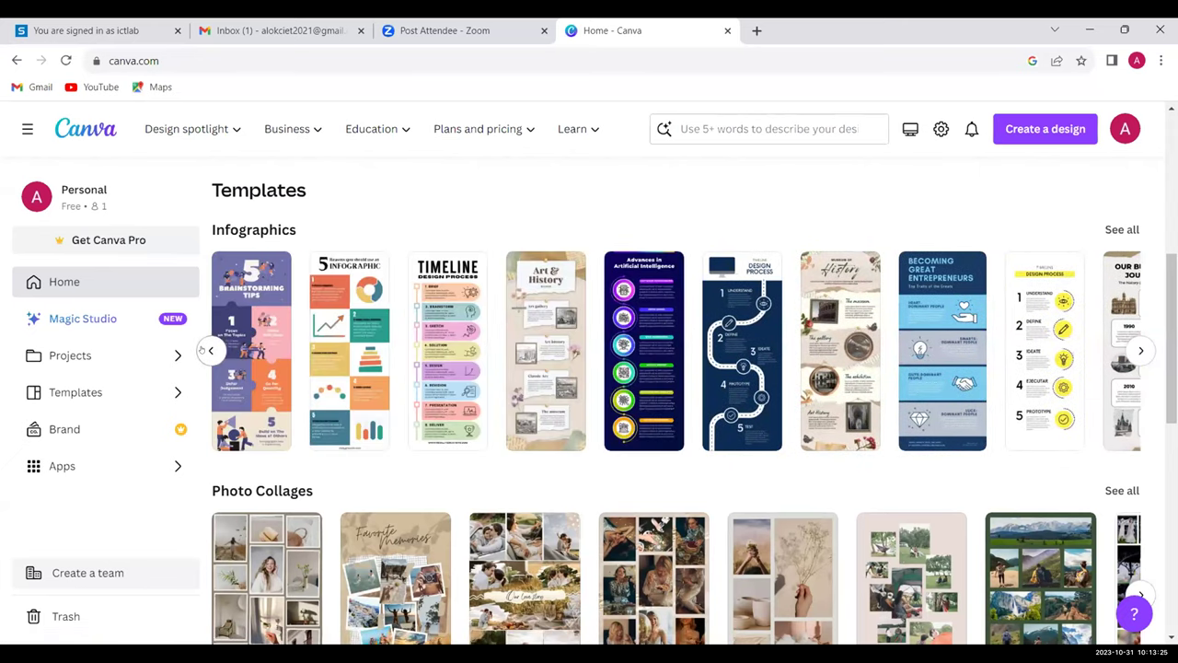
pyautogui.click(202, 349)
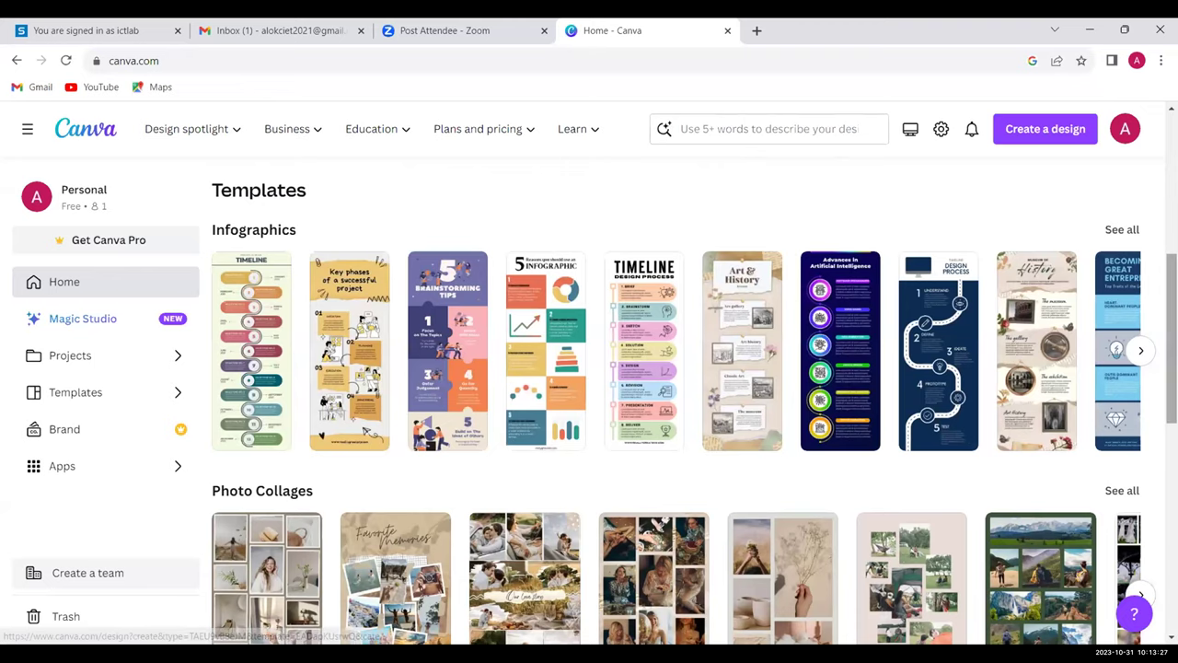
# - Examine the Photo Collages, Desktop Wallpapers, Graphs and Book Covers template rows and return to the start of the home page
pyautogui.scroll(-2, 525, 553)
pyautogui.scroll(-2, 676, 399)
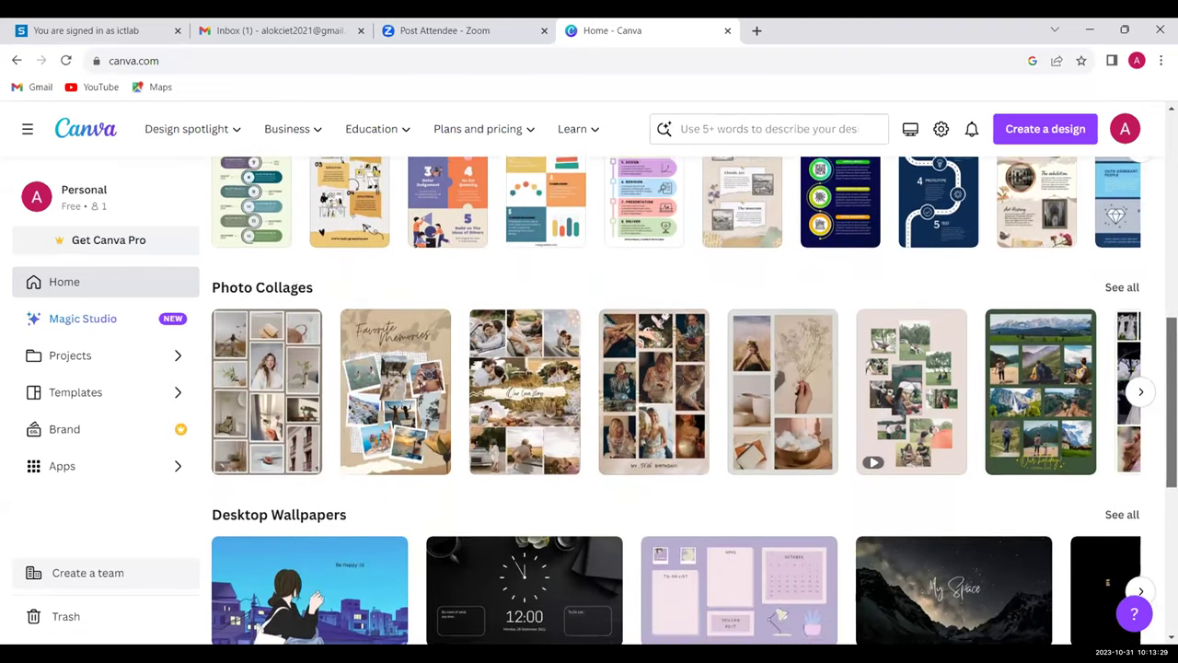
pyautogui.scroll(-2, 676, 399)
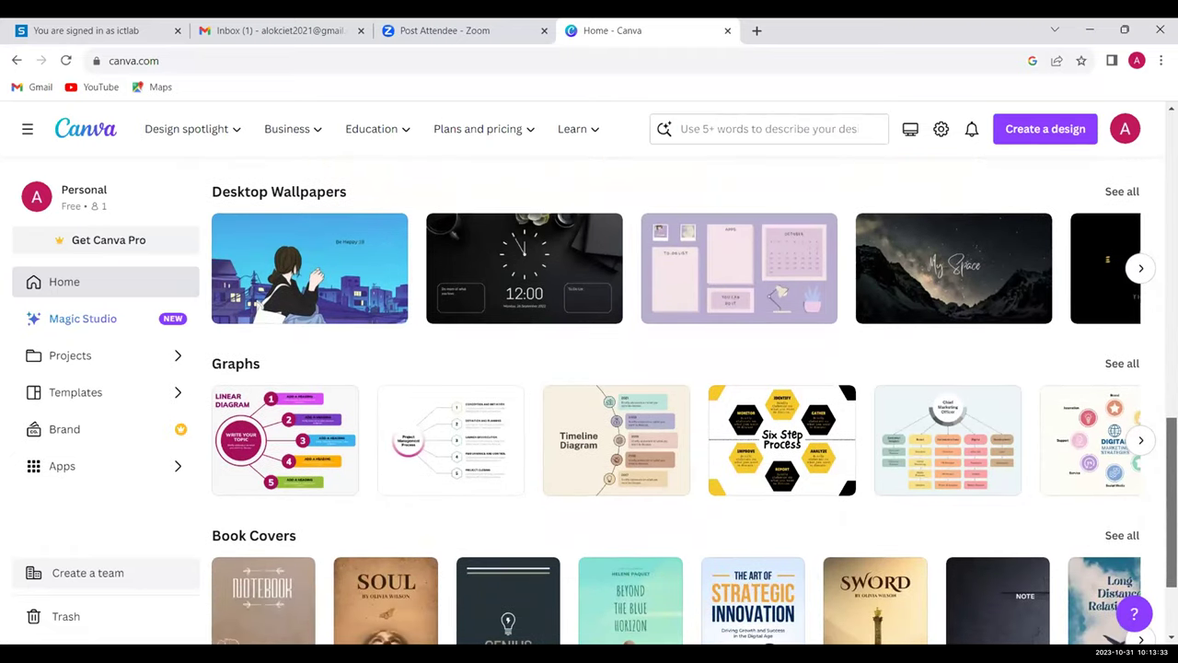
pyautogui.scroll(-1, 694, 406)
pyautogui.scroll(-1, 694, 406)
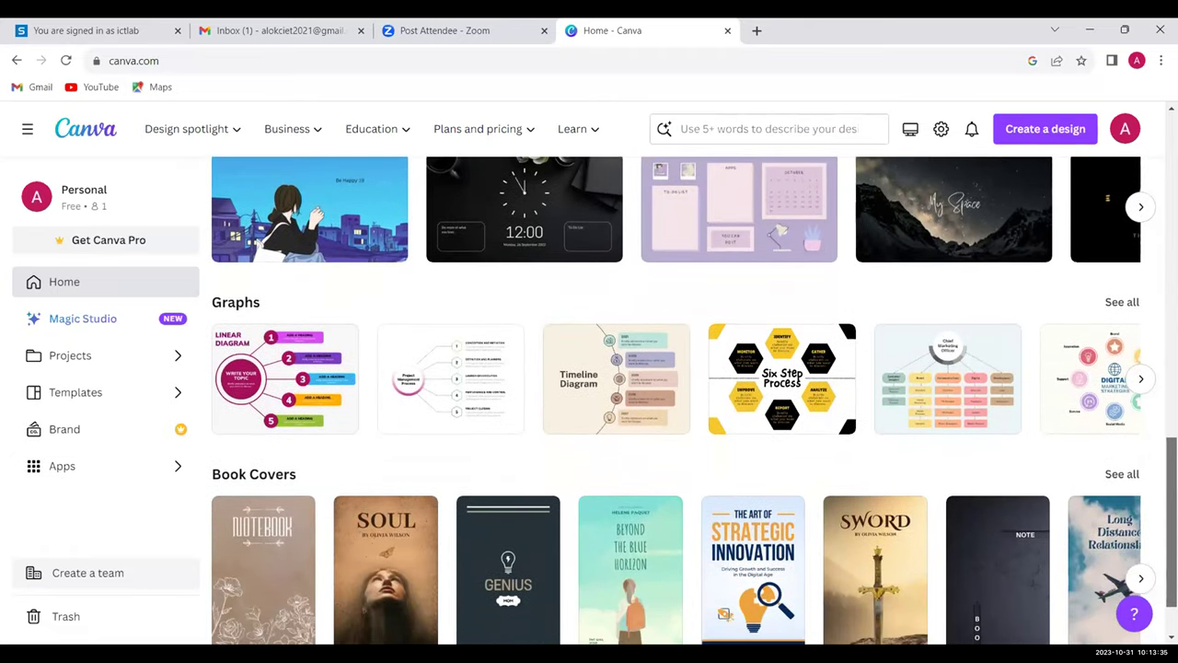
pyautogui.scroll(-1, 694, 400)
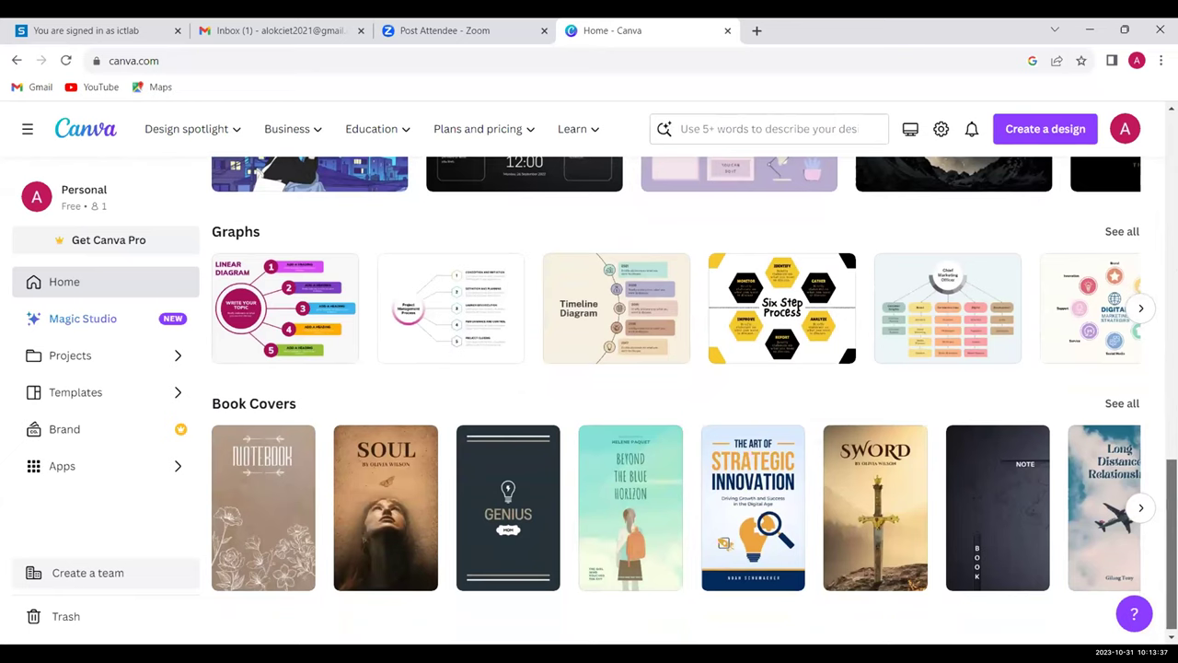
pyautogui.scroll(-1, 694, 401)
pyautogui.scroll(15, 1162, 417)
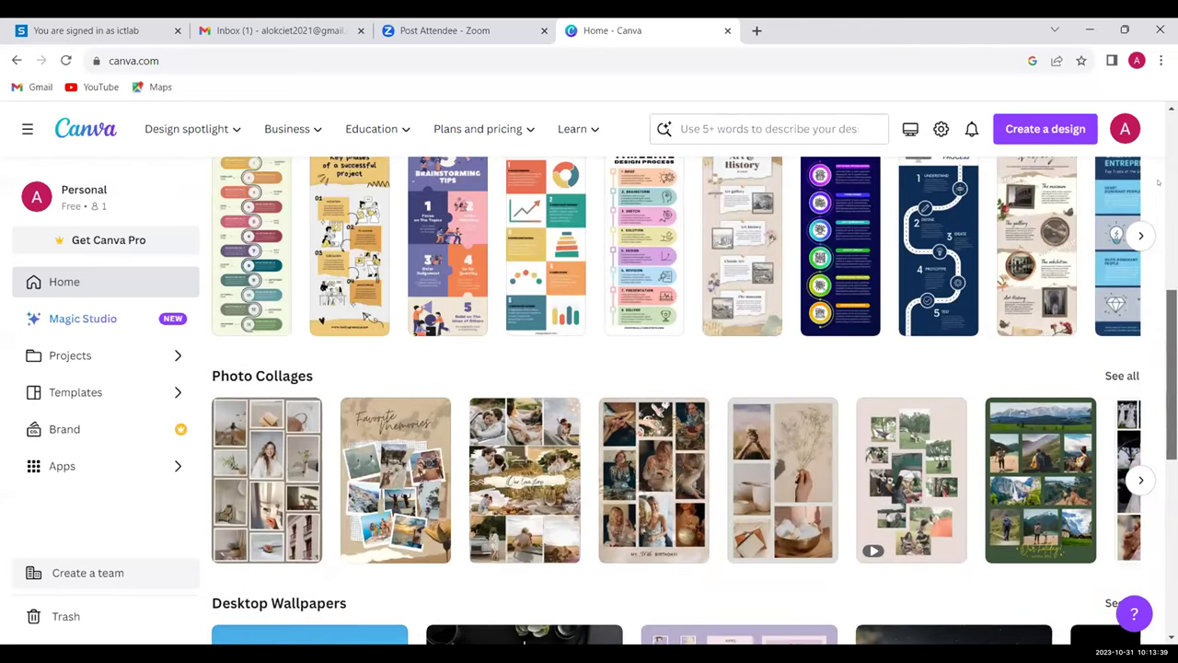
pyautogui.scroll(1, 1158, 183)
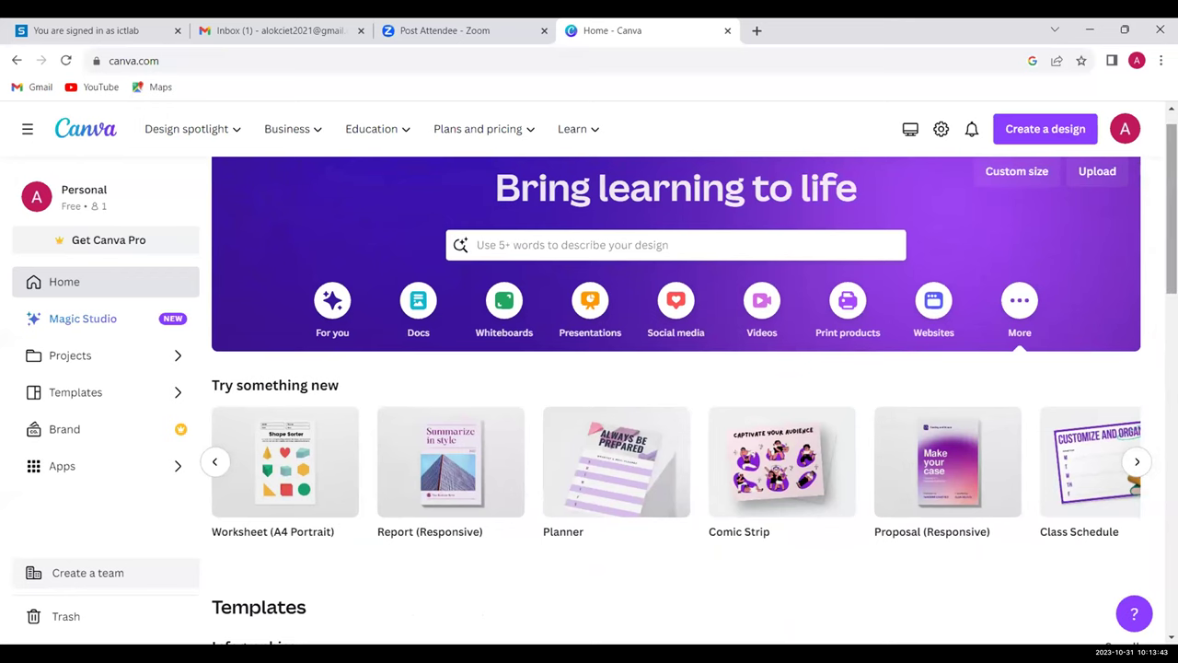
pyautogui.scroll(1, 1153, 168)
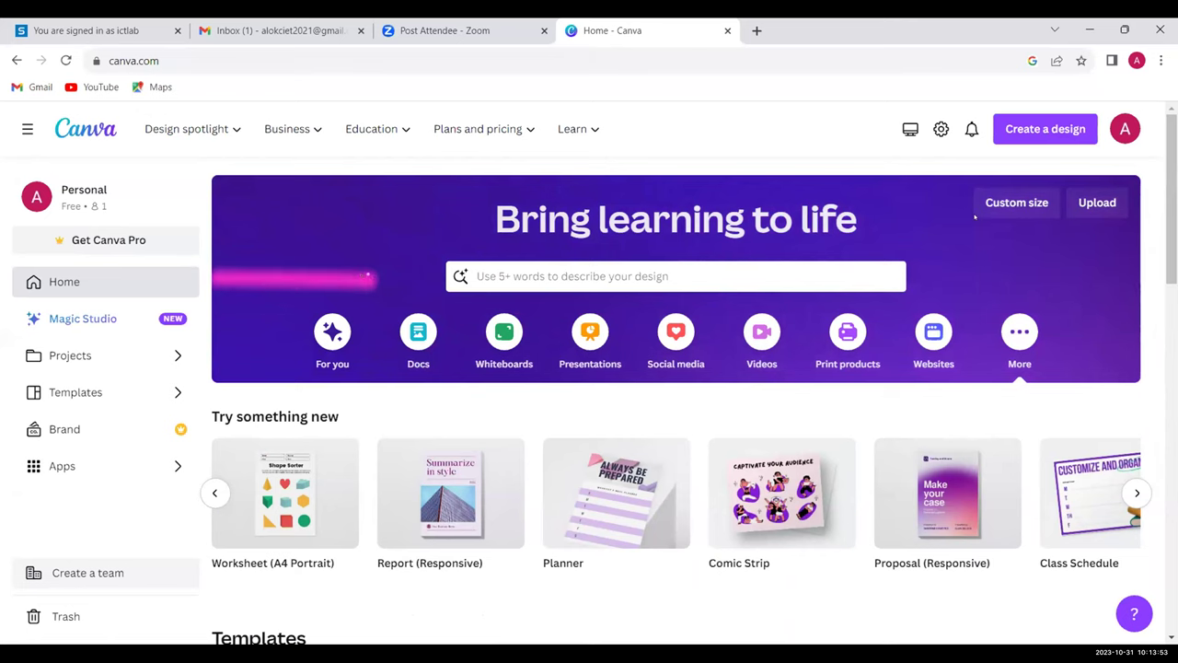
# - Open the Projects page with the account's recent designs and folders
pyautogui.scroll(-2, 366, 276)
pyautogui.scroll(-3, 286, 366)
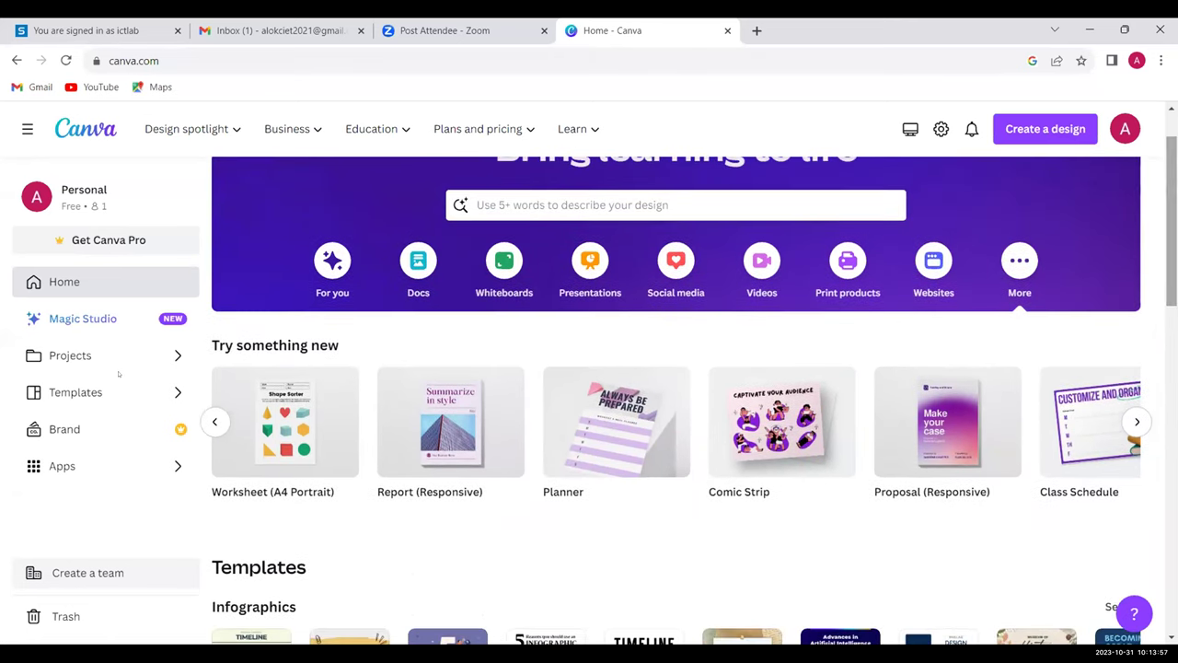
pyautogui.click(169, 357)
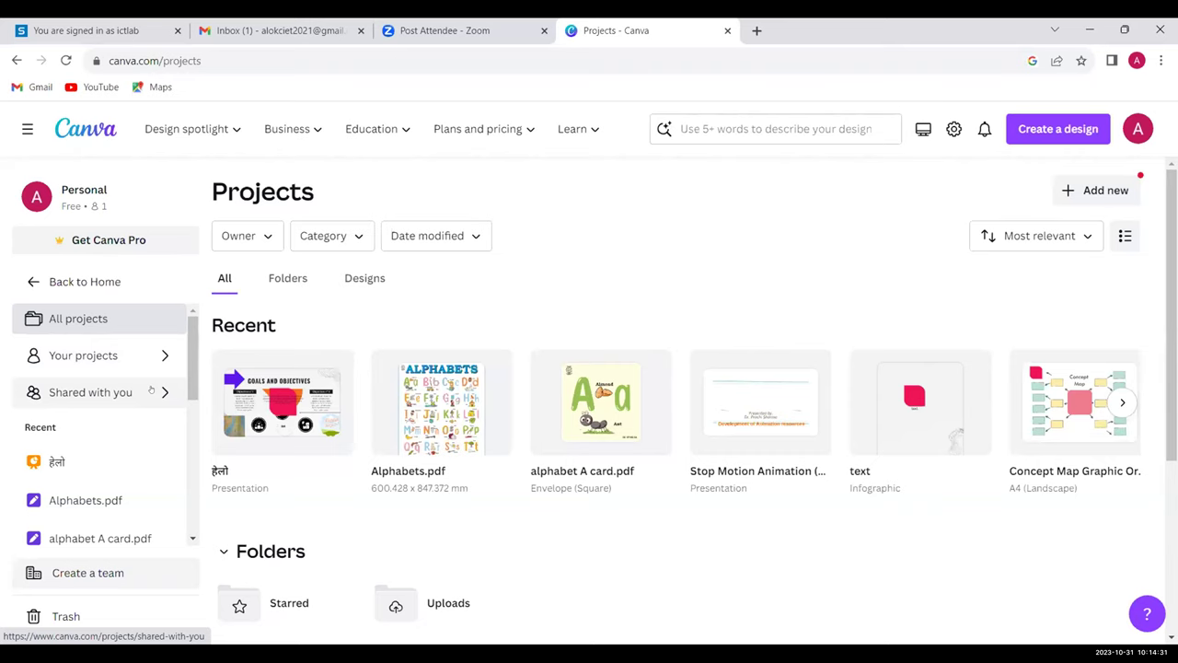
# - Look through the Projects page and its list of recent designs, and return to the home page
pyautogui.scroll(-1, 681, 386)
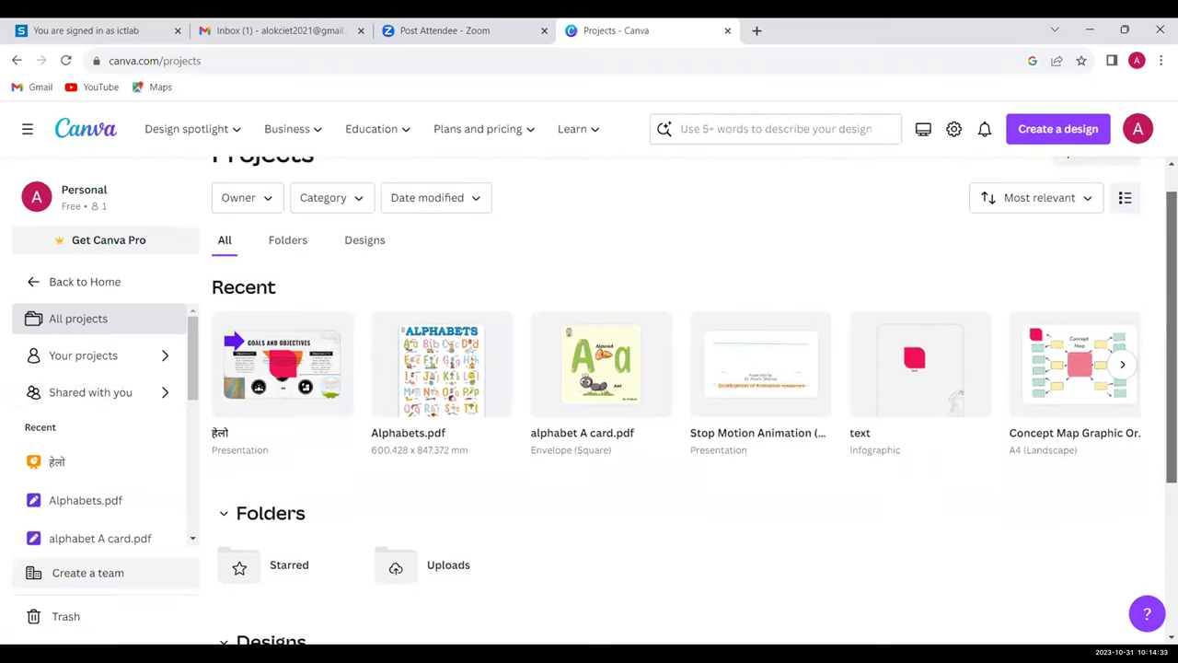
pyautogui.moveTo(191, 357); pyautogui.dragTo(190, 437)
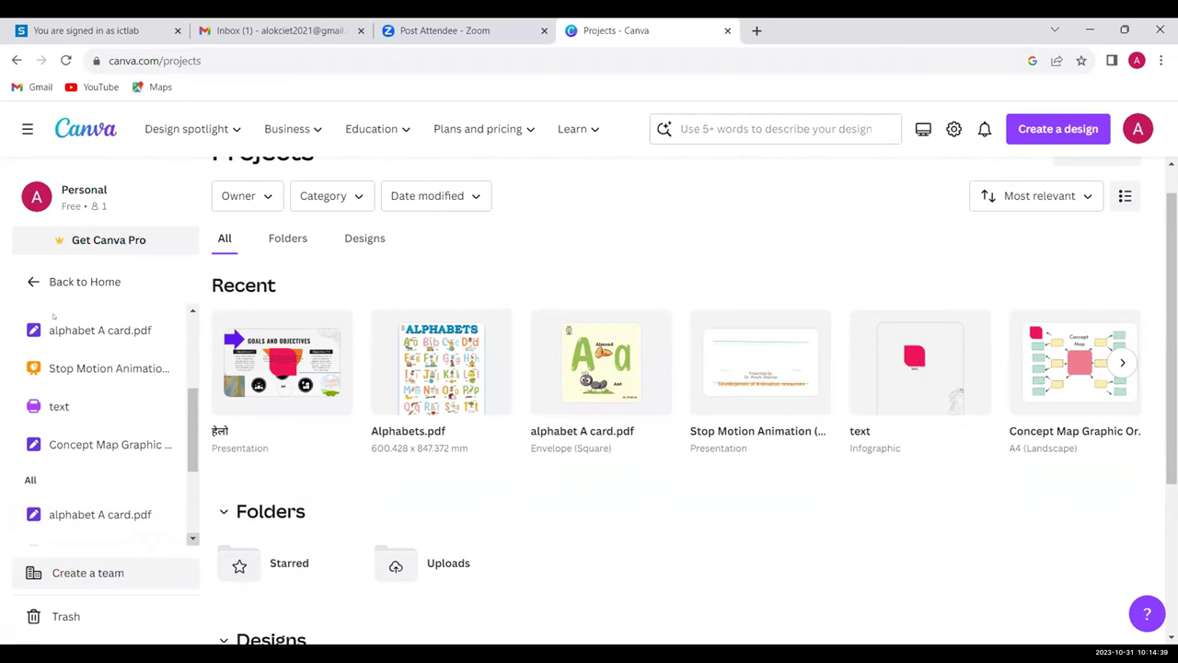
pyautogui.moveTo(190, 396); pyautogui.dragTo(187, 276)
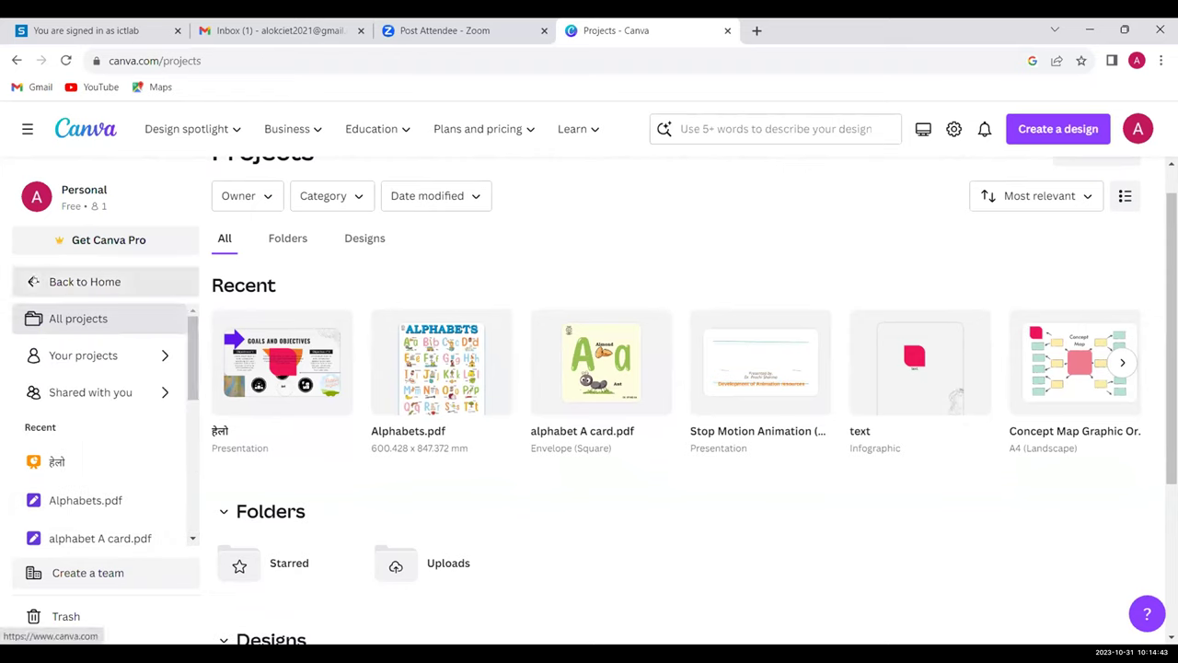
pyautogui.click(111, 281)
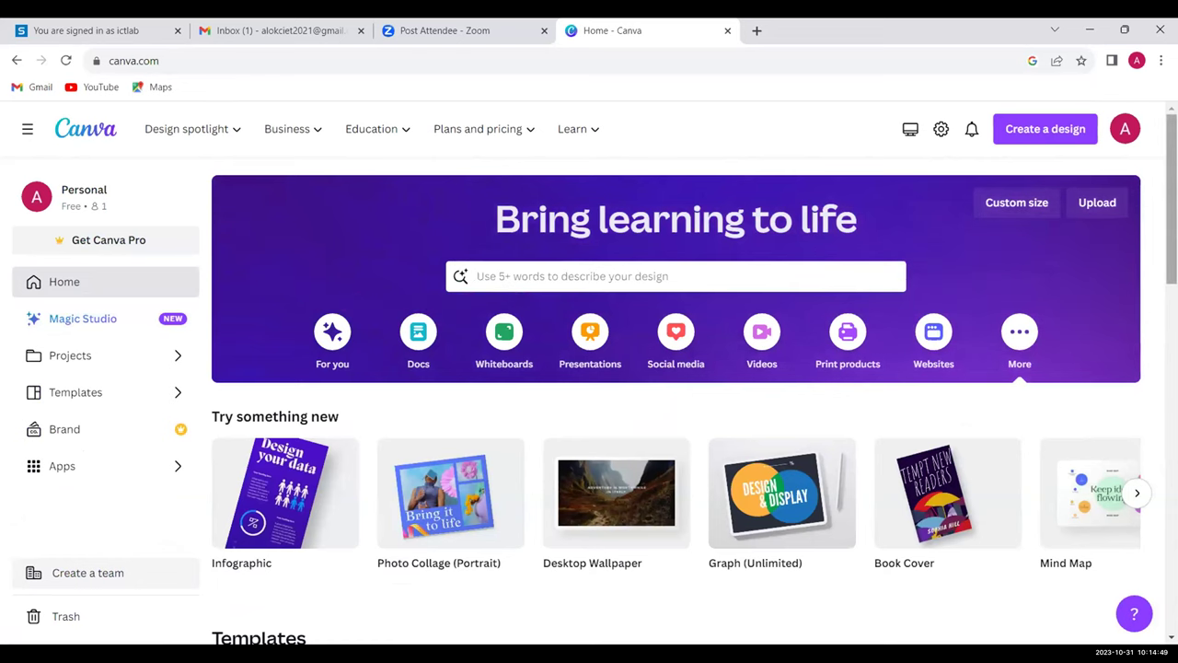
# - Open the Templates page and examine its recommended design types, ready-to-teach lessons and You May Like suggestions
pyautogui.scroll(-1, 451, 442)
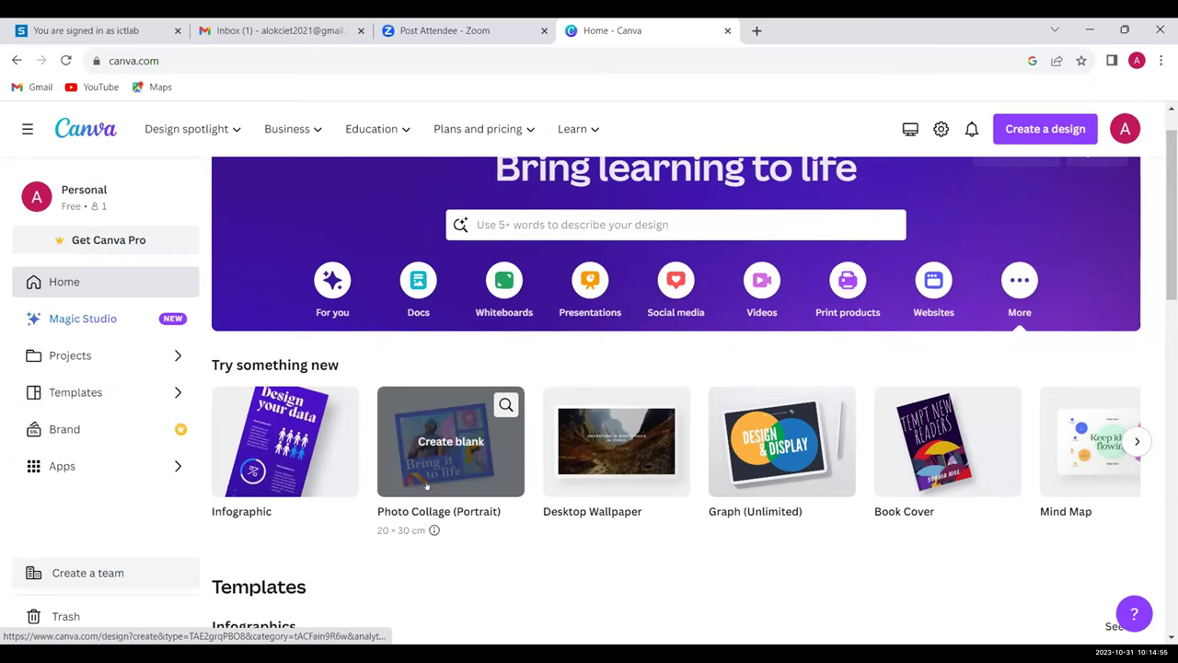
pyautogui.click(175, 393)
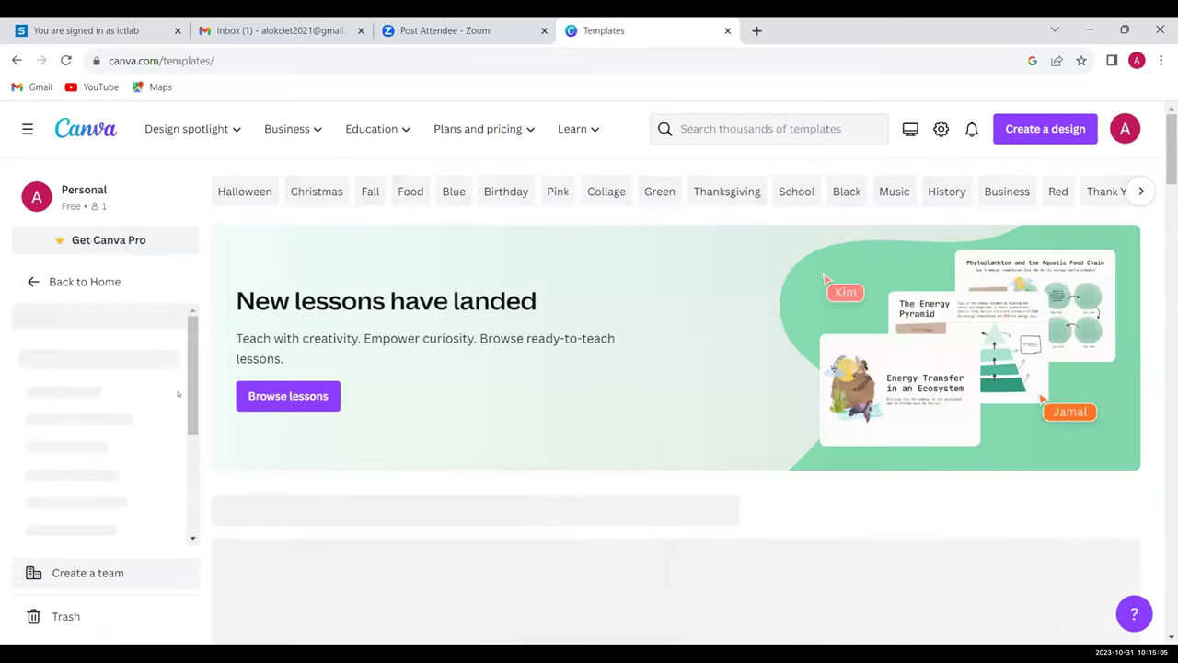
pyautogui.scroll(-2, 681, 395)
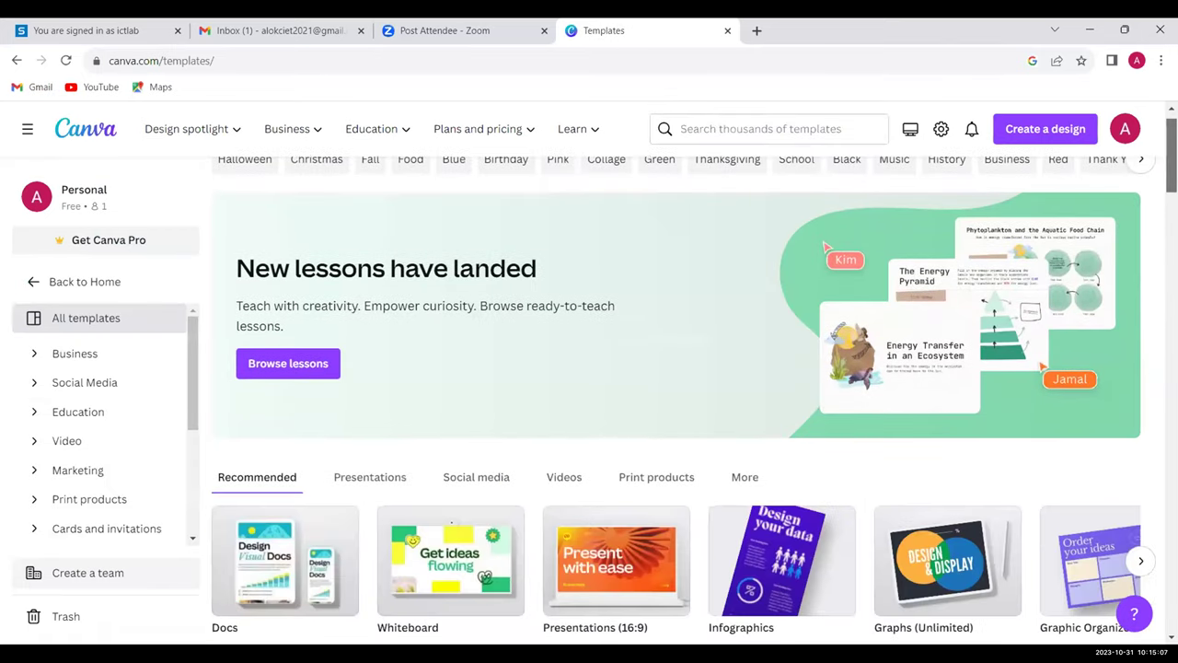
pyautogui.scroll(-2, 681, 396)
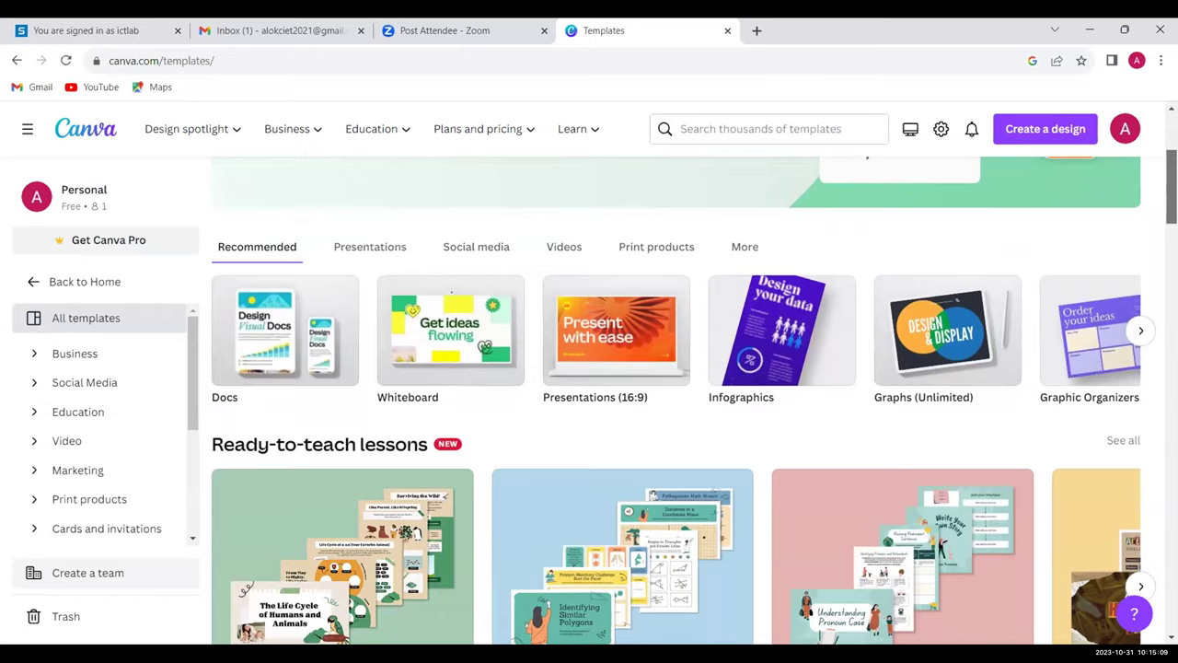
pyautogui.scroll(-5, 681, 396)
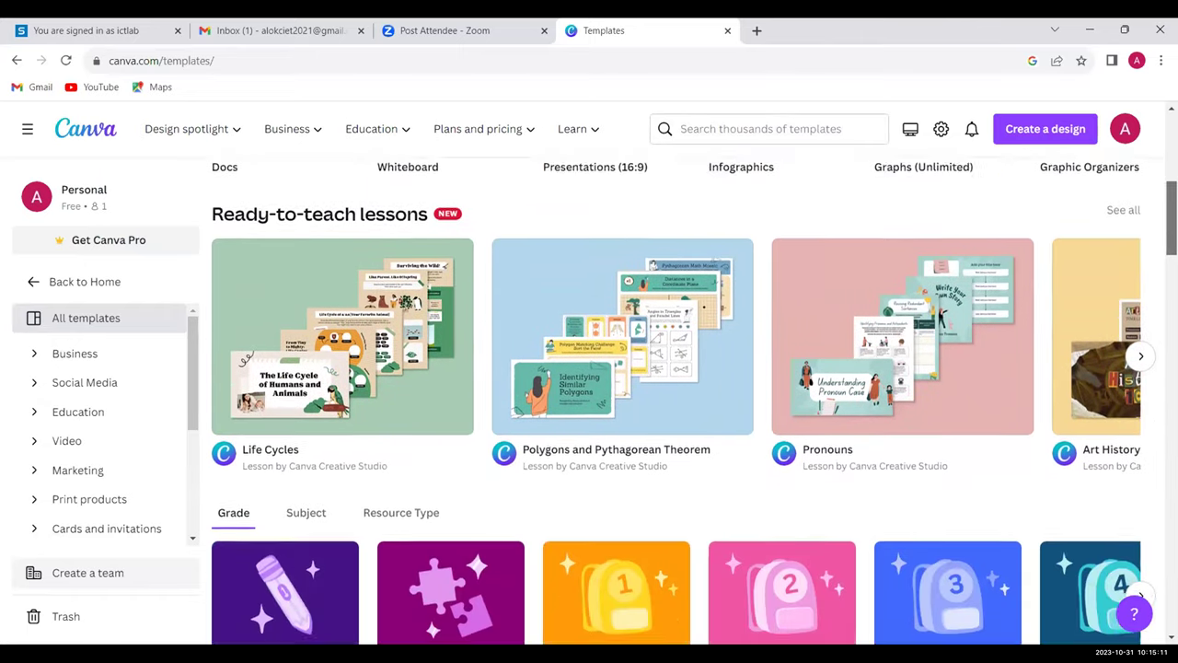
pyautogui.scroll(-4, 197, 416)
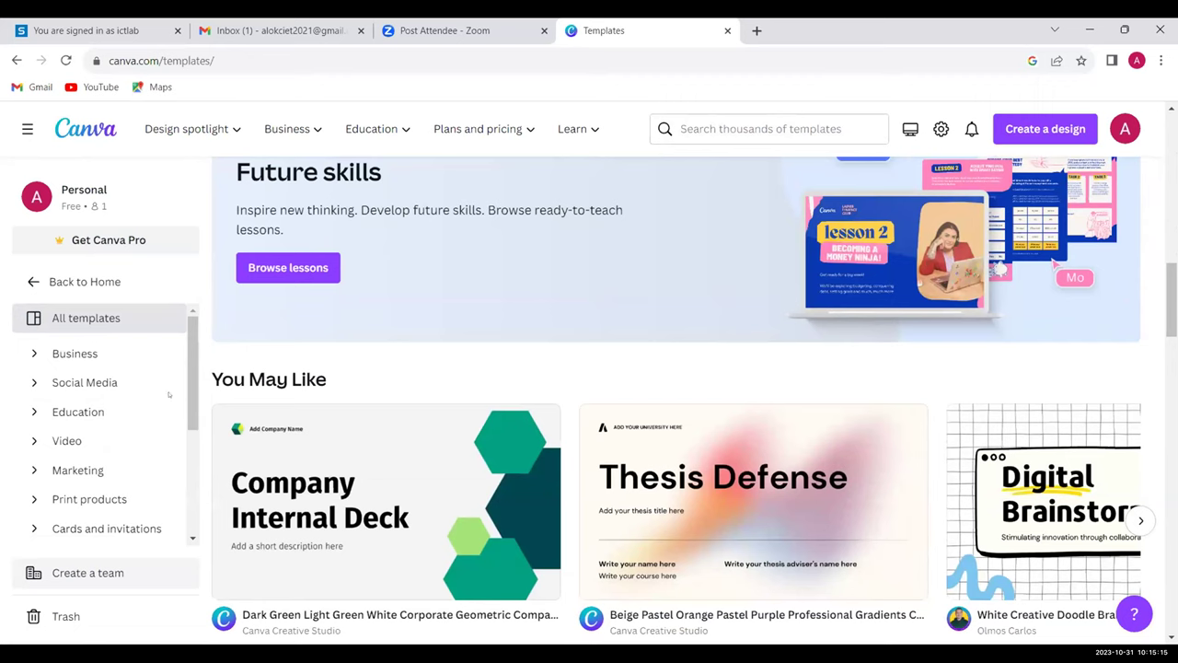
# - Open the Education template category and examine its grade collections and ready-to-teach lessons
pyautogui.moveTo(191, 413); pyautogui.dragTo(191, 424)
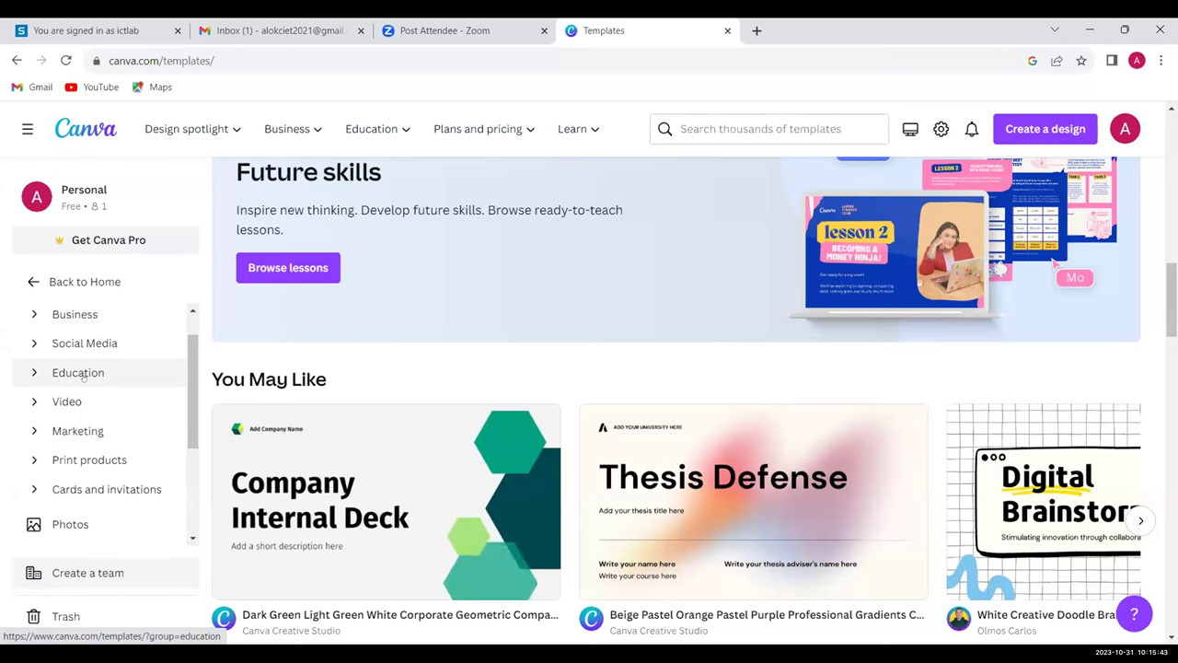
pyautogui.click(83, 376)
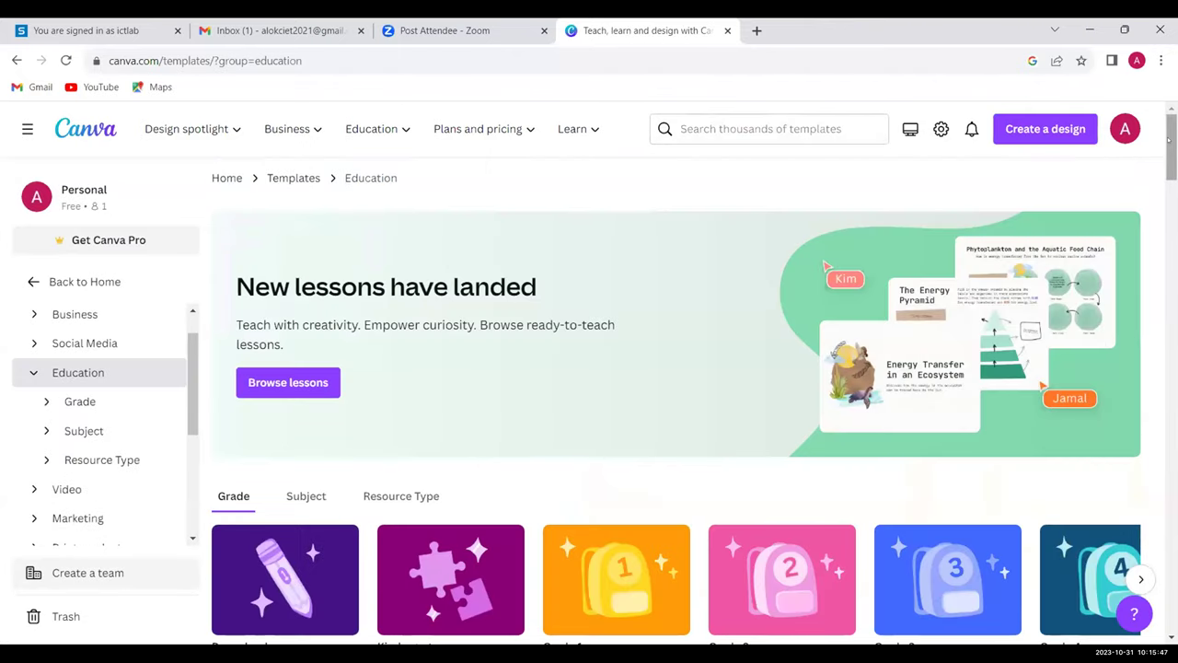
pyautogui.scroll(-3, 1171, 147)
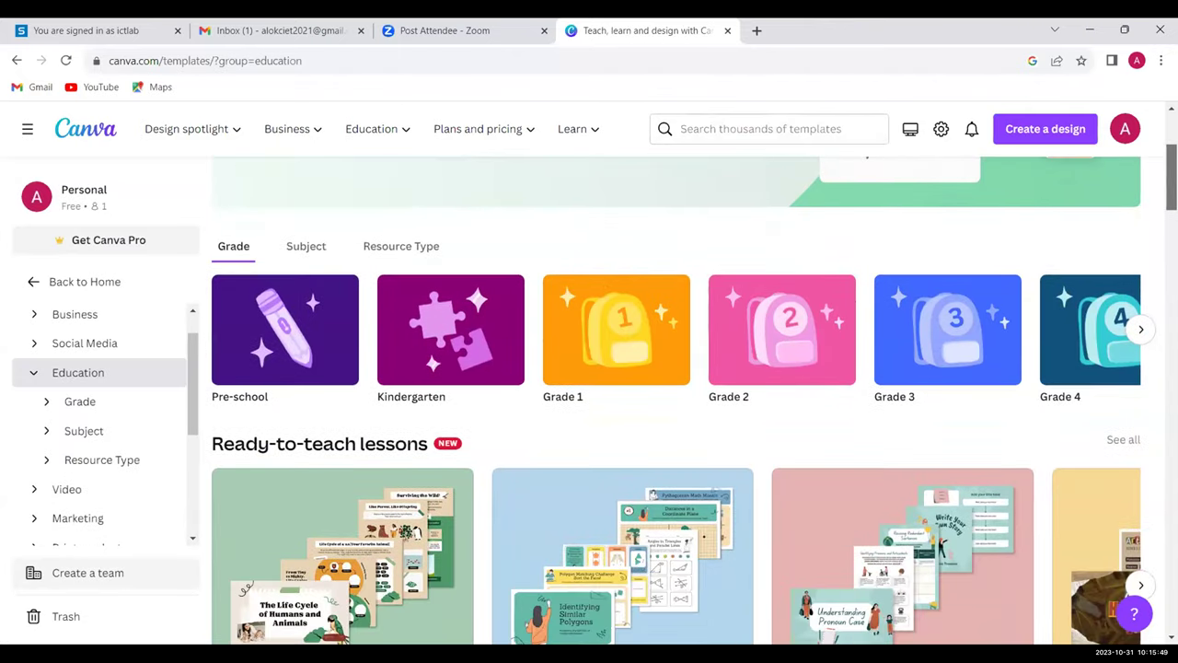
pyautogui.scroll(-1, 1171, 166)
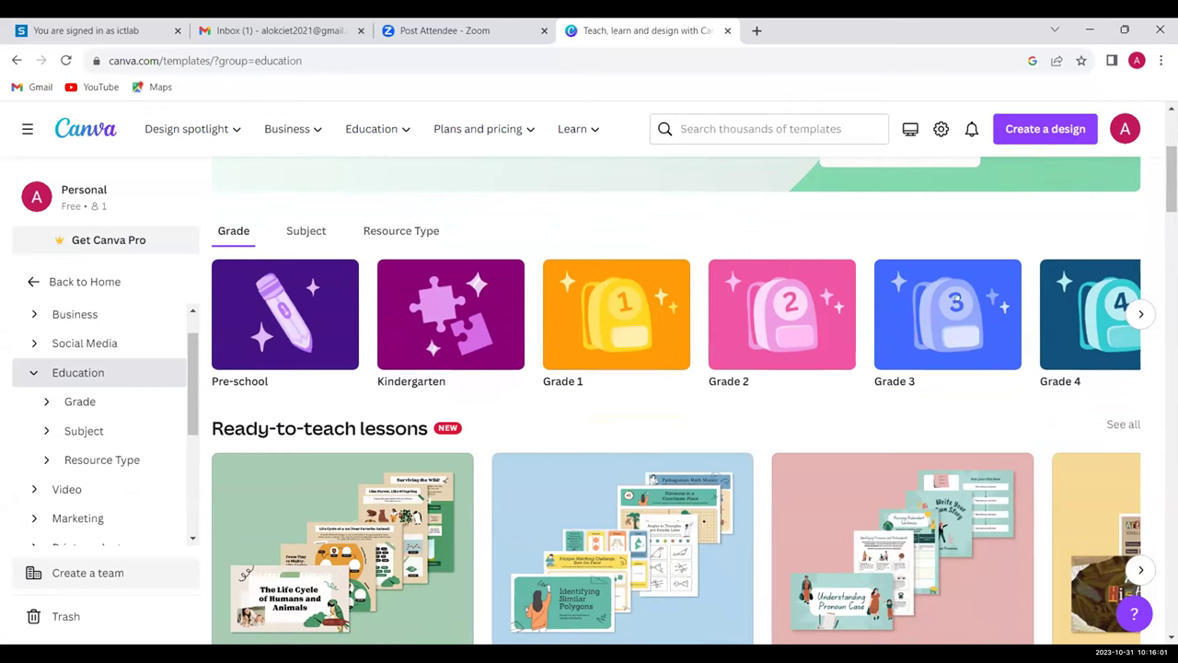
# - Examine the remaining template categories, the Photos and Icons entries, and the Your Content section
pyautogui.moveTo(188, 355); pyautogui.dragTo(189, 414)
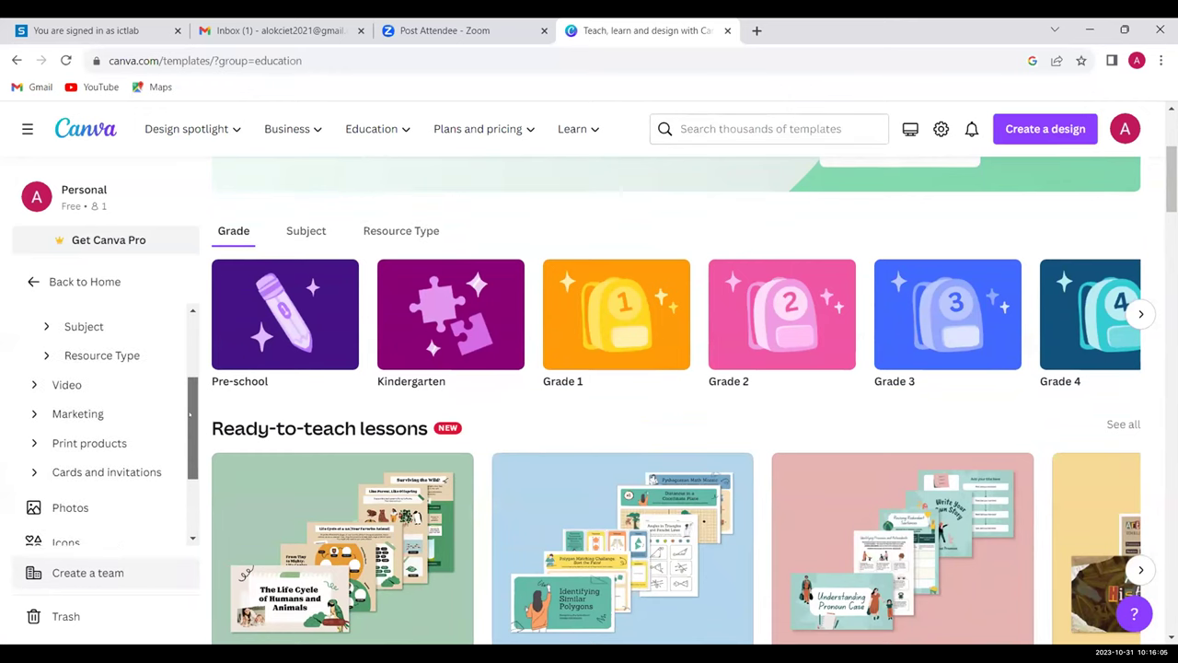
pyautogui.click(192, 538)
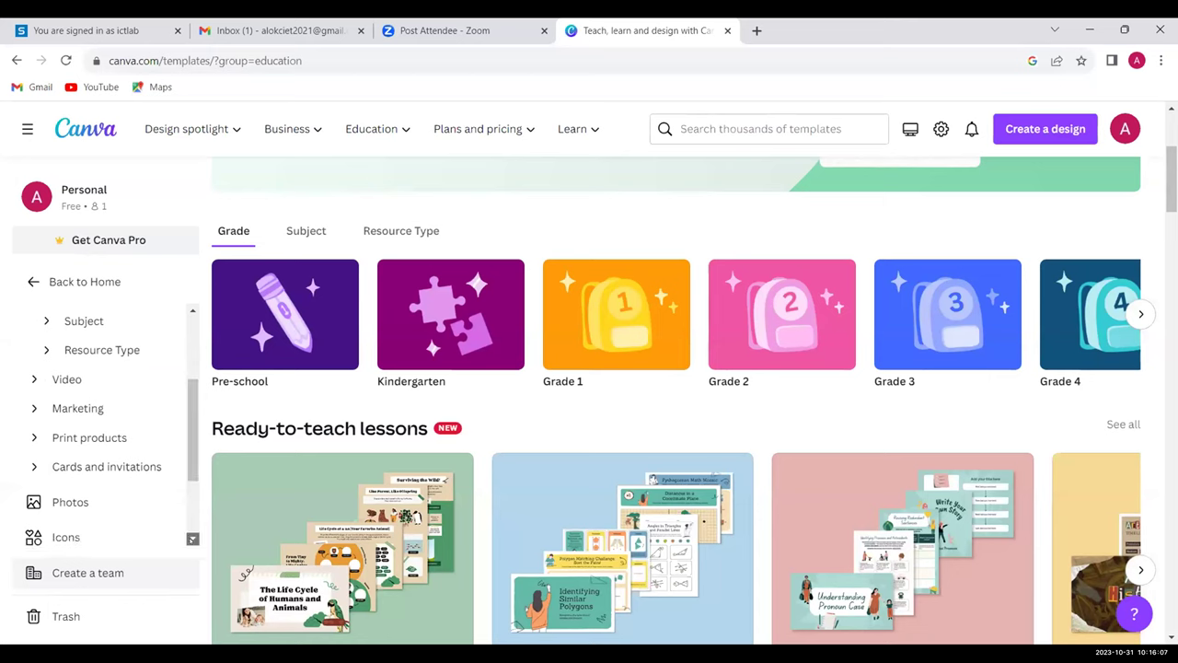
pyautogui.click(192, 538)
pyautogui.moveTo(198, 463); pyautogui.dragTo(190, 503)
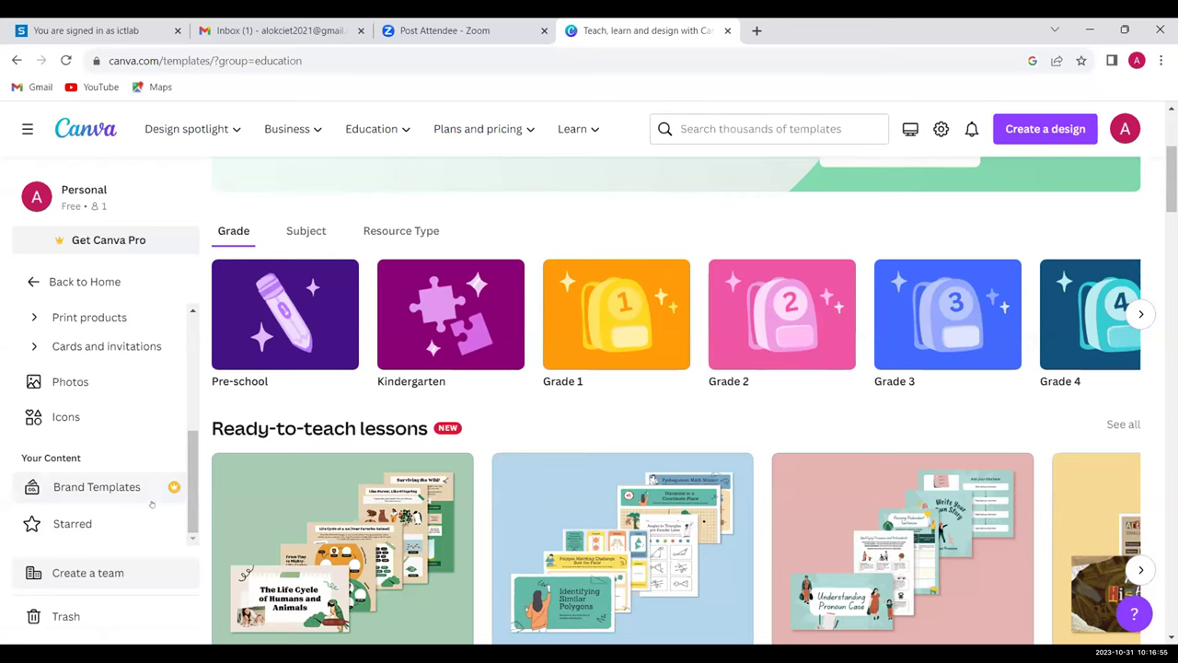
pyautogui.moveTo(188, 503); pyautogui.dragTo(208, 544)
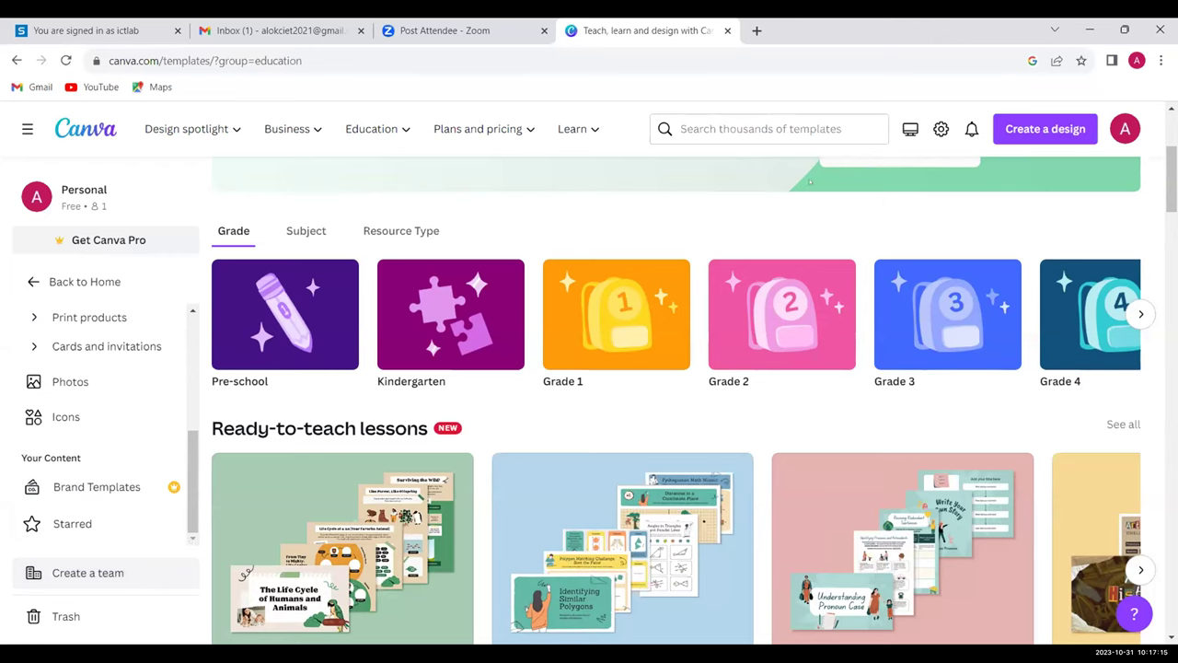
# - Create a new blank Infographic design of 800 × 2000 px
pyautogui.click(1018, 132)
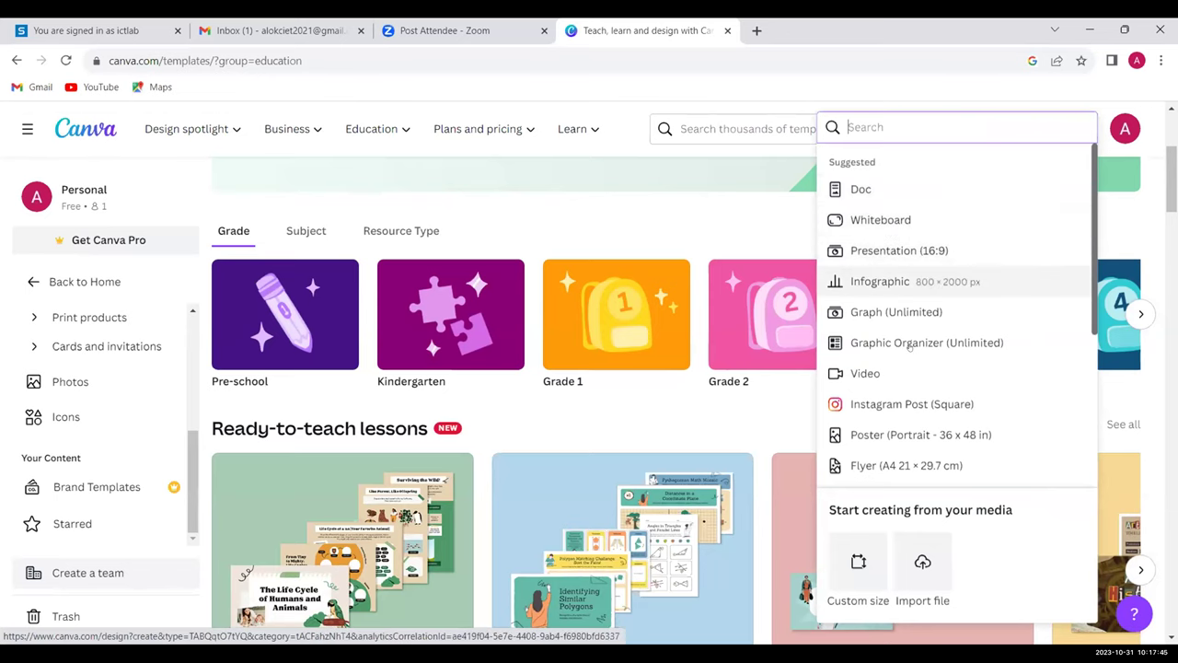
pyautogui.click(868, 278)
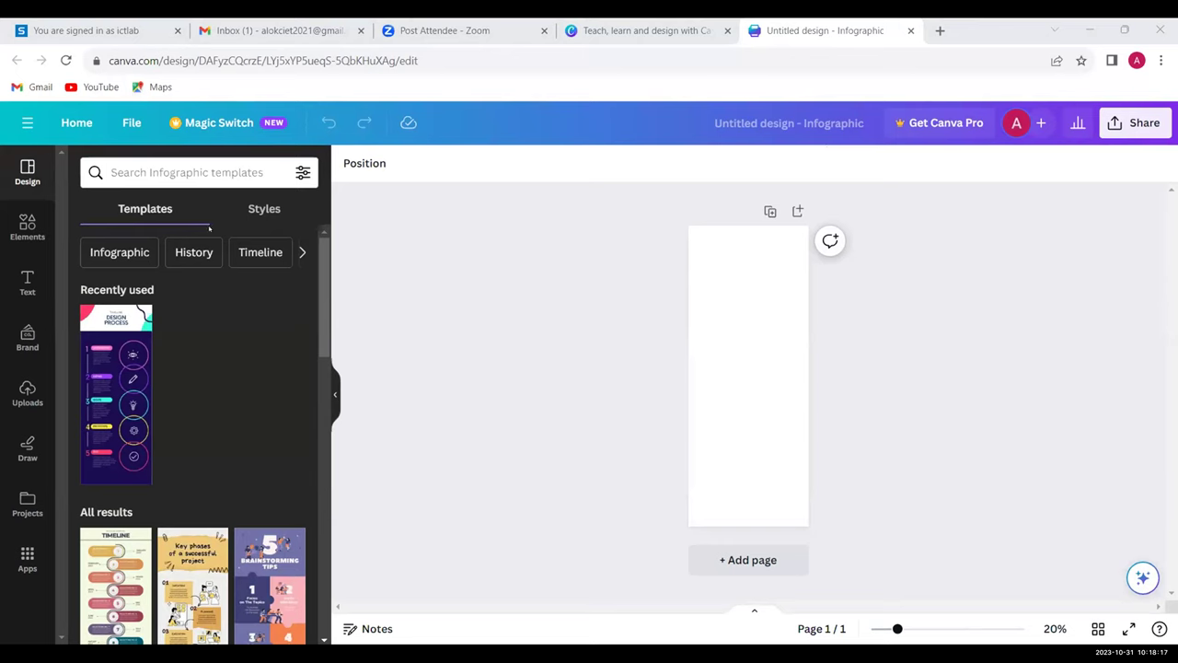
# - Browse the infographic templates and try to apply the Growth Stages of a Startup template
pyautogui.click(324, 376)
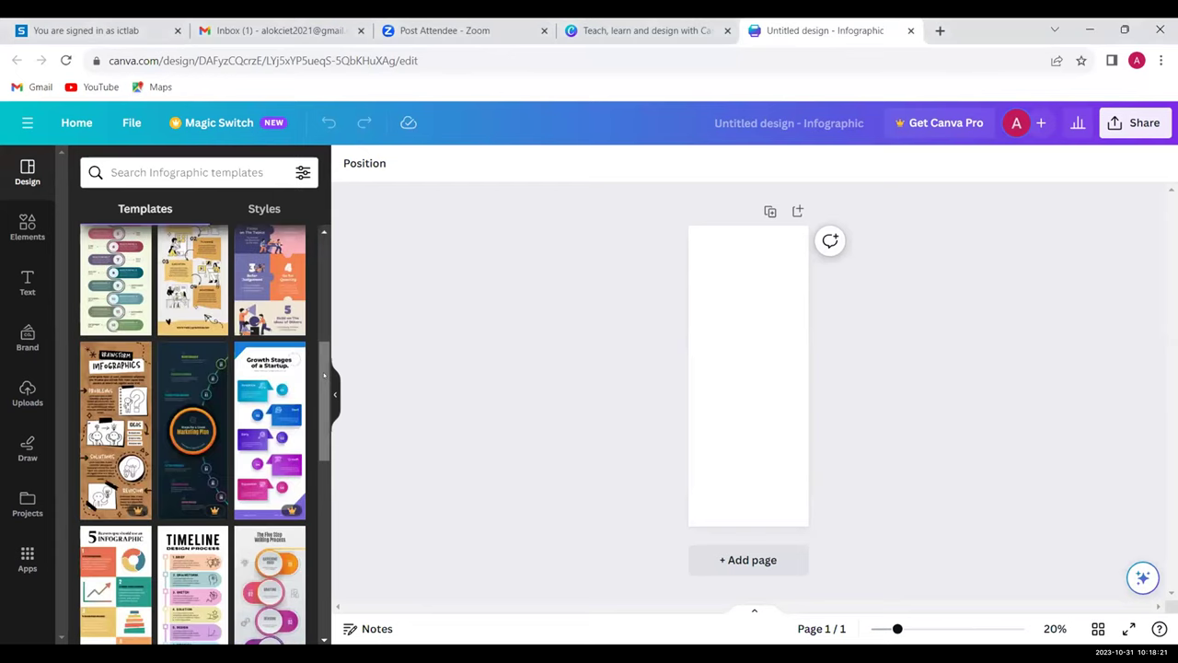
pyautogui.moveTo(324, 376); pyautogui.dragTo(325, 237)
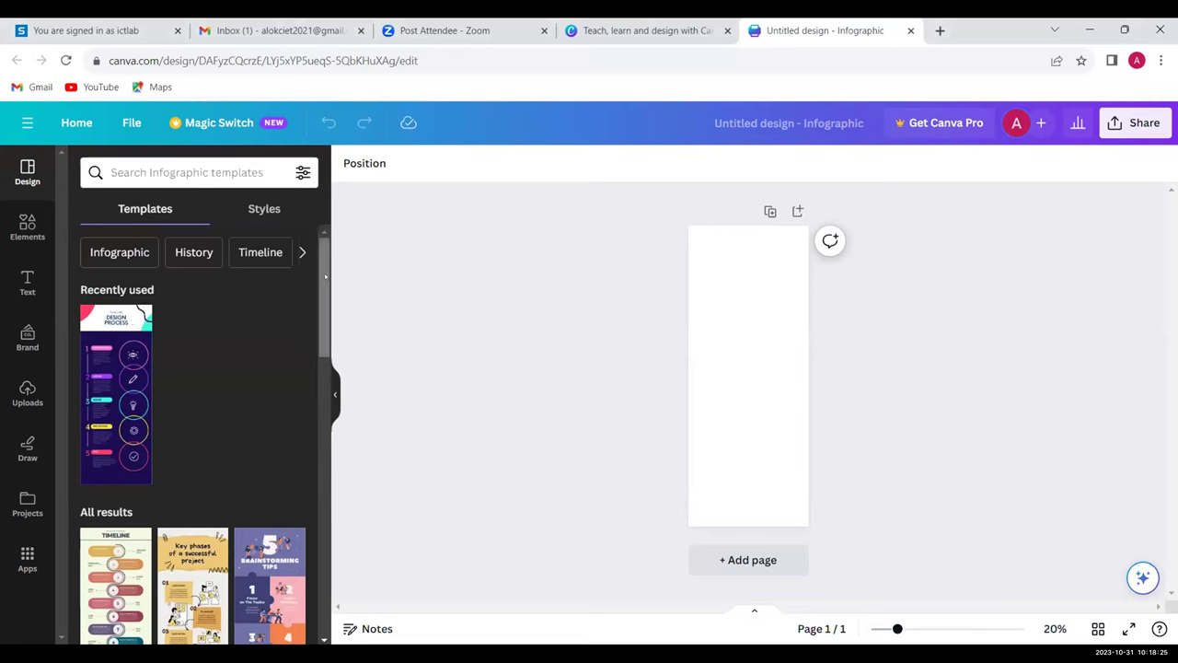
pyautogui.moveTo(326, 276); pyautogui.dragTo(318, 375)
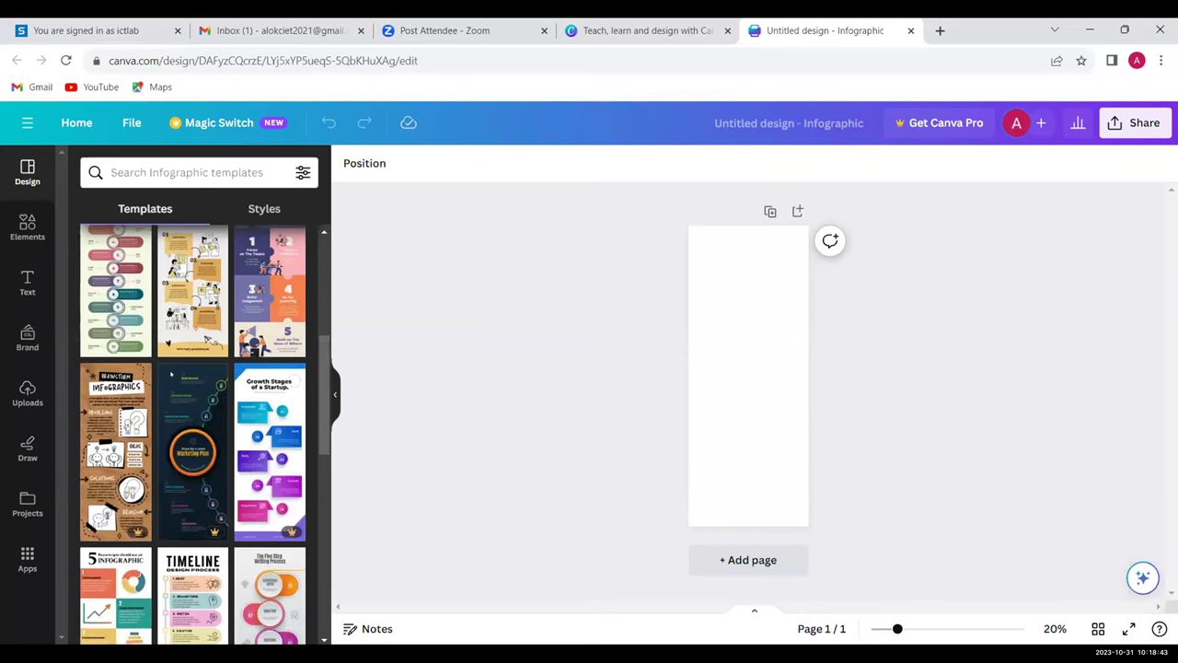
pyautogui.click(257, 434)
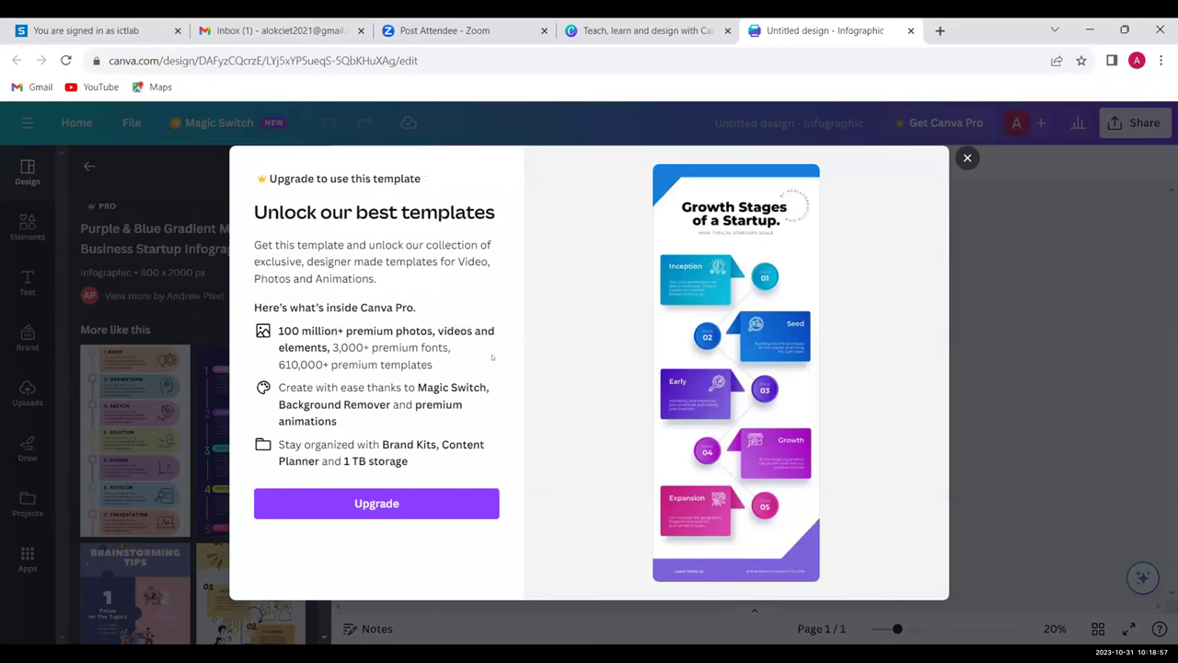
pyautogui.click(966, 160)
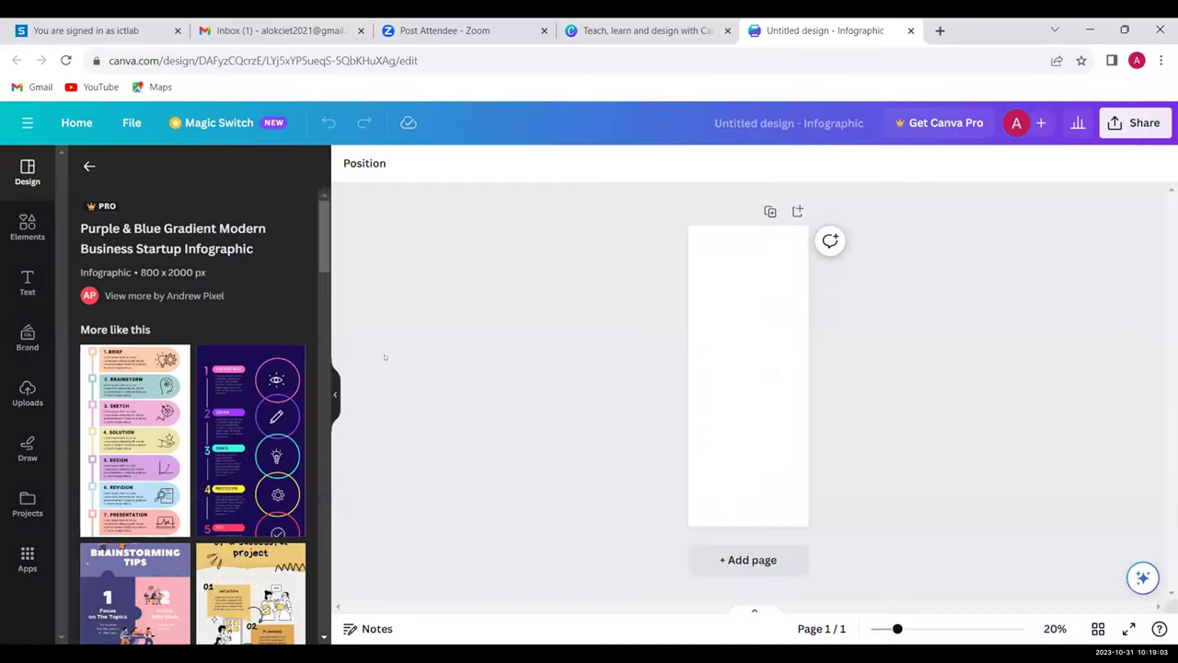
# - Apply the Key phases of a successful project template (Yellow and White Doodle Project Infographics) to the blank page
pyautogui.scroll(-1, 319, 257)
pyautogui.scroll(1, 319, 253)
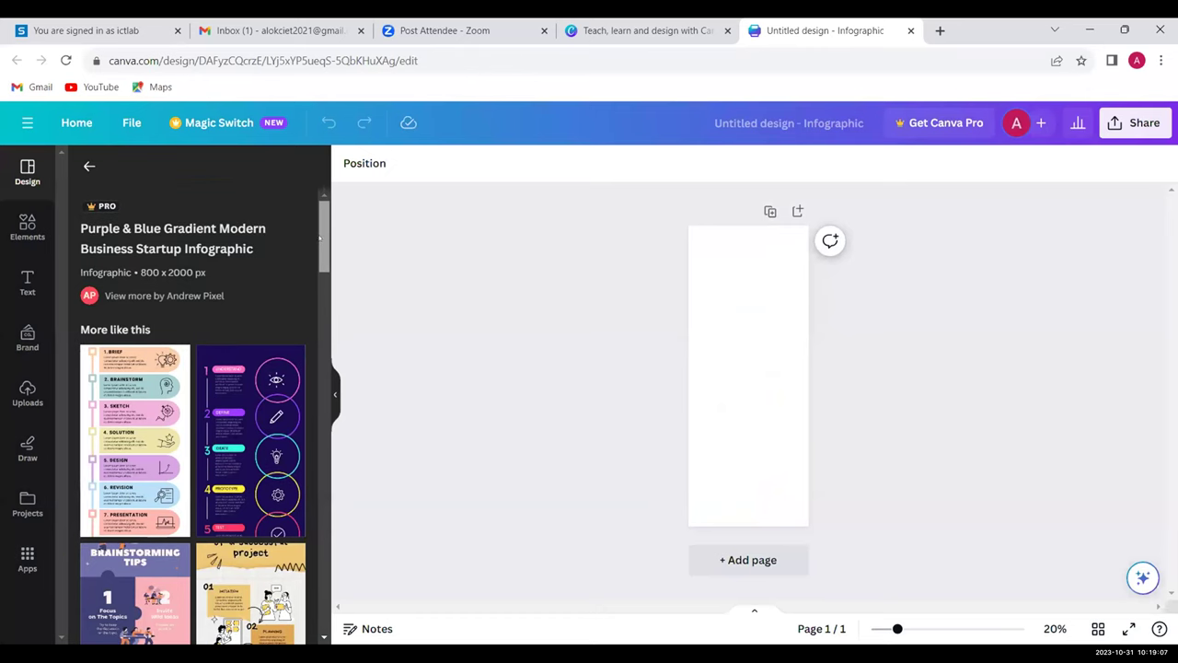
pyautogui.moveTo(319, 239); pyautogui.dragTo(324, 313)
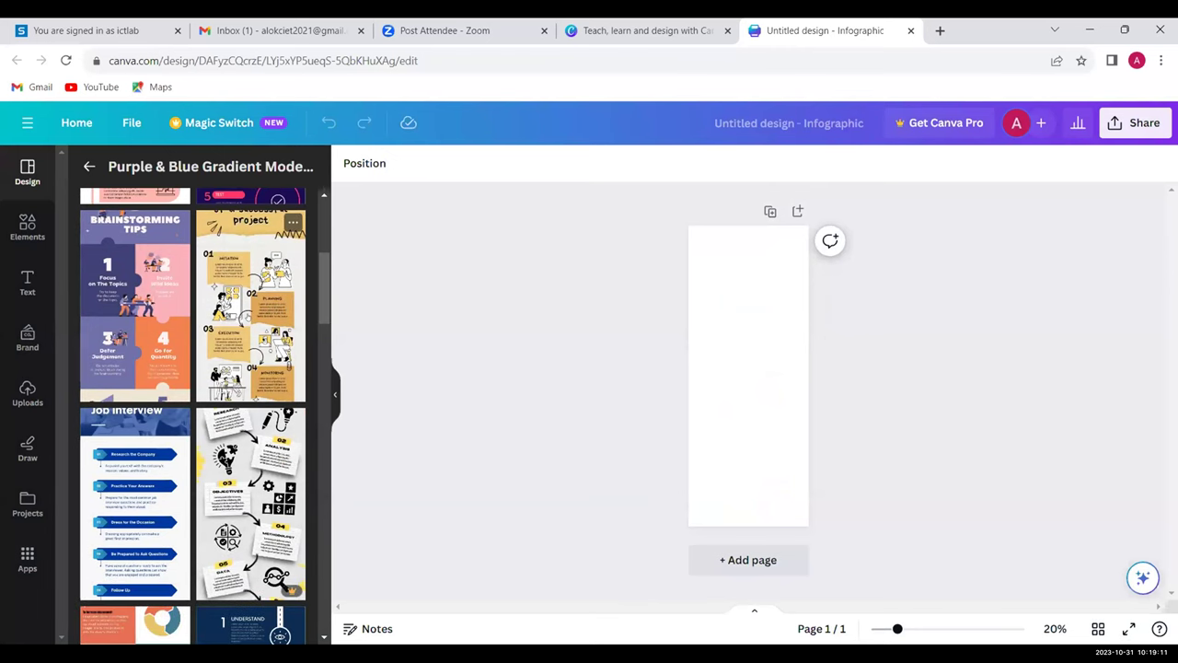
pyautogui.click(248, 316)
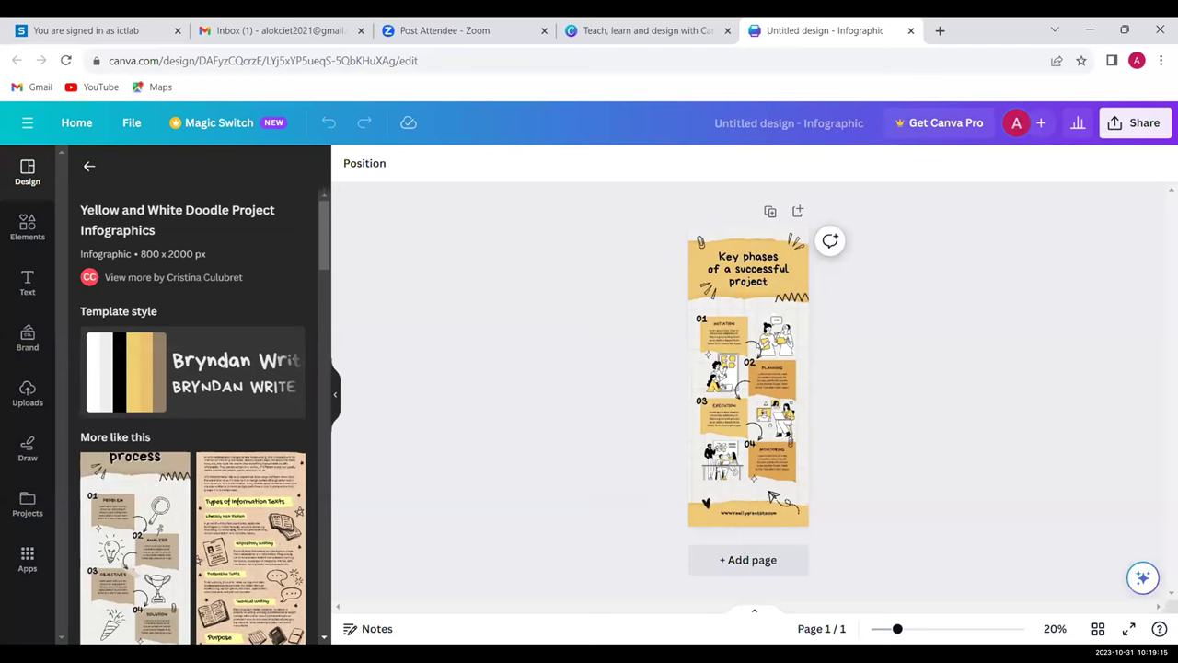
# - Replace the infographic's heading text with "The first info graphic"
pyautogui.click(774, 497)
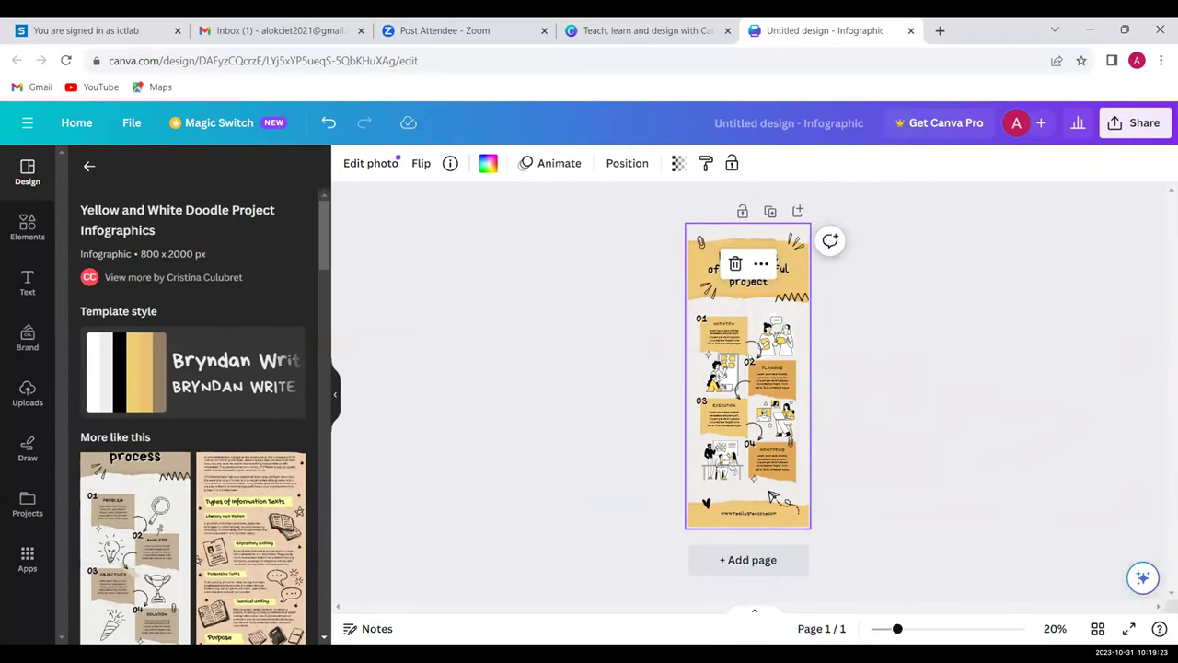
pyautogui.click(747, 268)
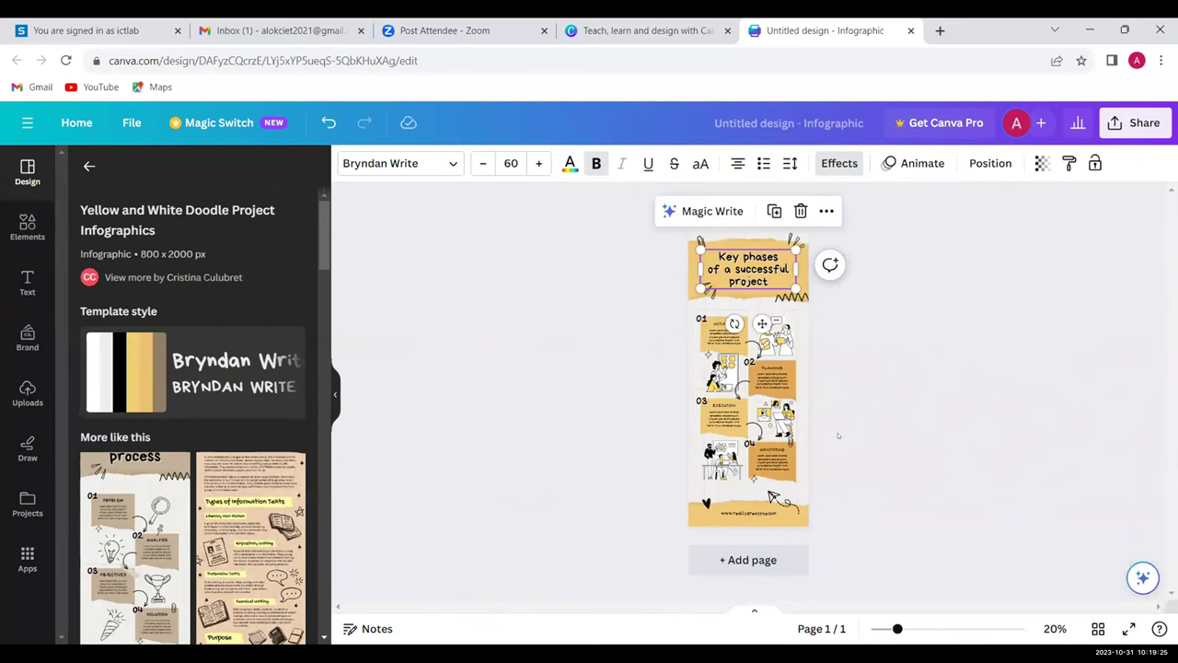
pyautogui.click(629, 375)
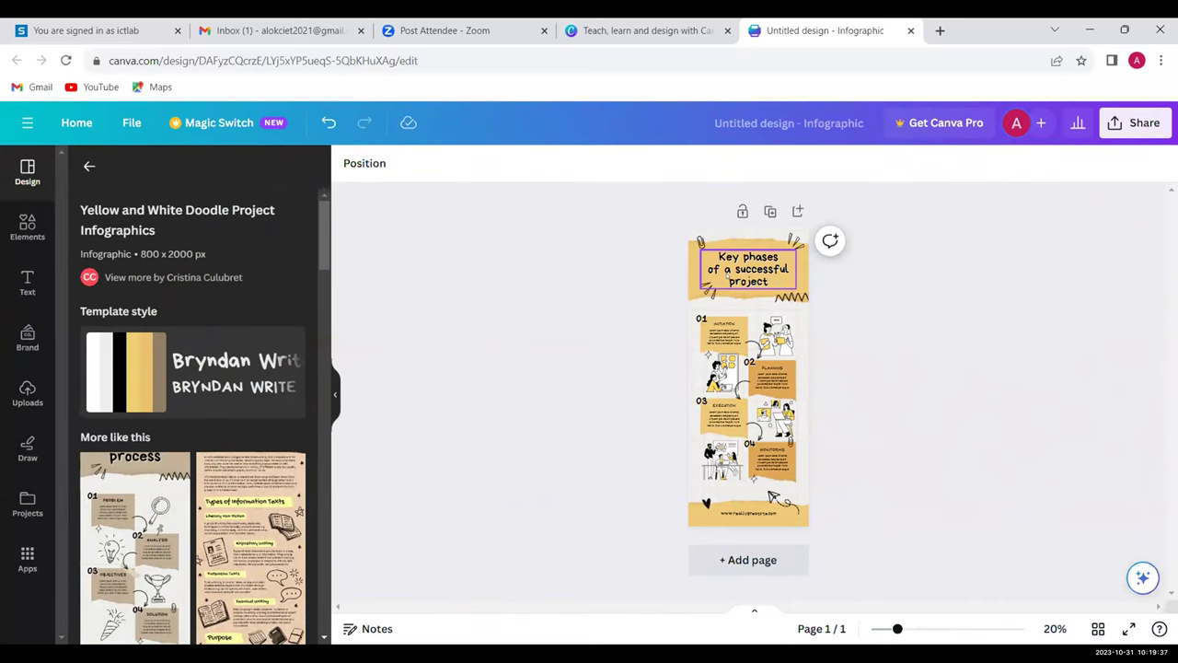
pyautogui.click(727, 272)
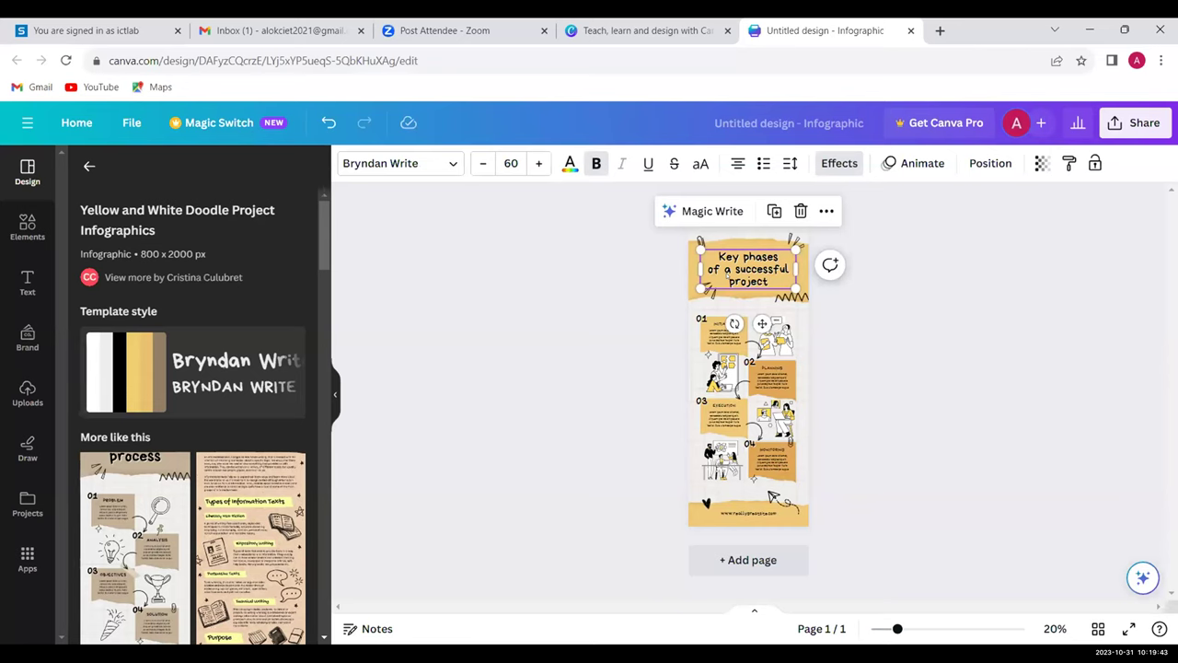
pyautogui.press('Return')
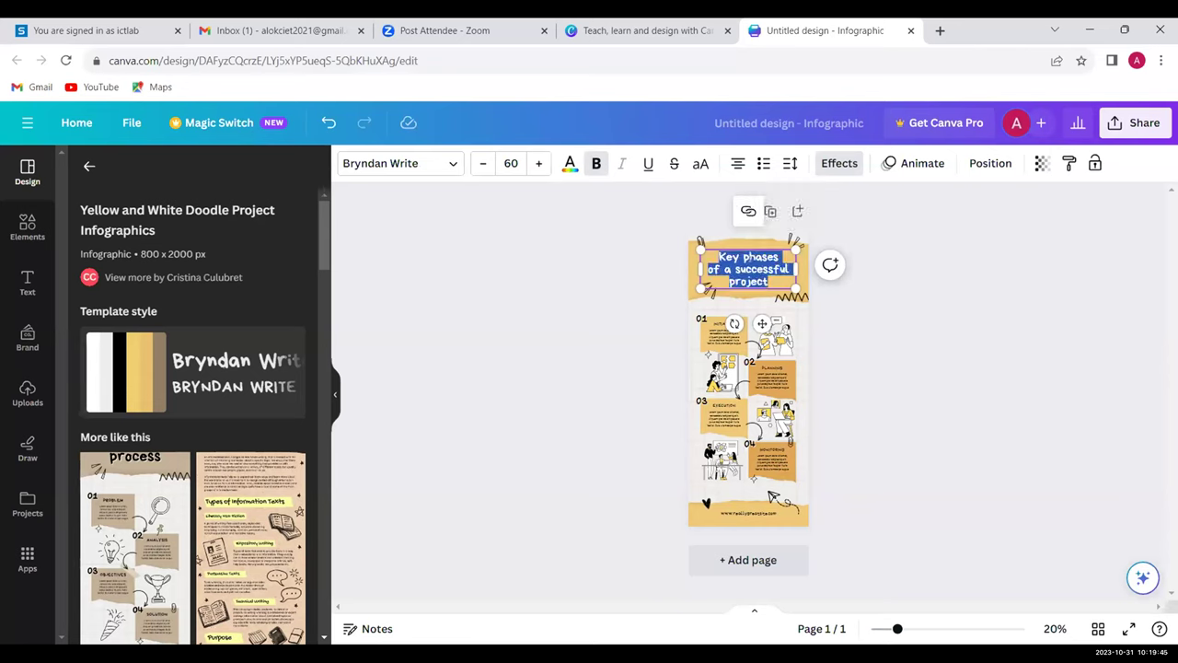
pyautogui.press('BackSpace')
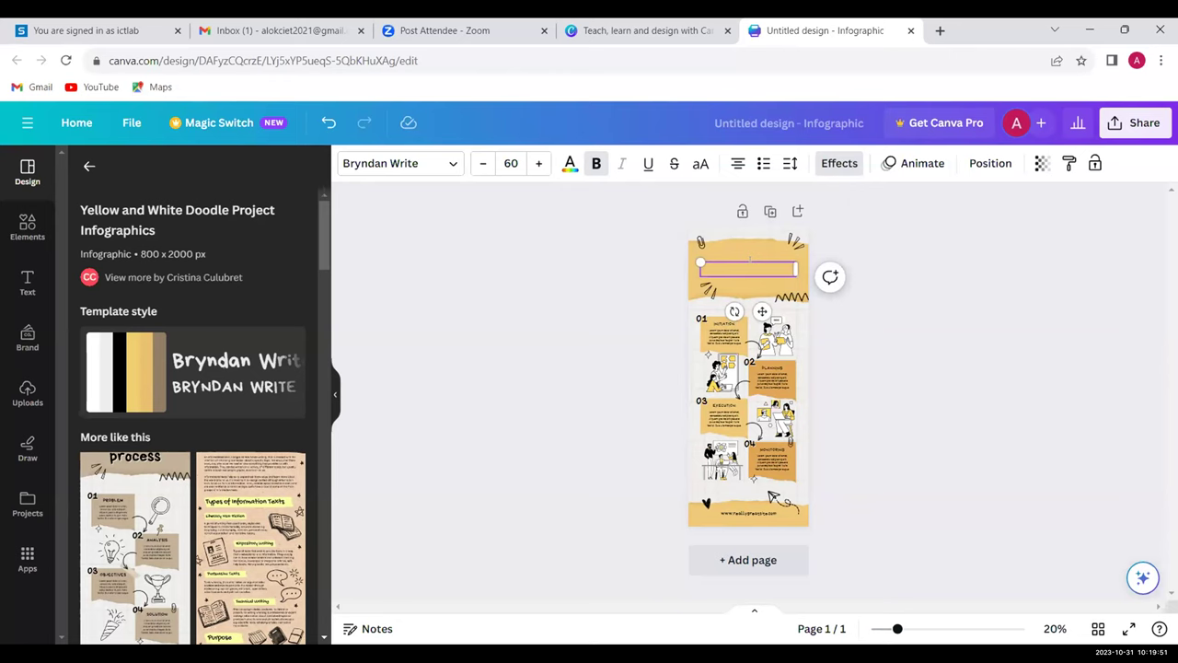
pyautogui.write('The first info graphic')
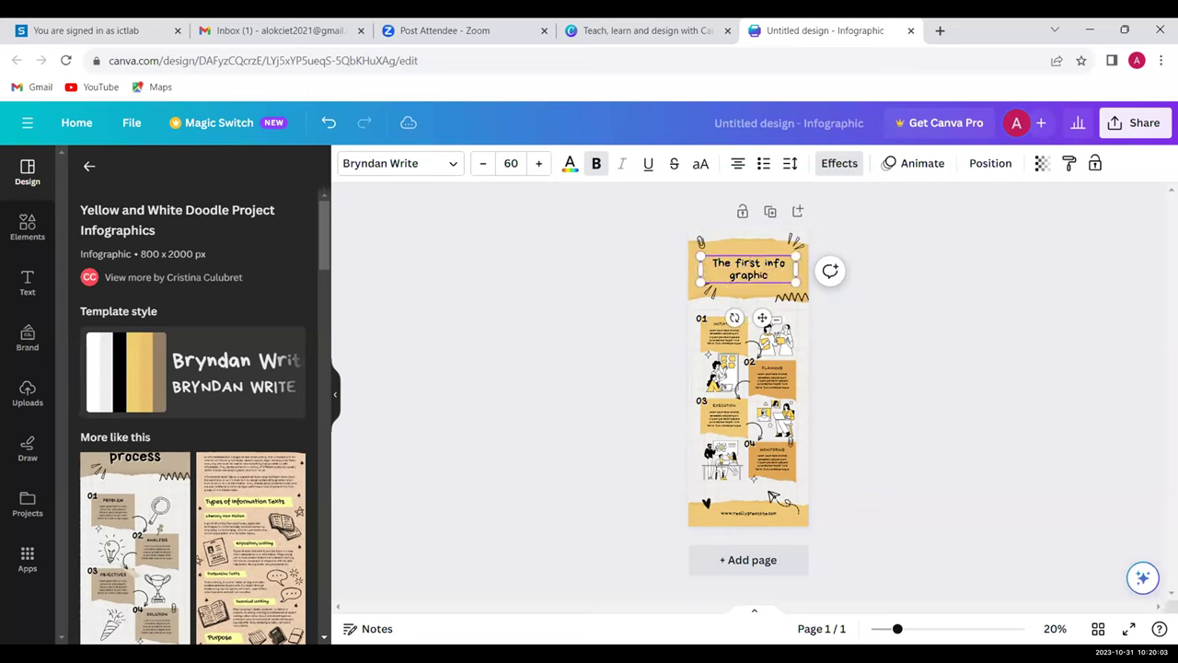
# - Delete the yellow torn-paper background behind the infographic's heading and undo the deletion
pyautogui.click(679, 286)
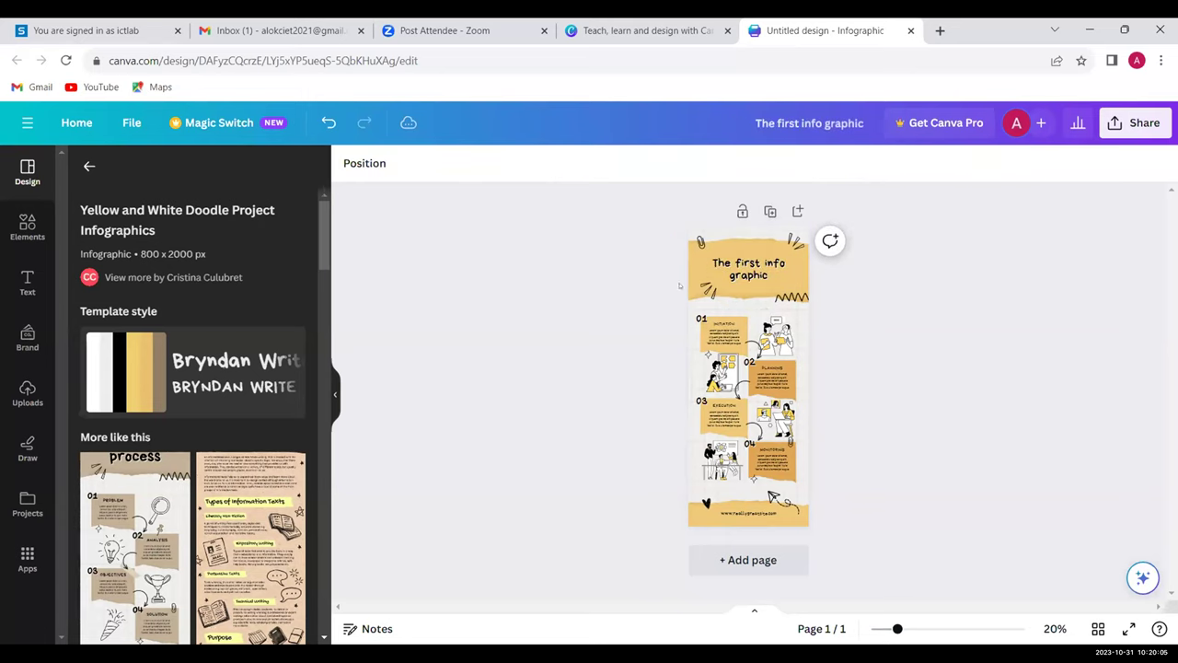
pyautogui.click(728, 289)
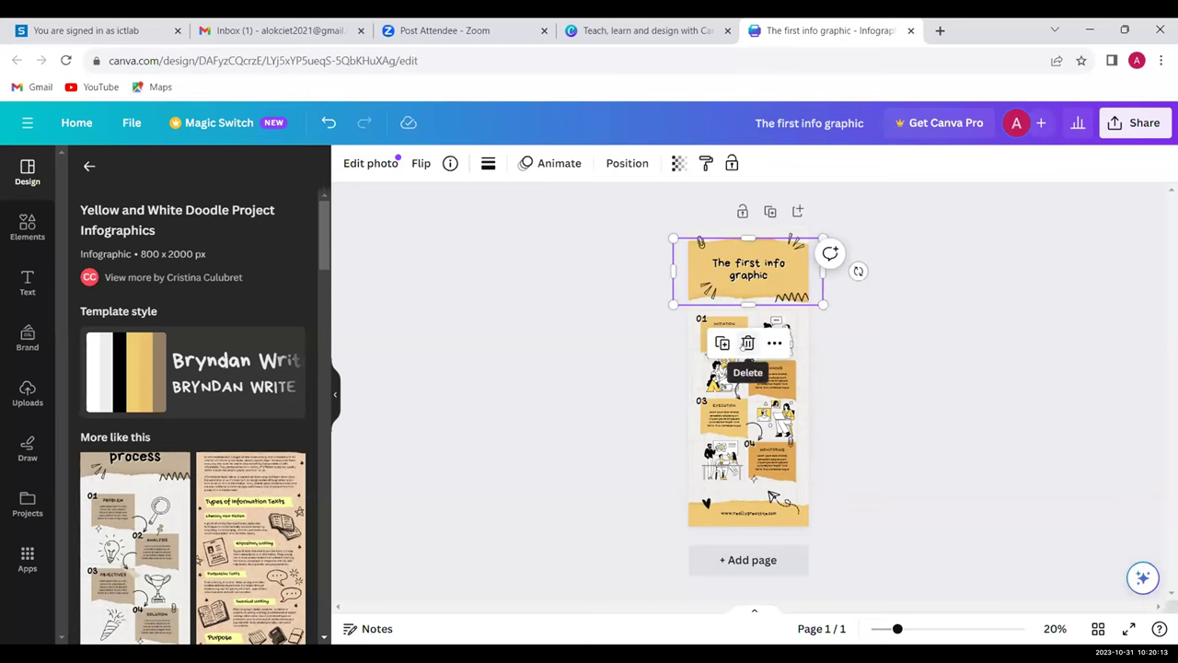
pyautogui.click(747, 343)
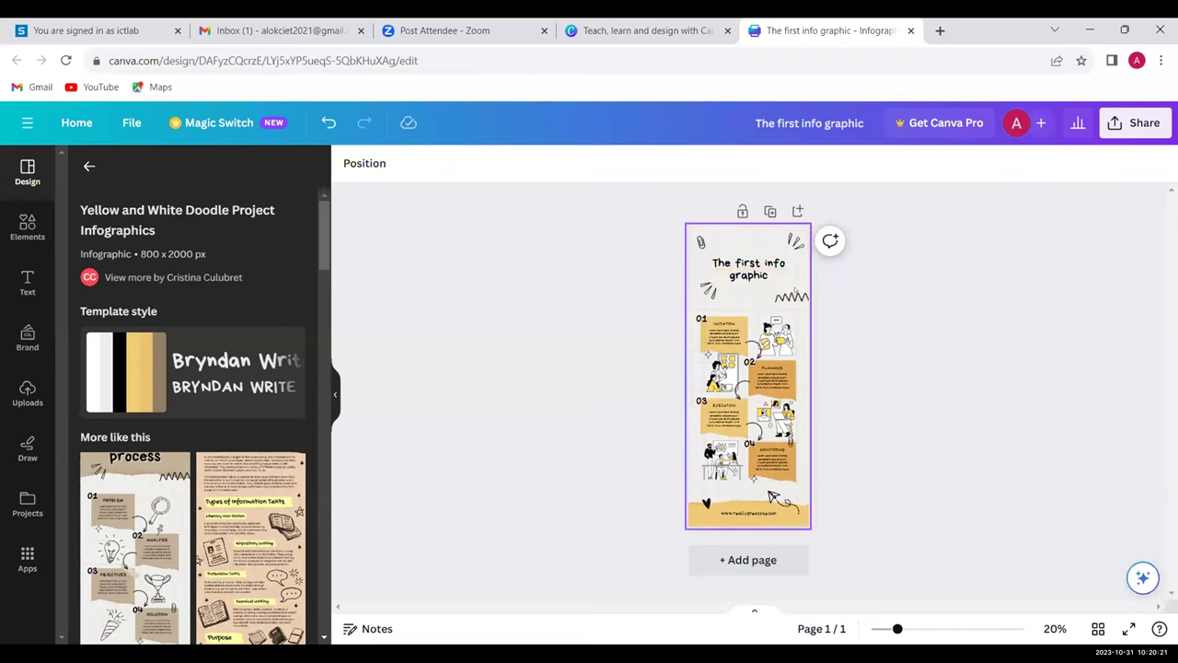
pyautogui.hotkey('ctrl', 'z')
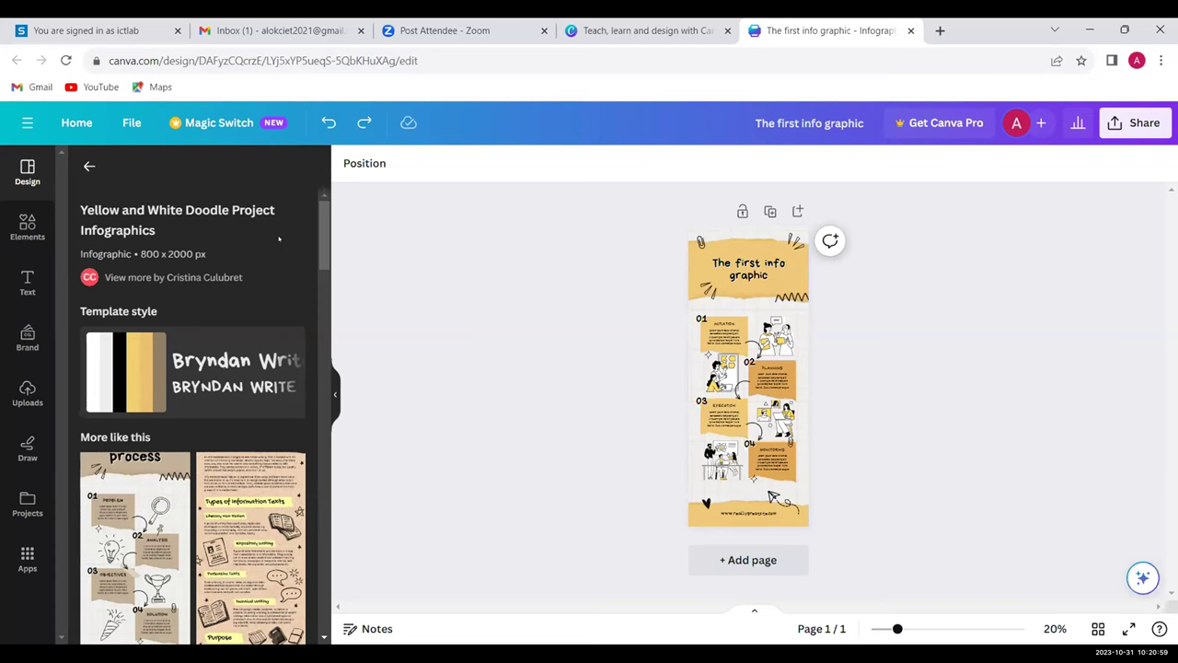
# - Look through the elements library, including its tables, frames and grids and the suggested shape keywords
pyautogui.scroll(-6, 143, 222)
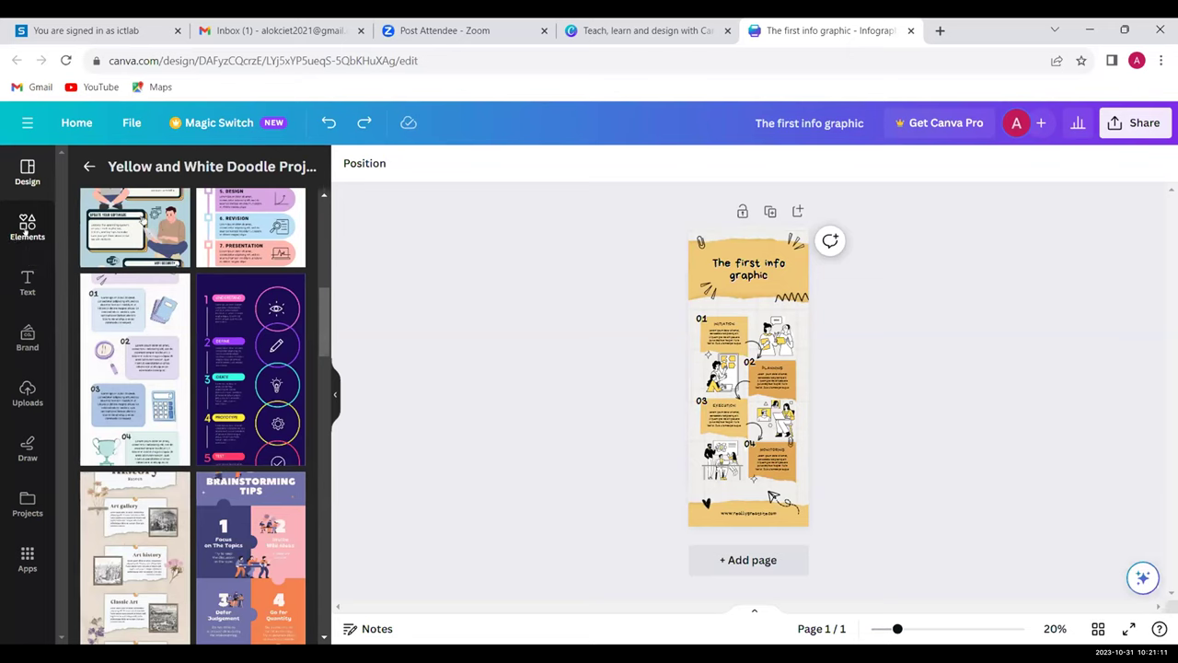
pyautogui.click(25, 222)
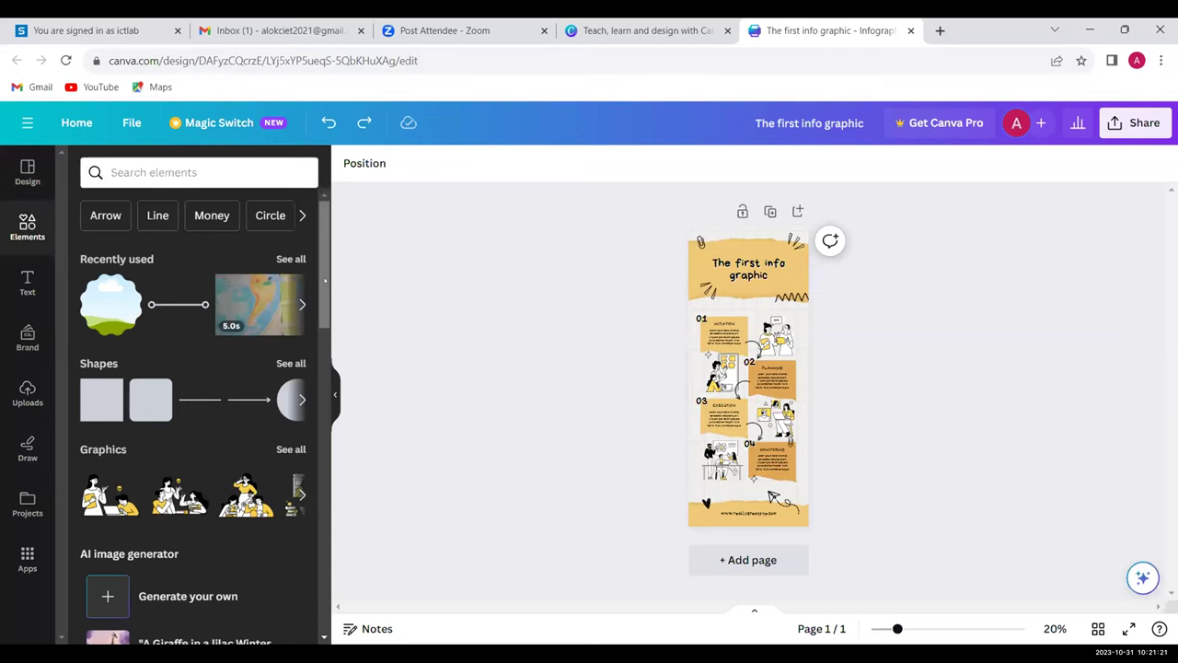
pyautogui.moveTo(326, 323); pyautogui.dragTo(327, 569)
pyautogui.scroll(-1, 327, 553)
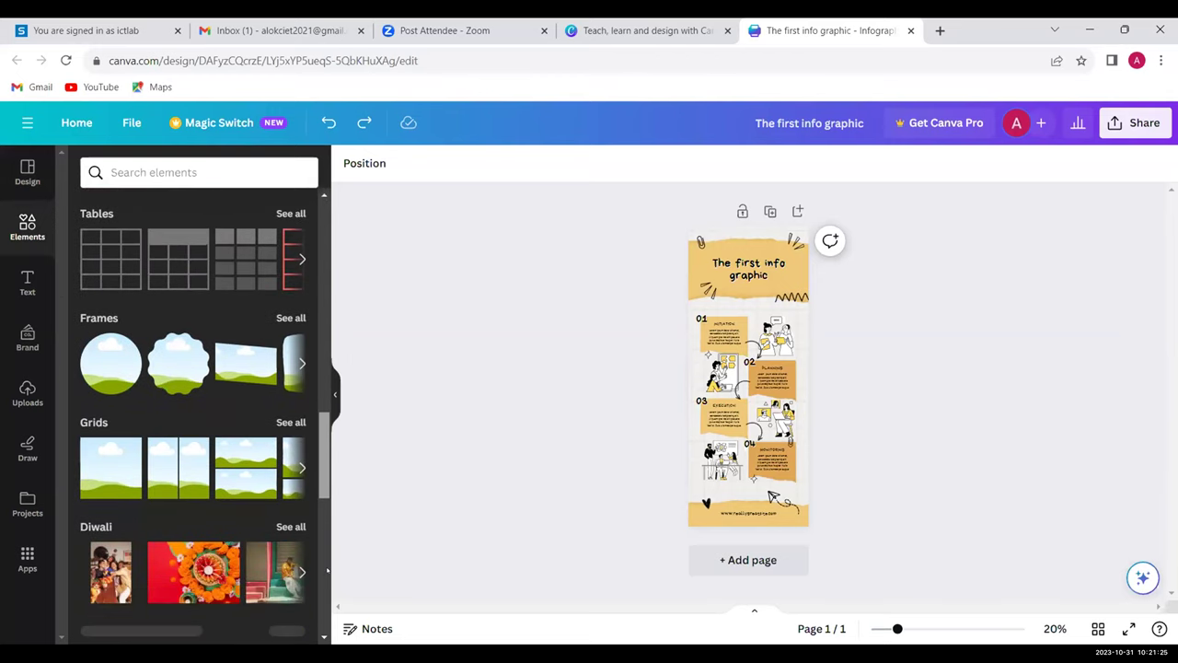
pyautogui.moveTo(318, 433); pyautogui.dragTo(328, 208)
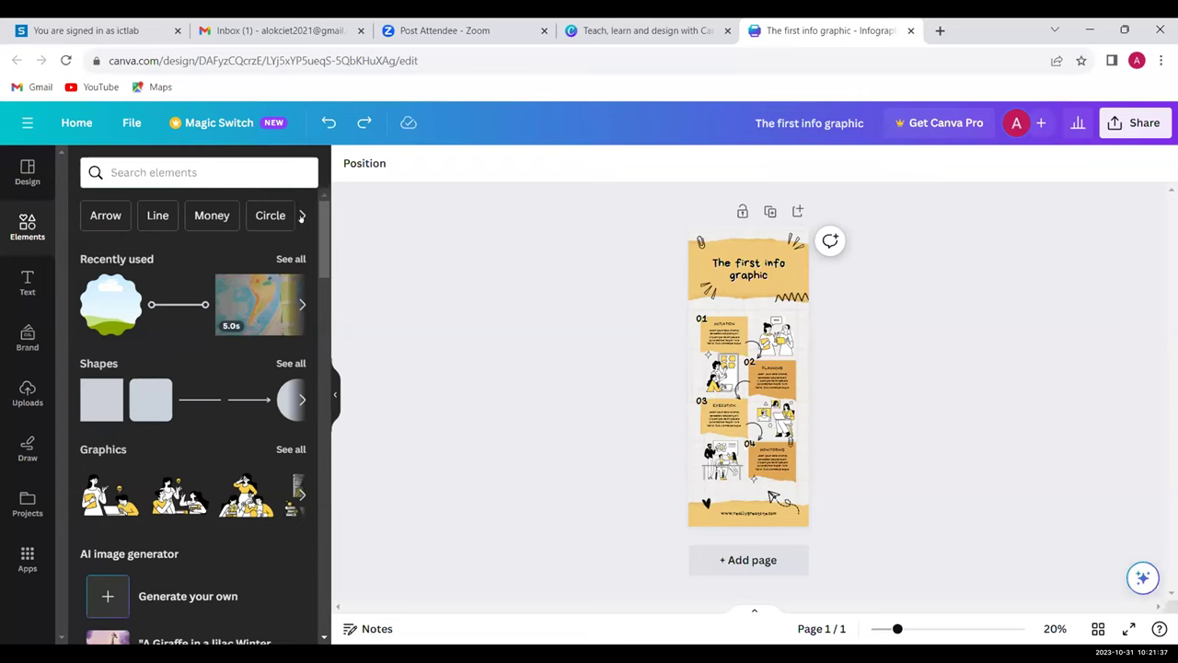
pyautogui.click(300, 217)
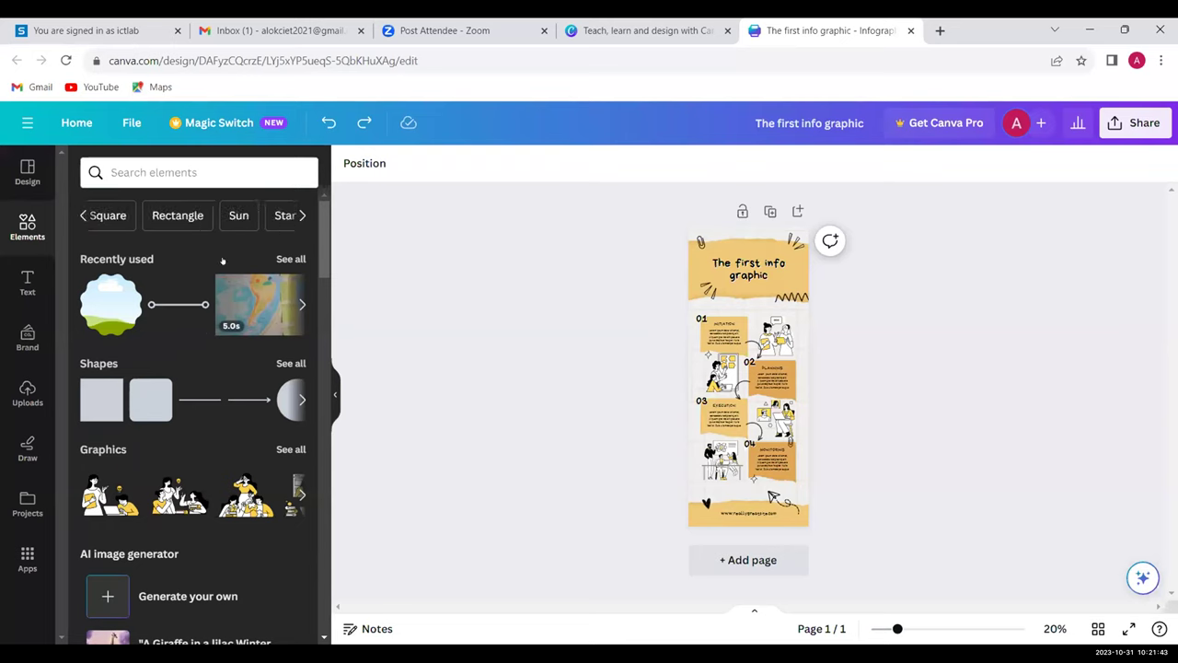
# - Search the elements for "sun" and add the animated yellow sun from the graphics results to the page
pyautogui.click(143, 169)
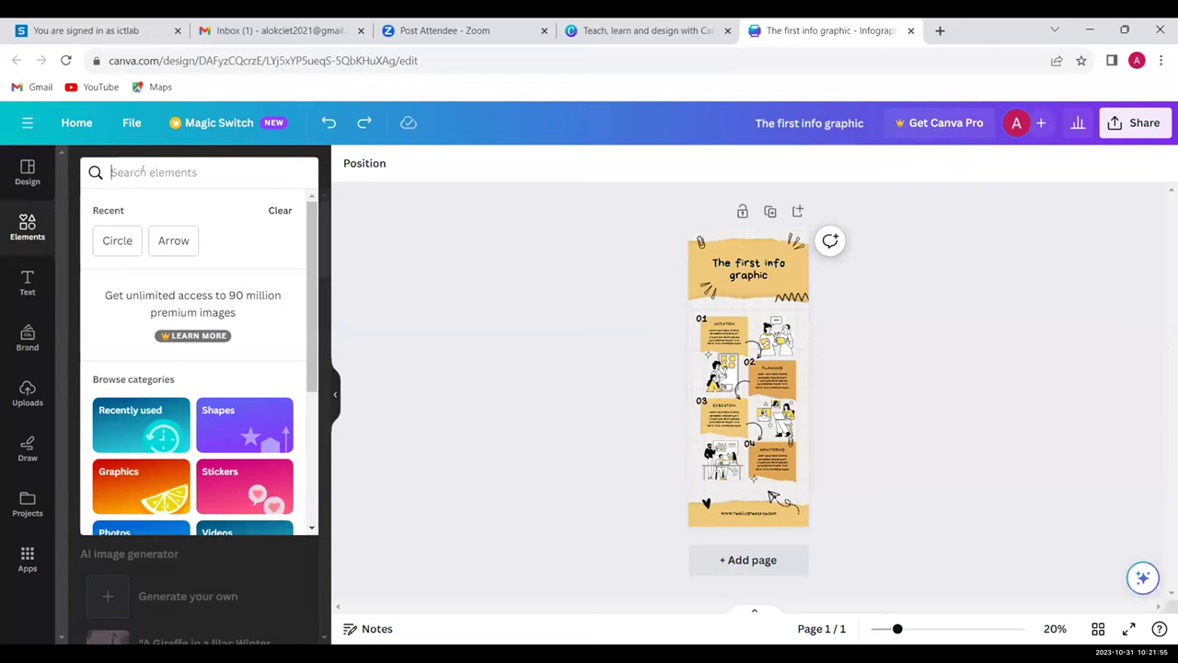
pyautogui.write('s')
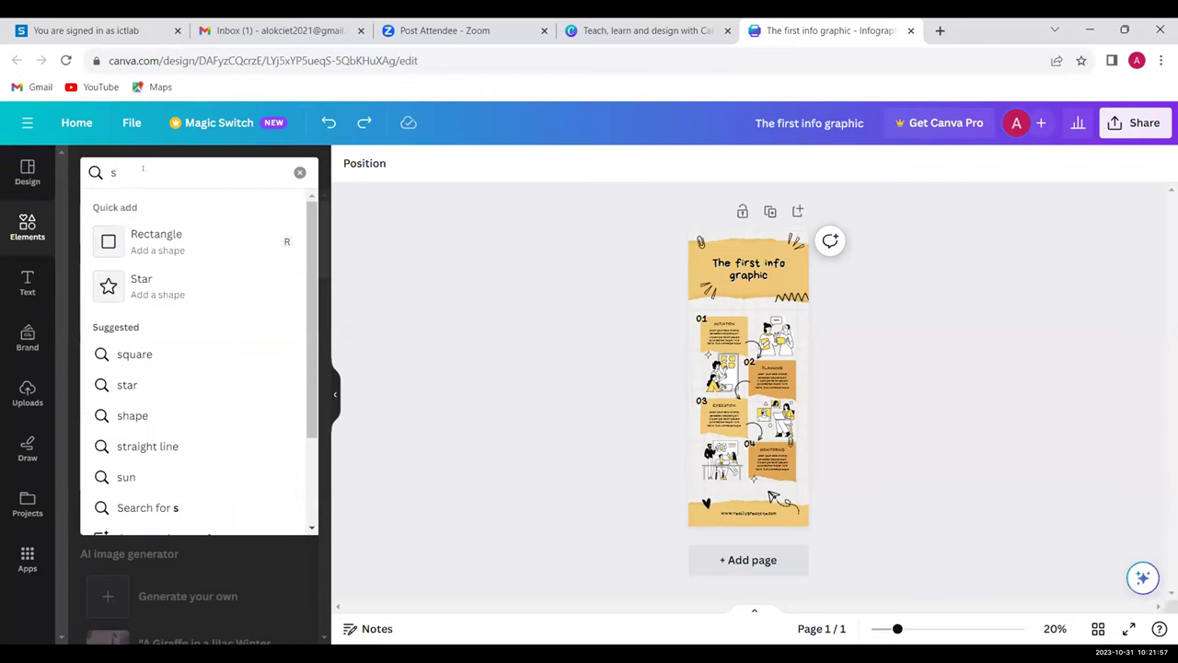
pyautogui.write('un')
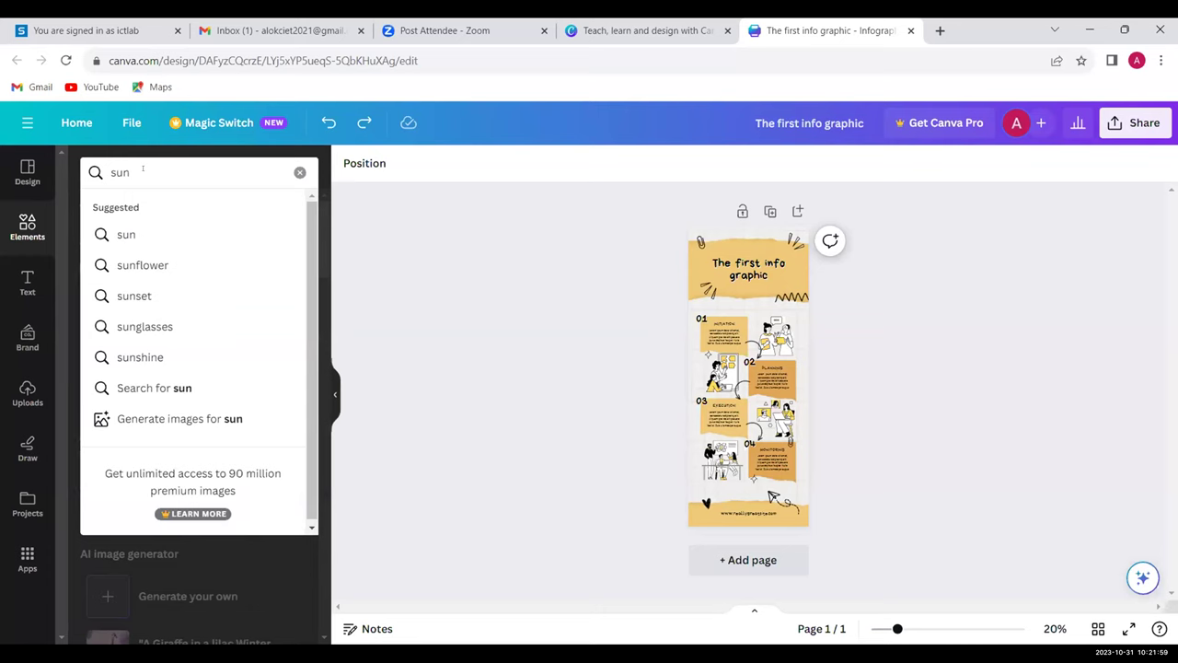
pyautogui.press('Return')
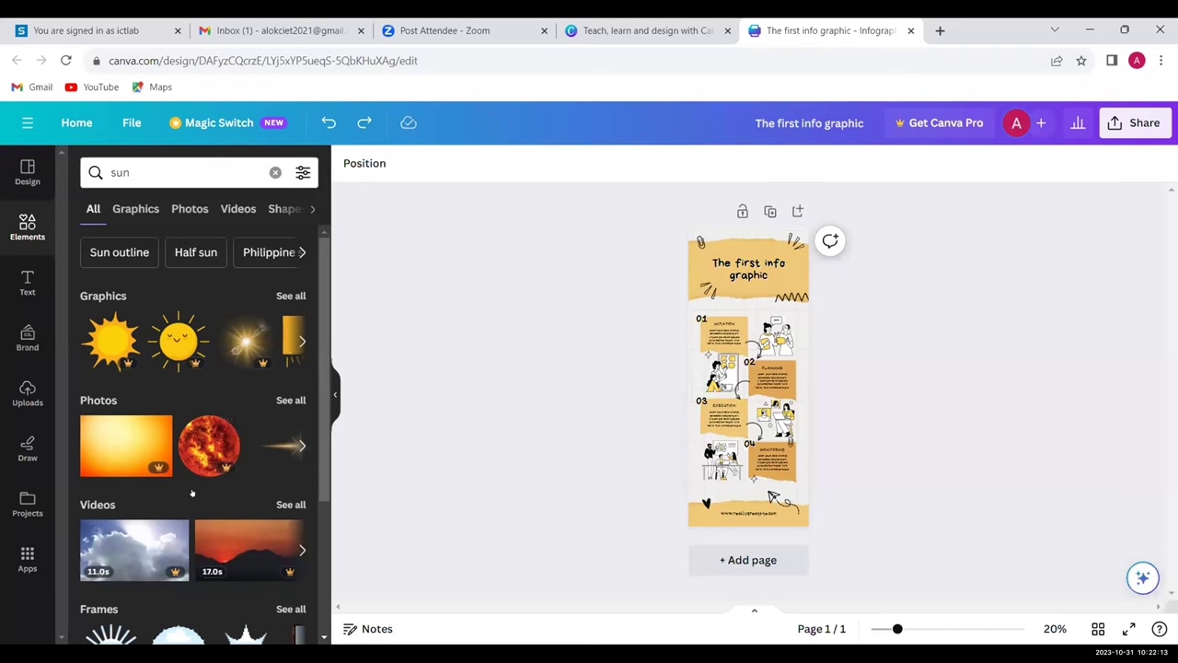
pyautogui.moveTo(322, 368)
pyautogui.mouseDown()
pyautogui.moveTo(319, 524)
pyautogui.moveTo(308, 350)
pyautogui.mouseUp()
pyautogui.click(301, 340)
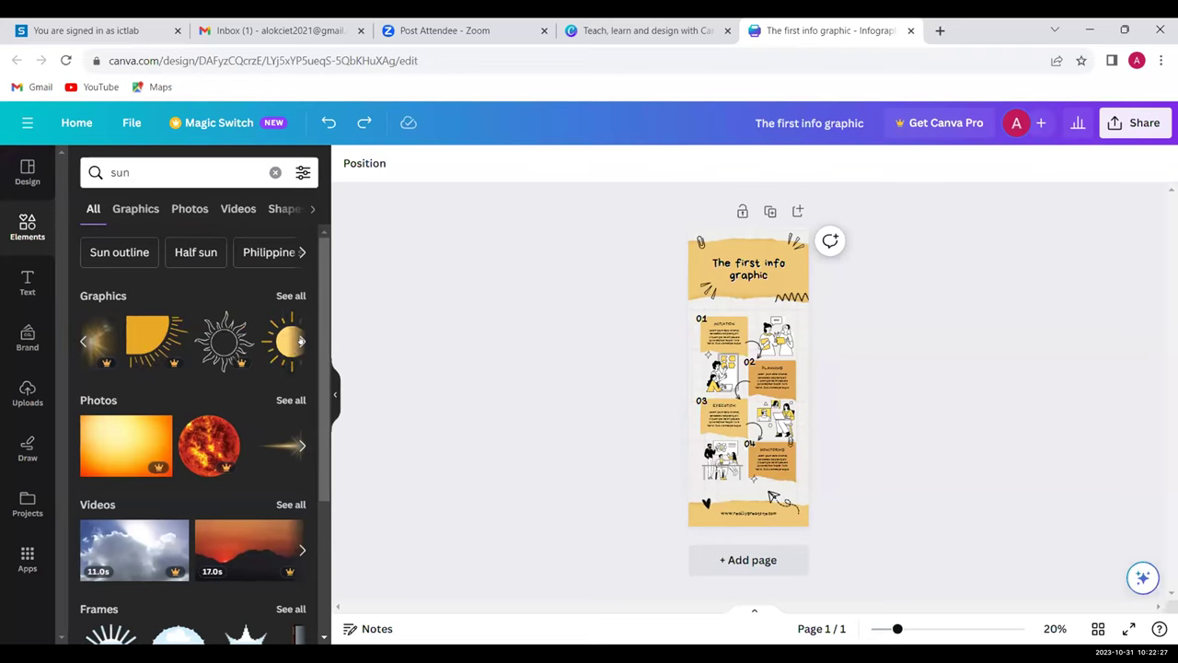
pyautogui.click(301, 340)
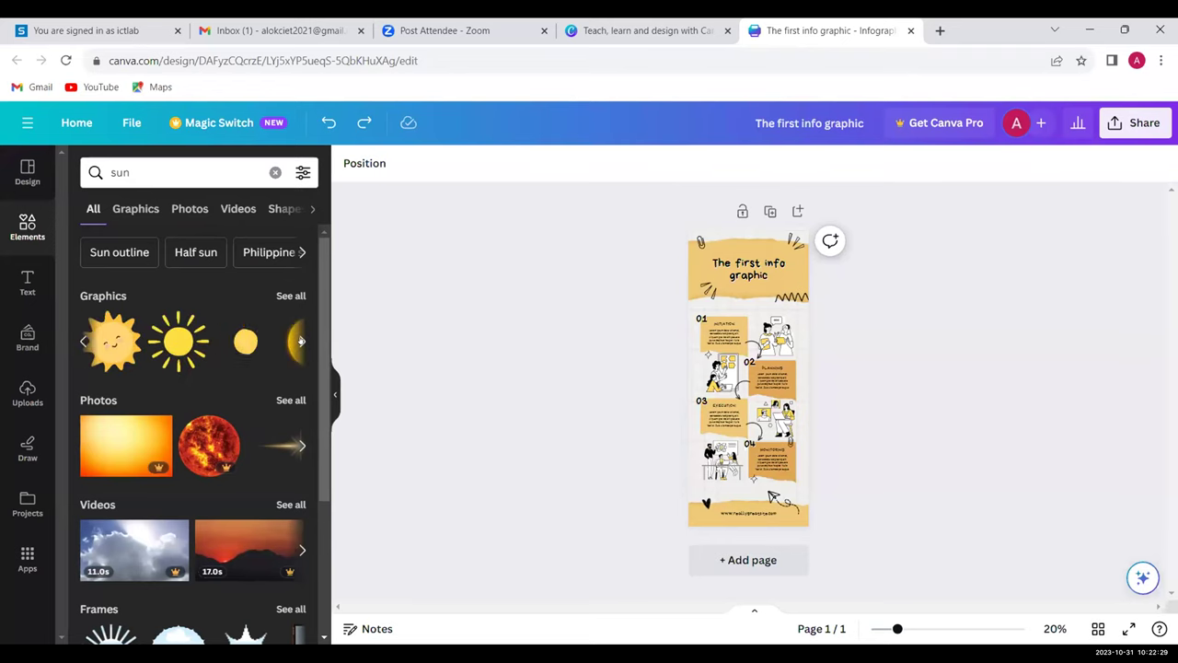
pyautogui.click(247, 344)
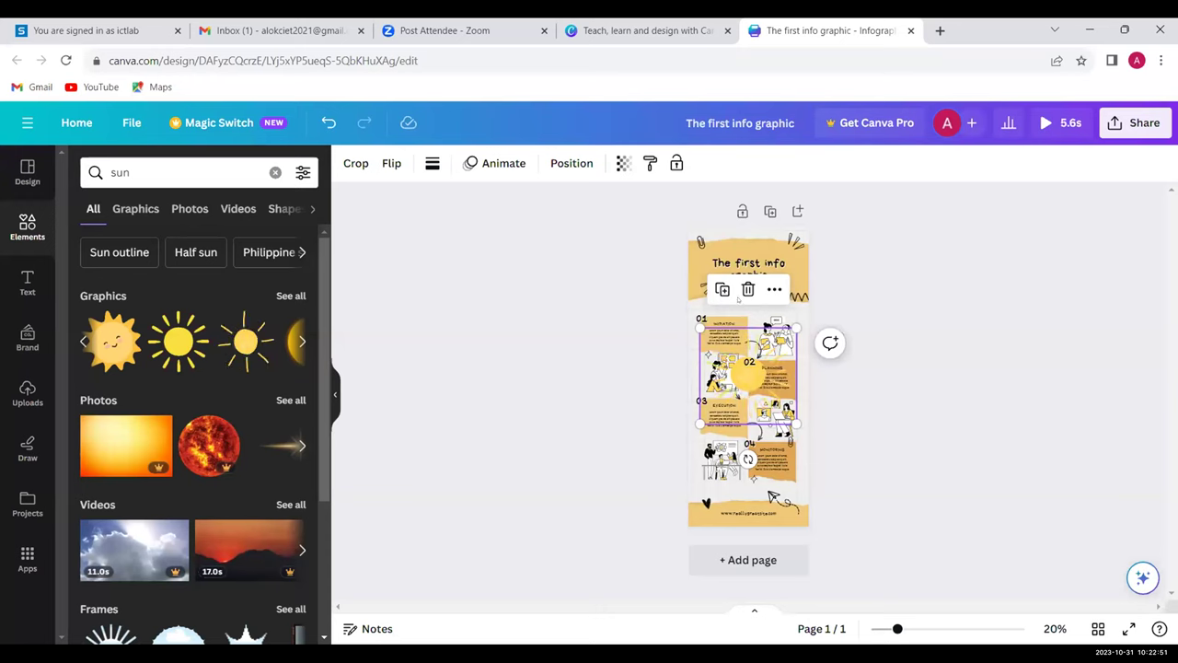
# - Delete the yellow torn-paper graphics behind the website footer and the Monitoring text
pyautogui.click(758, 515)
pyautogui.press('Escape')
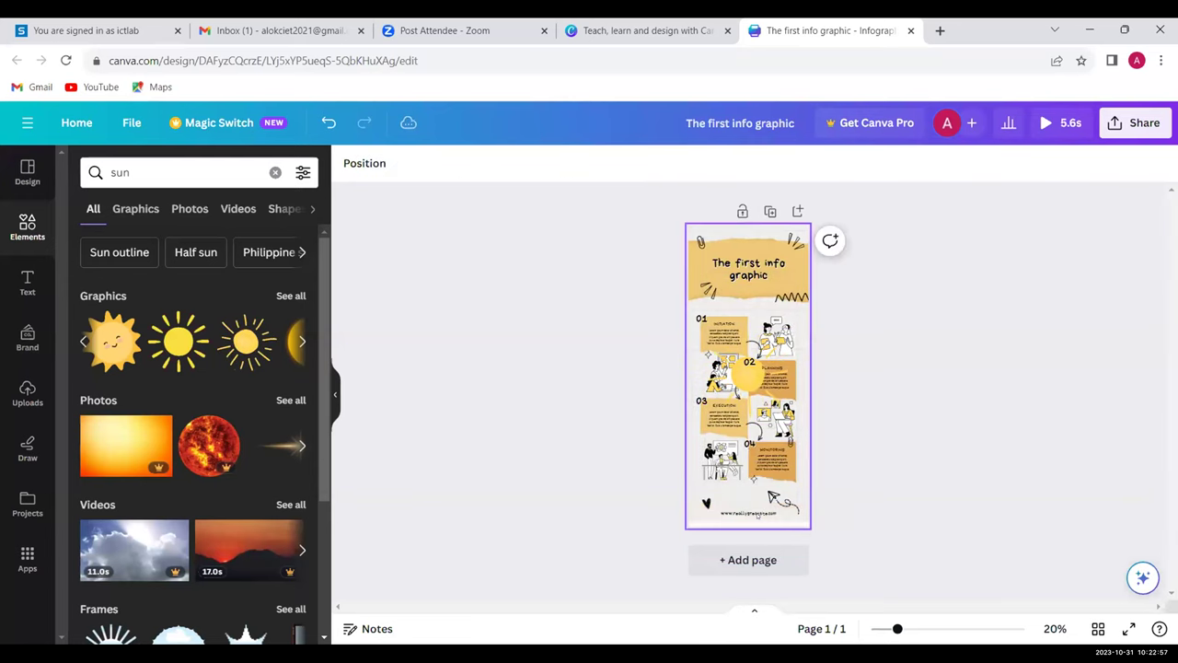
pyautogui.click(773, 466)
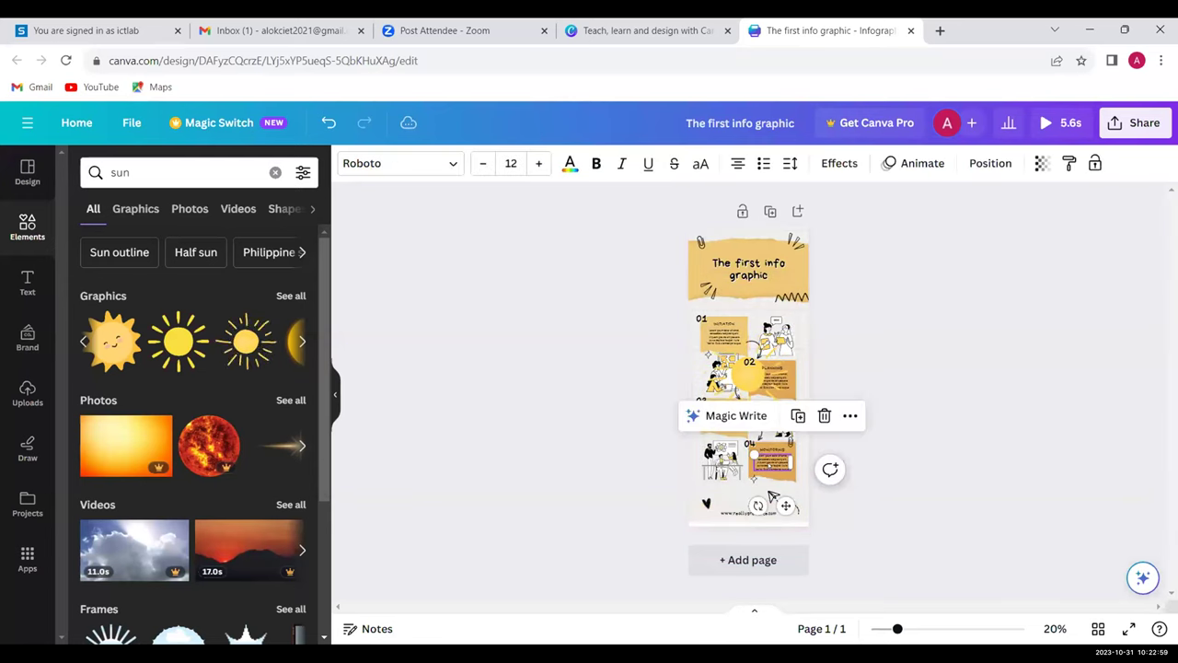
pyautogui.click(772, 478)
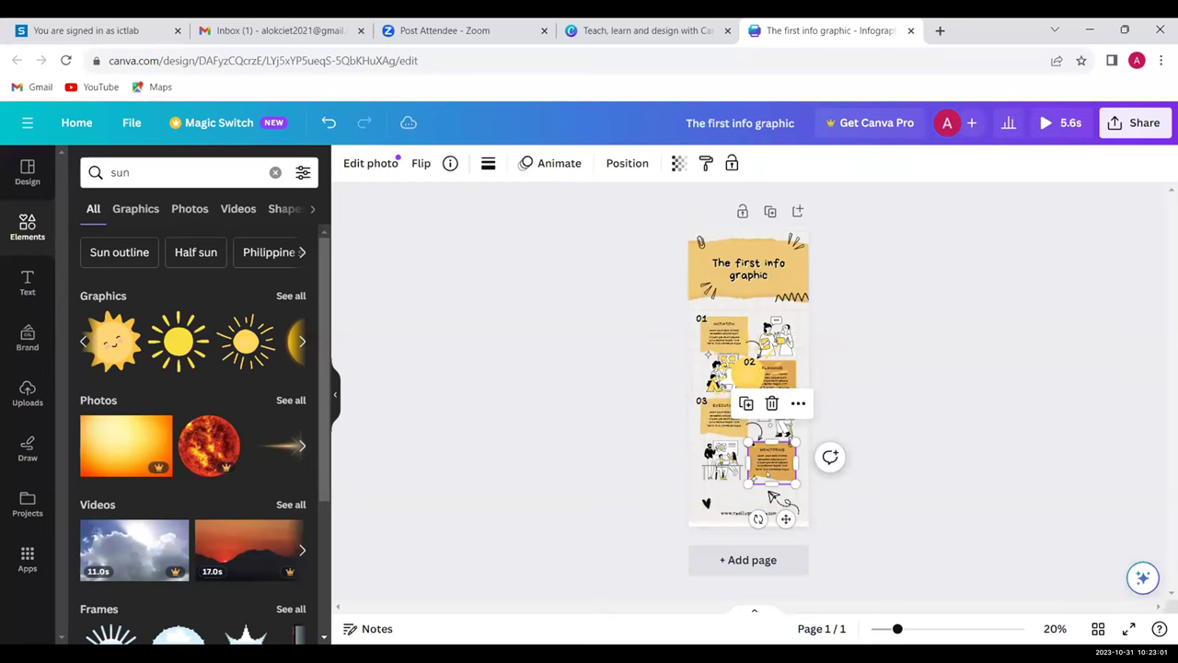
pyautogui.press('Escape')
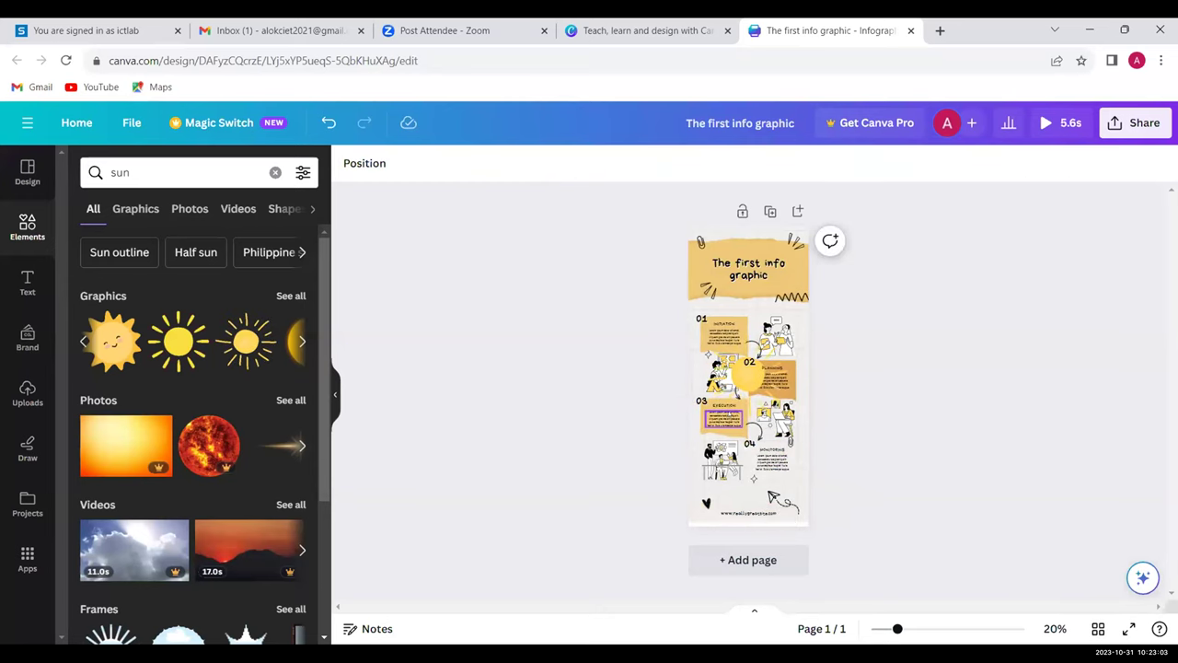
pyautogui.click(723, 419)
pyautogui.press('Escape')
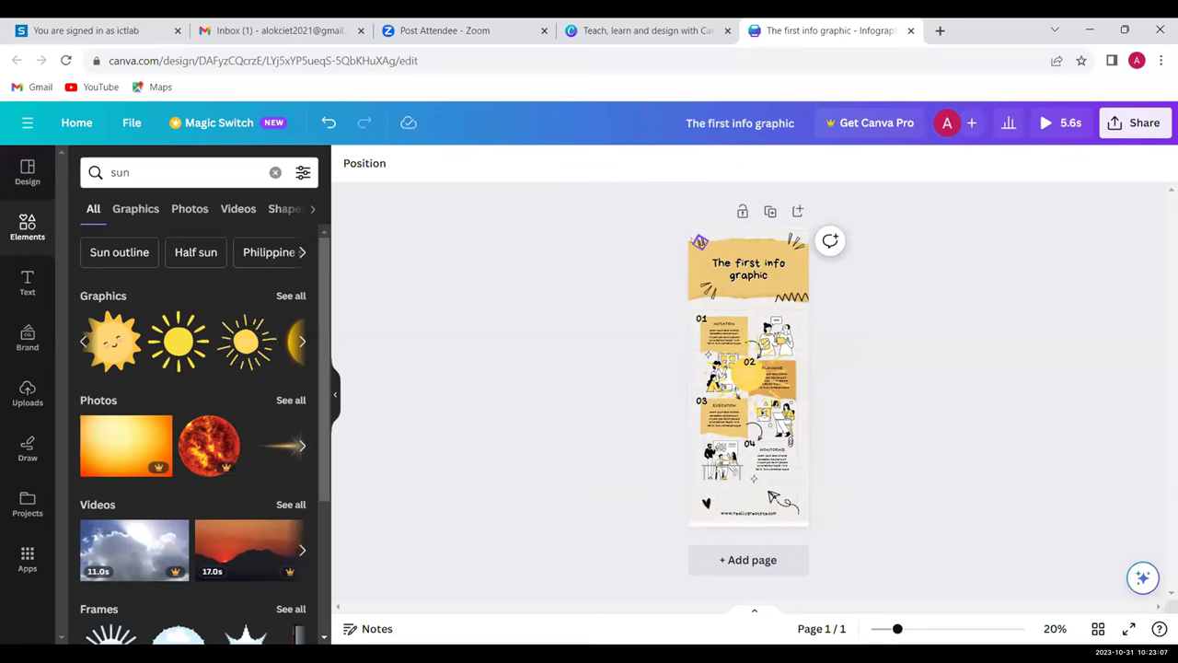
pyautogui.click(692, 241)
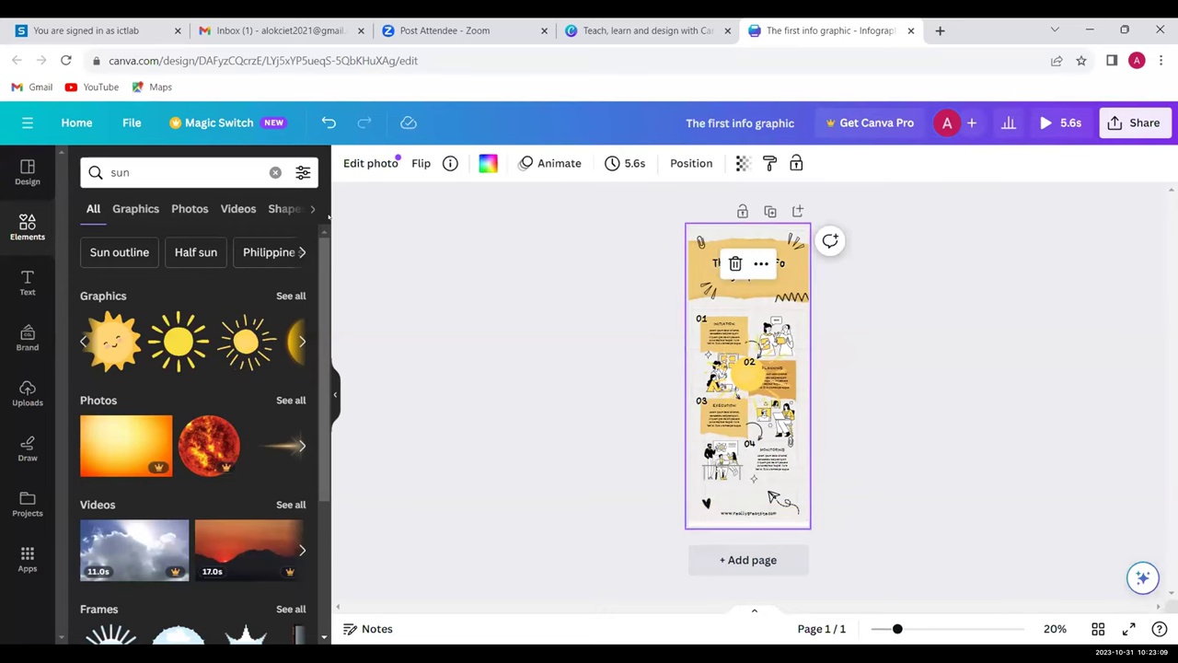
# - Replace the current page with the Beige Red Illustrated Ocean Swimming Rules Infographic from the similar template designs
pyautogui.click(28, 172)
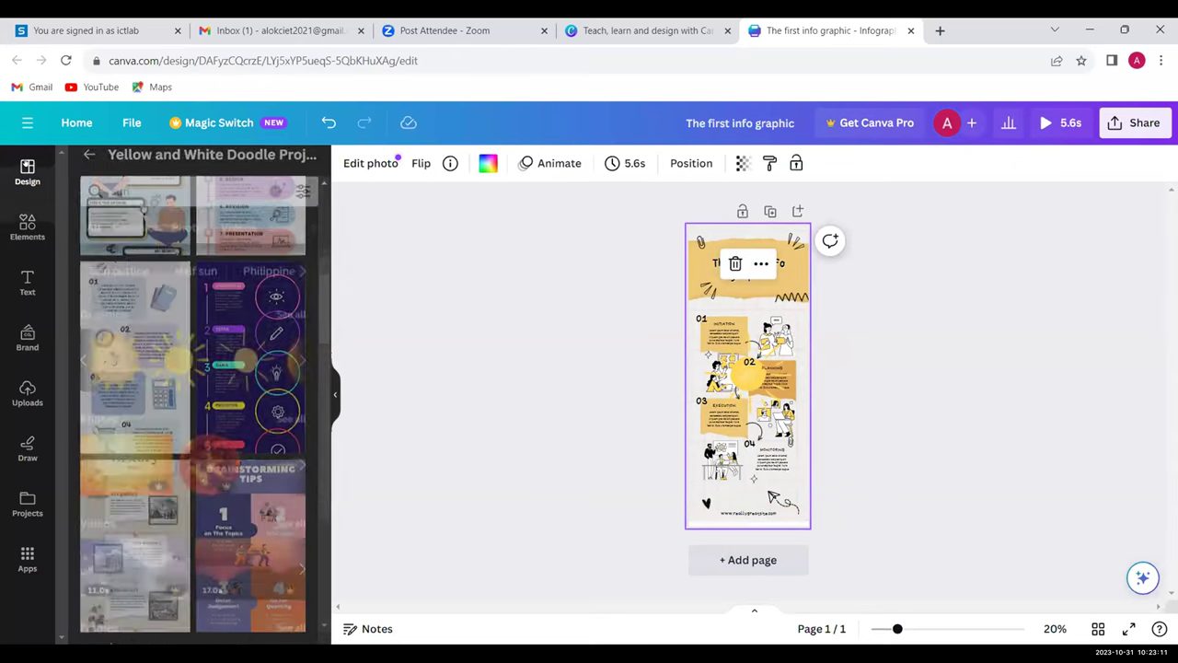
pyautogui.scroll(5, 319, 295)
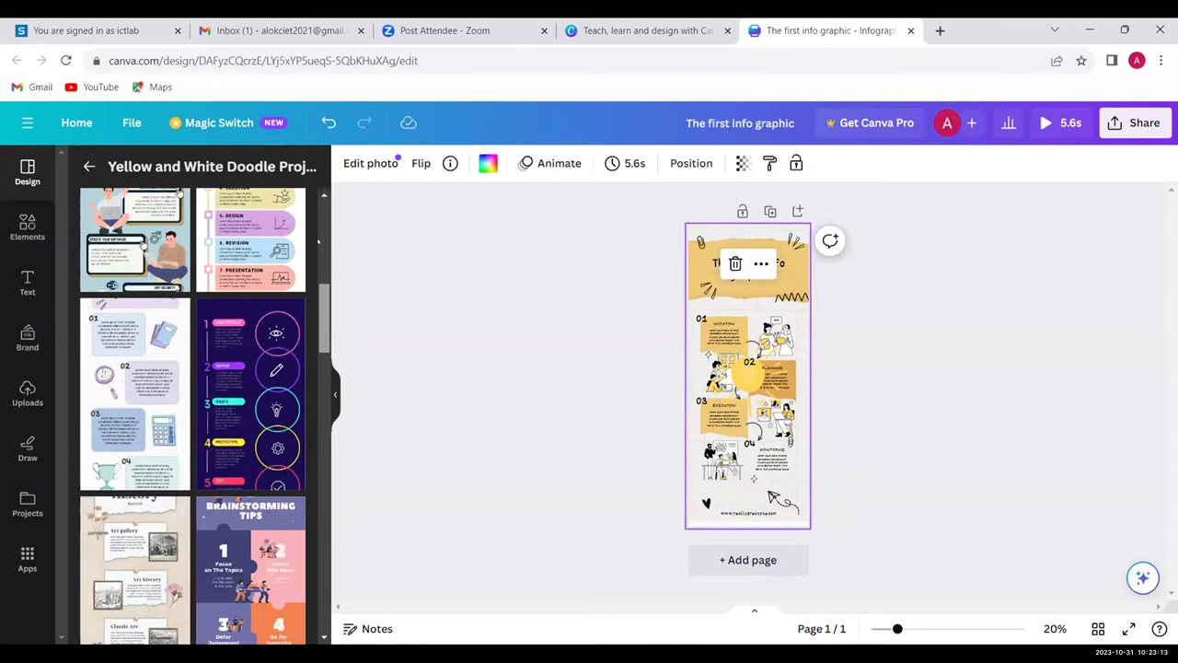
pyautogui.scroll(-2, 319, 230)
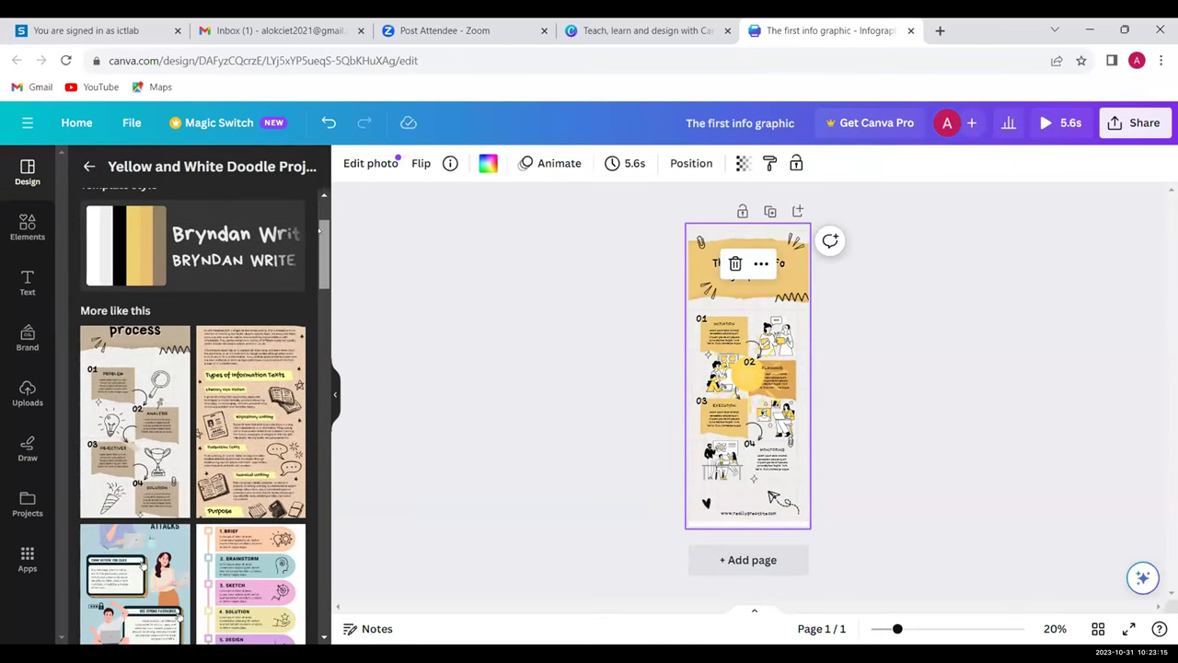
pyautogui.scroll(-2, 320, 237)
pyautogui.scroll(-1, 322, 246)
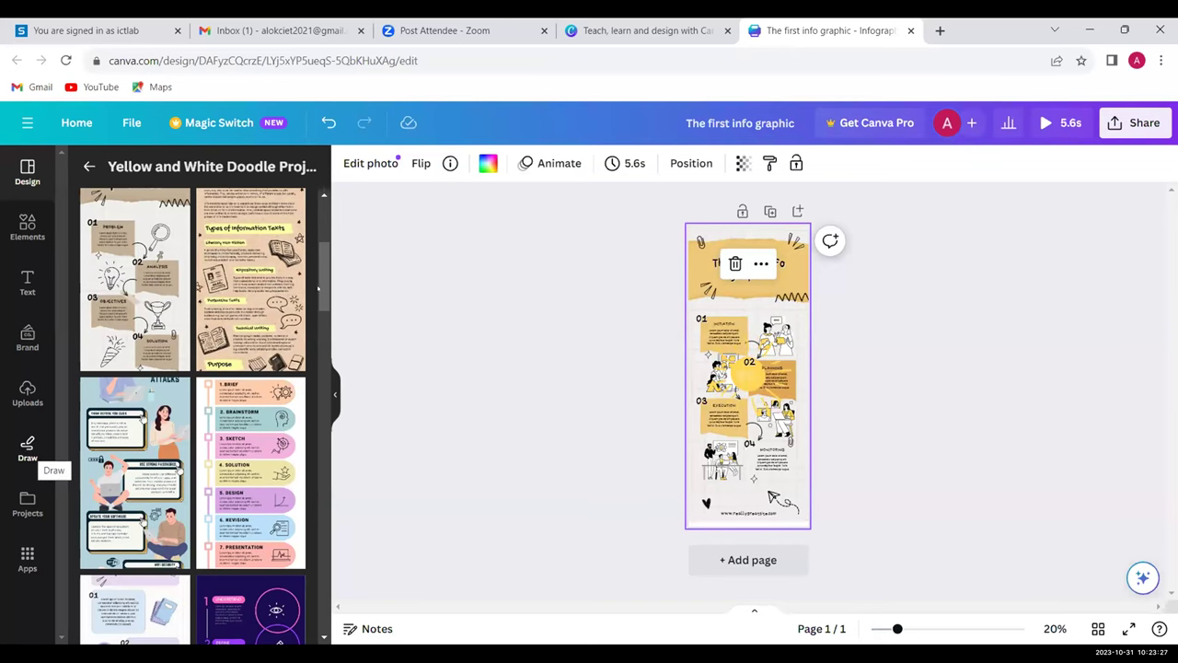
pyautogui.scroll(3, 318, 190)
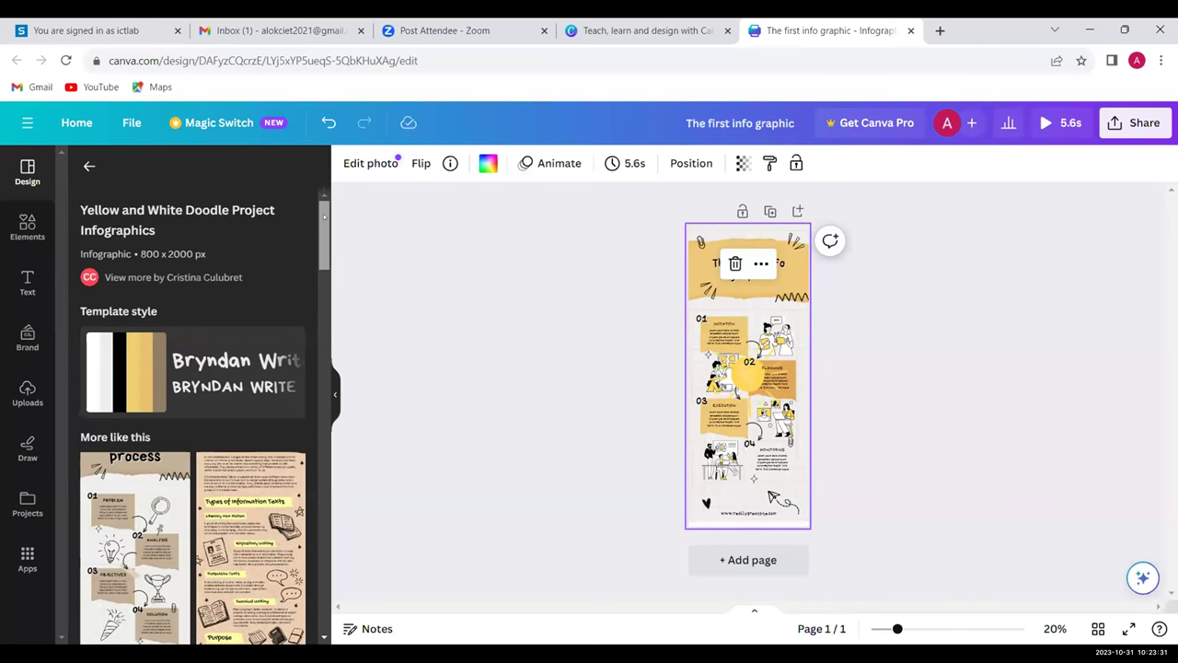
pyautogui.scroll(-1, 204, 414)
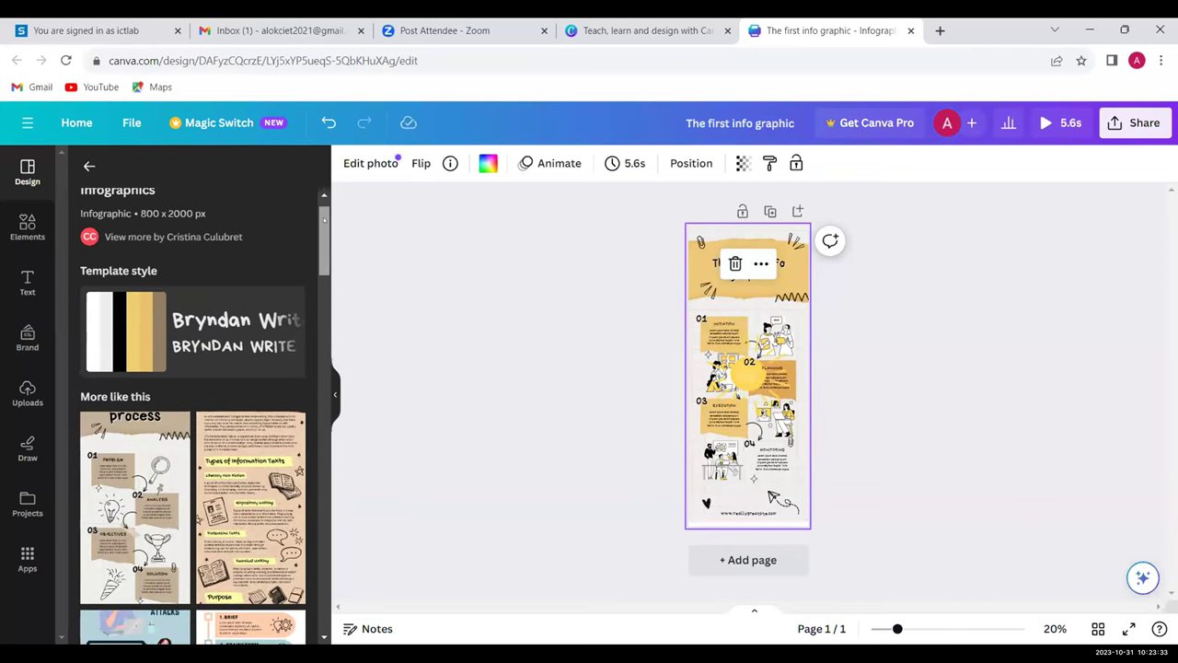
pyautogui.scroll(-1, 204, 414)
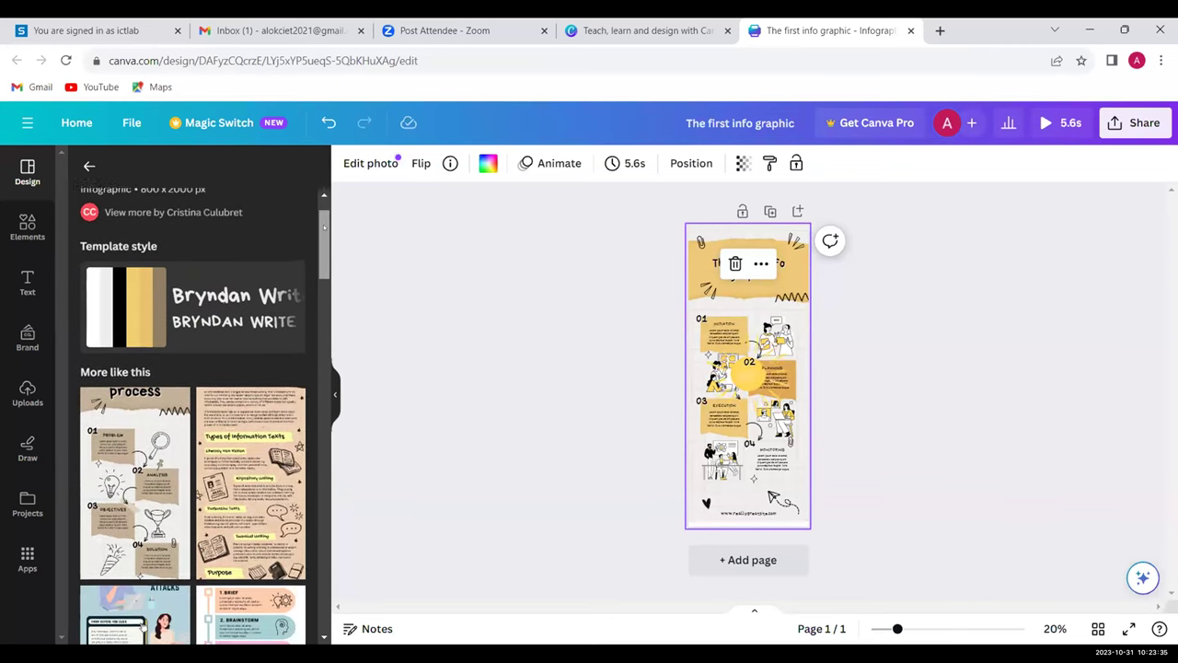
pyautogui.moveTo(324, 228); pyautogui.dragTo(318, 526)
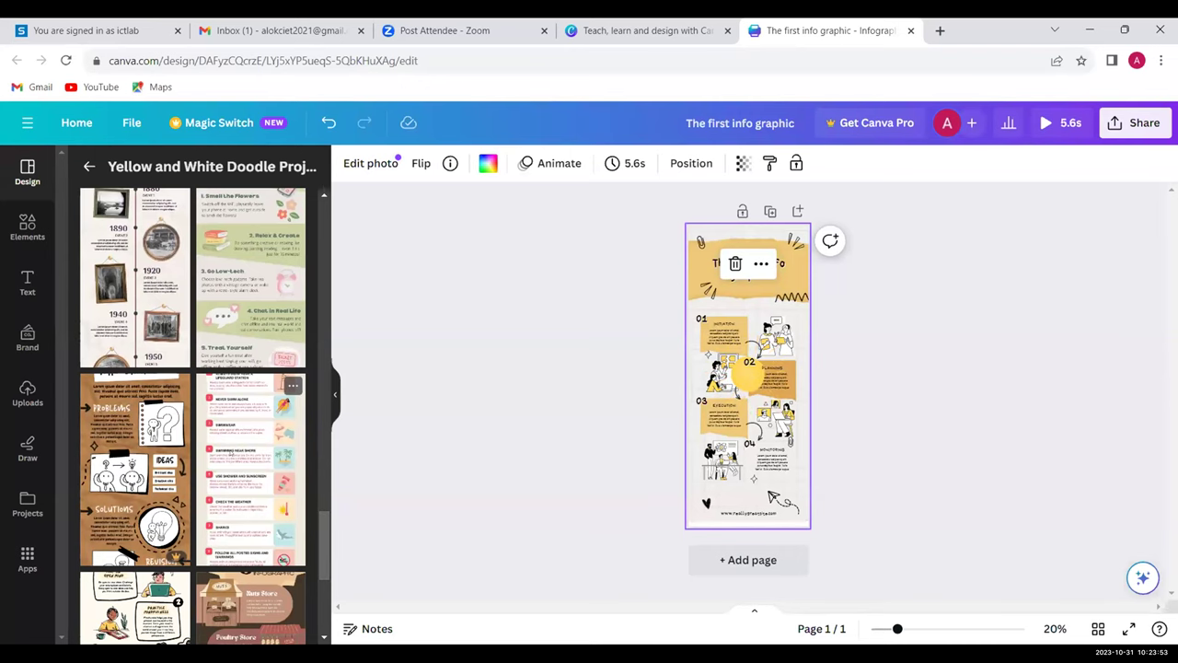
pyautogui.click(230, 454)
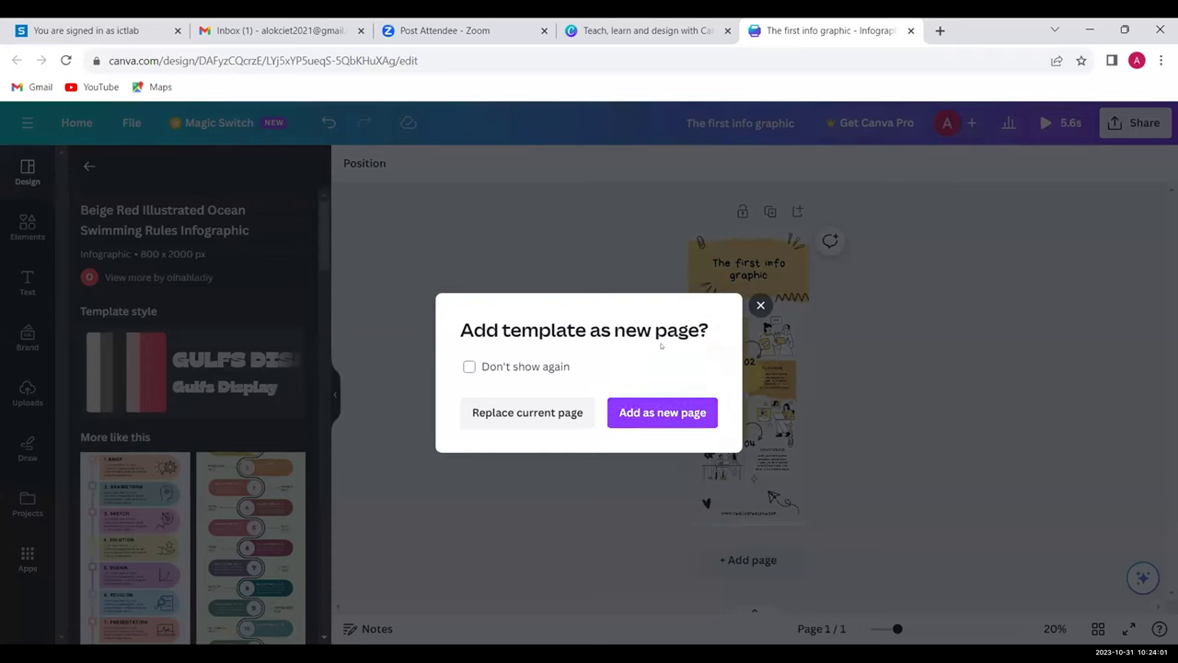
pyautogui.click(508, 416)
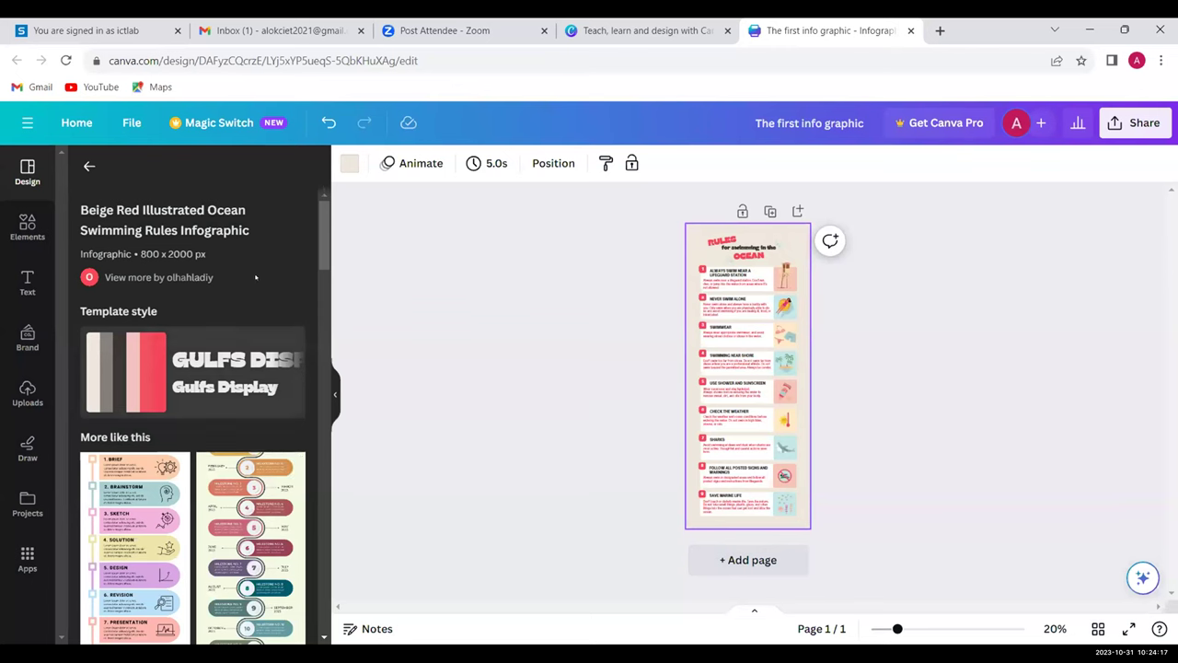
# - Add a new blank page below the ocean swimming rules infographic
pyautogui.scroll(-1, 322, 265)
pyautogui.moveTo(324, 236); pyautogui.dragTo(309, 170)
pyautogui.click(897, 525)
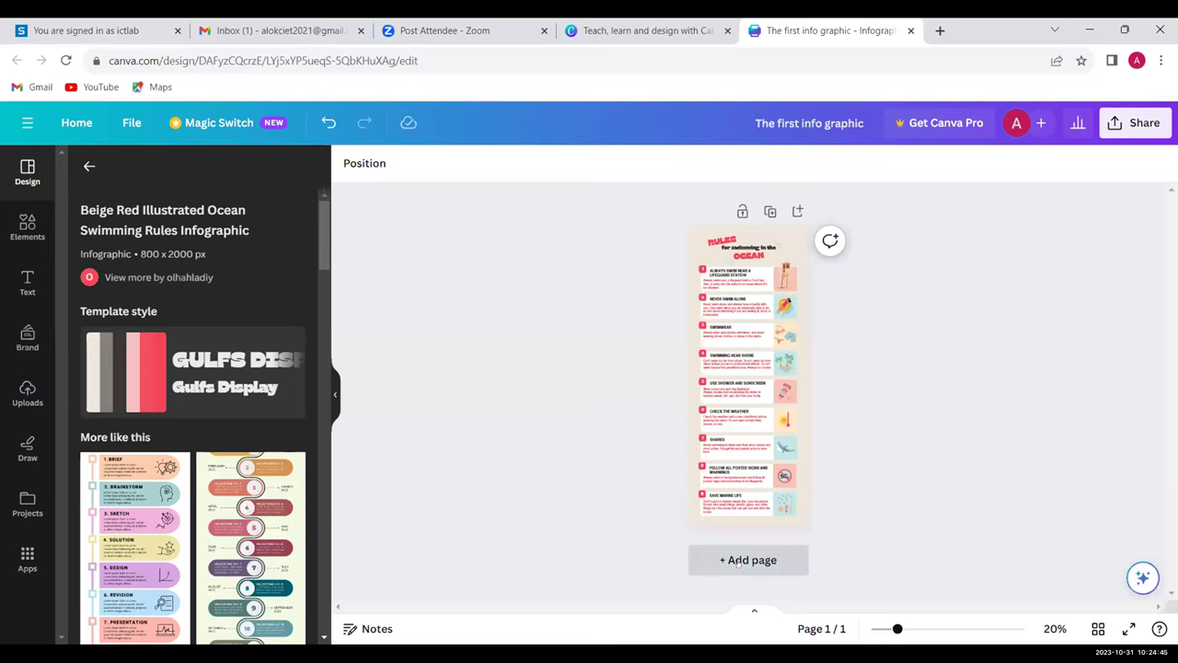
pyautogui.click(740, 561)
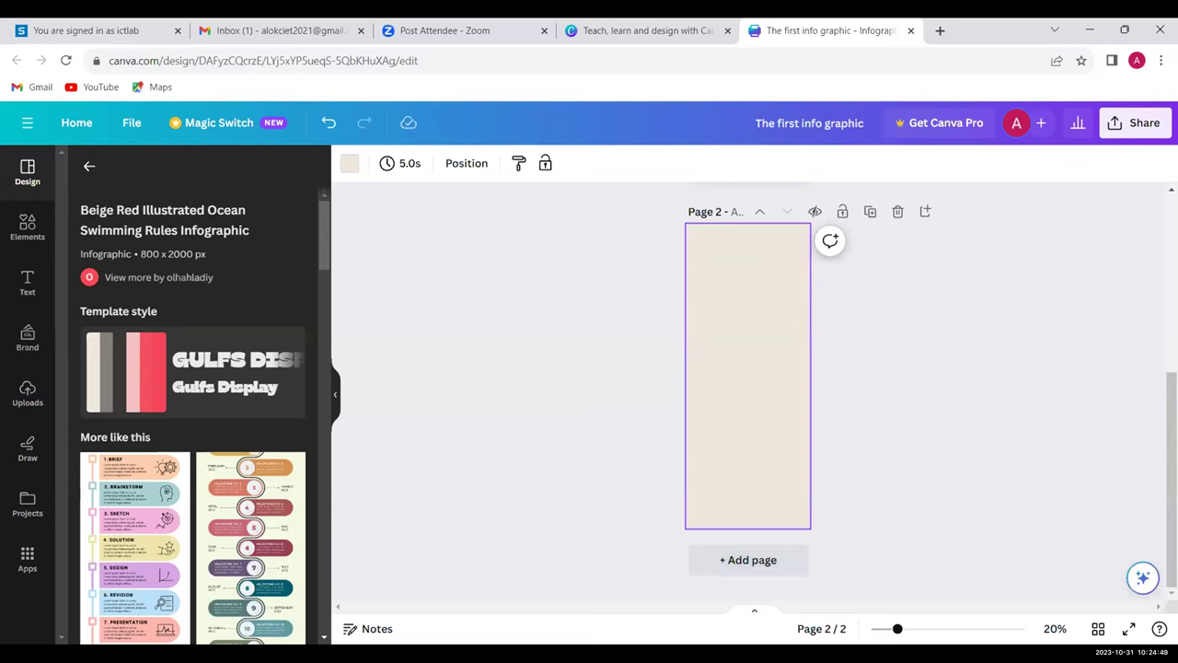
pyautogui.scroll(2, 710, 451)
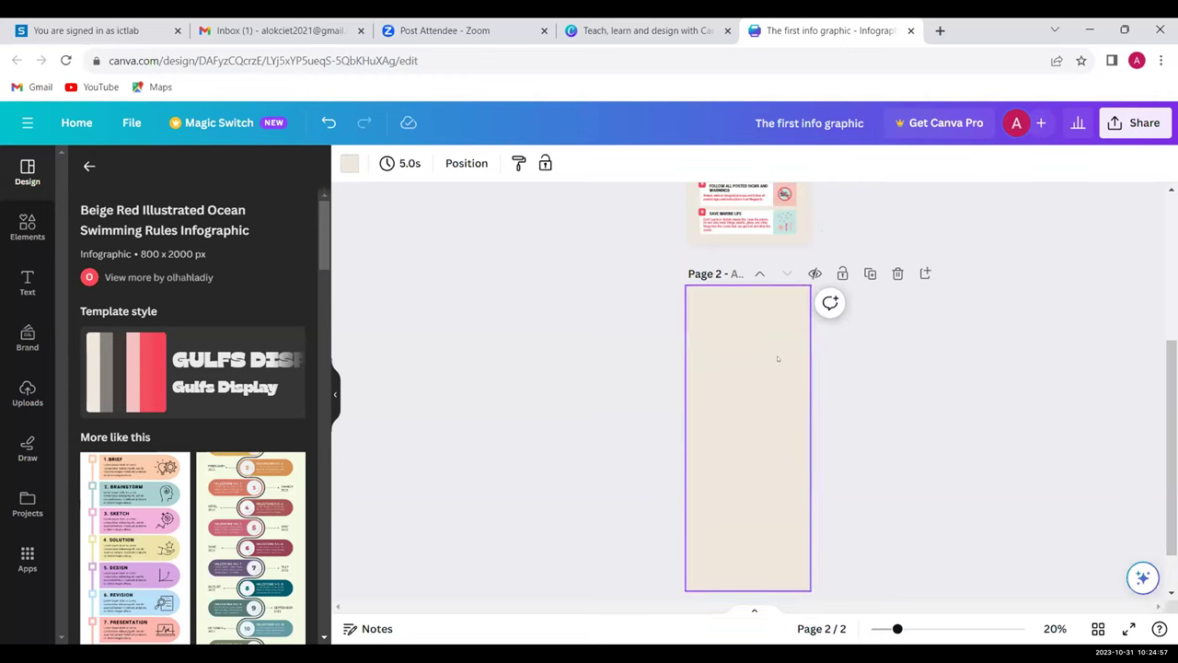
# - Change the background of the ocean swimming rules page to the light teal document color
pyautogui.scroll(3, 748, 387)
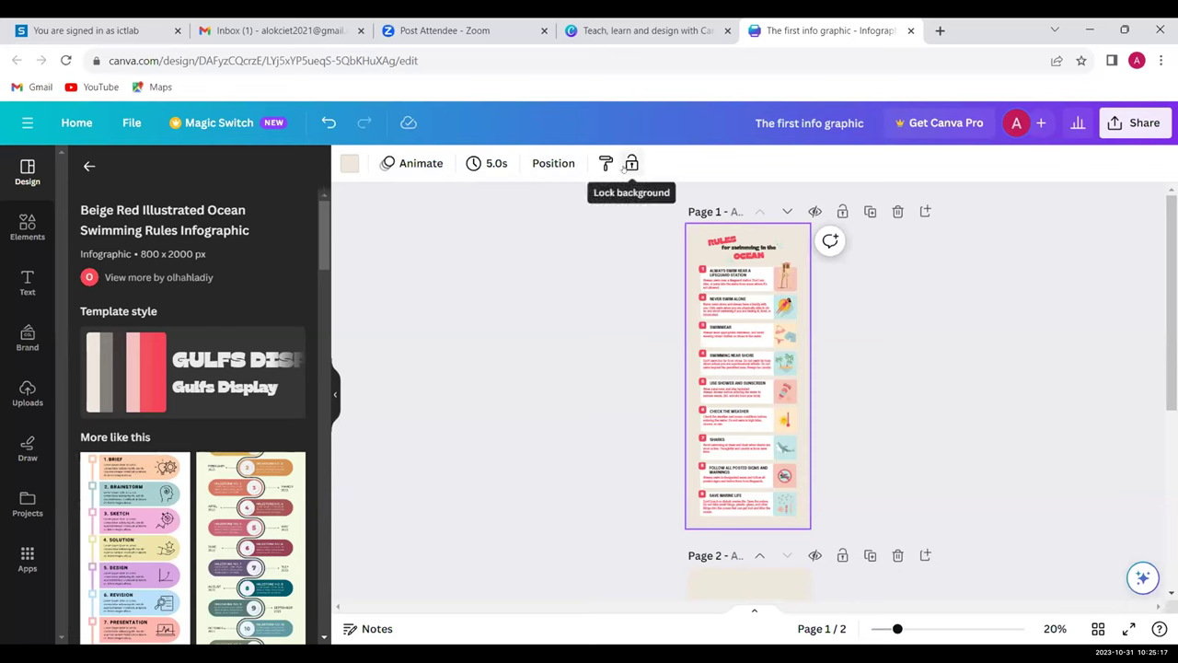
pyautogui.click(349, 162)
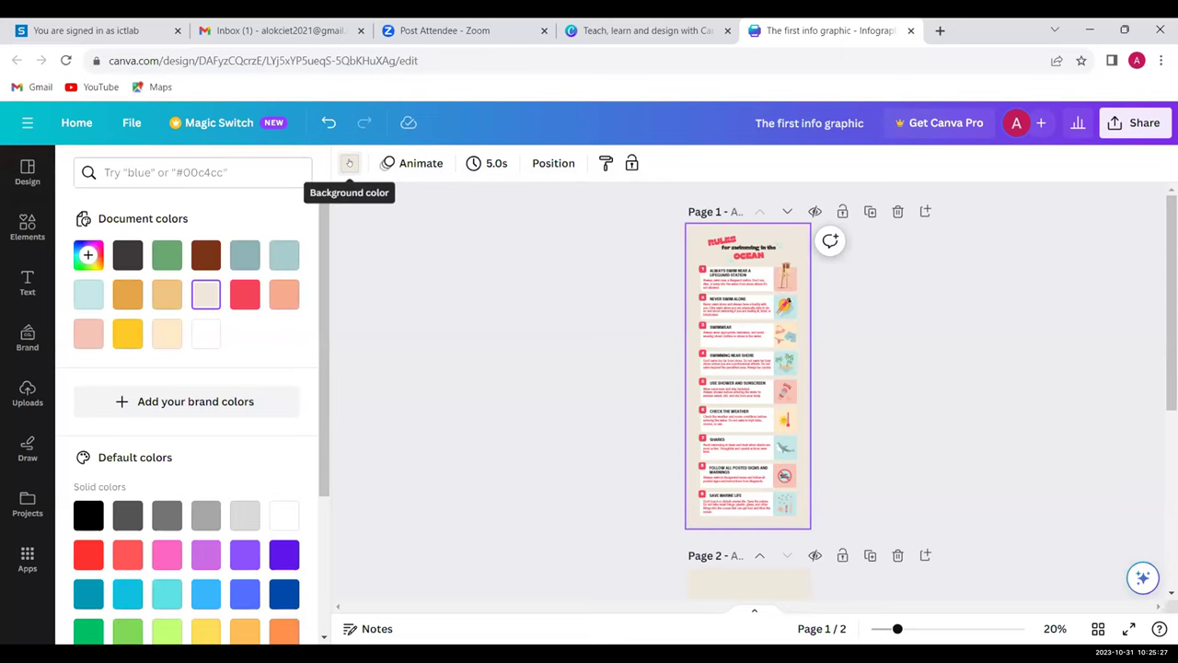
pyautogui.click(283, 255)
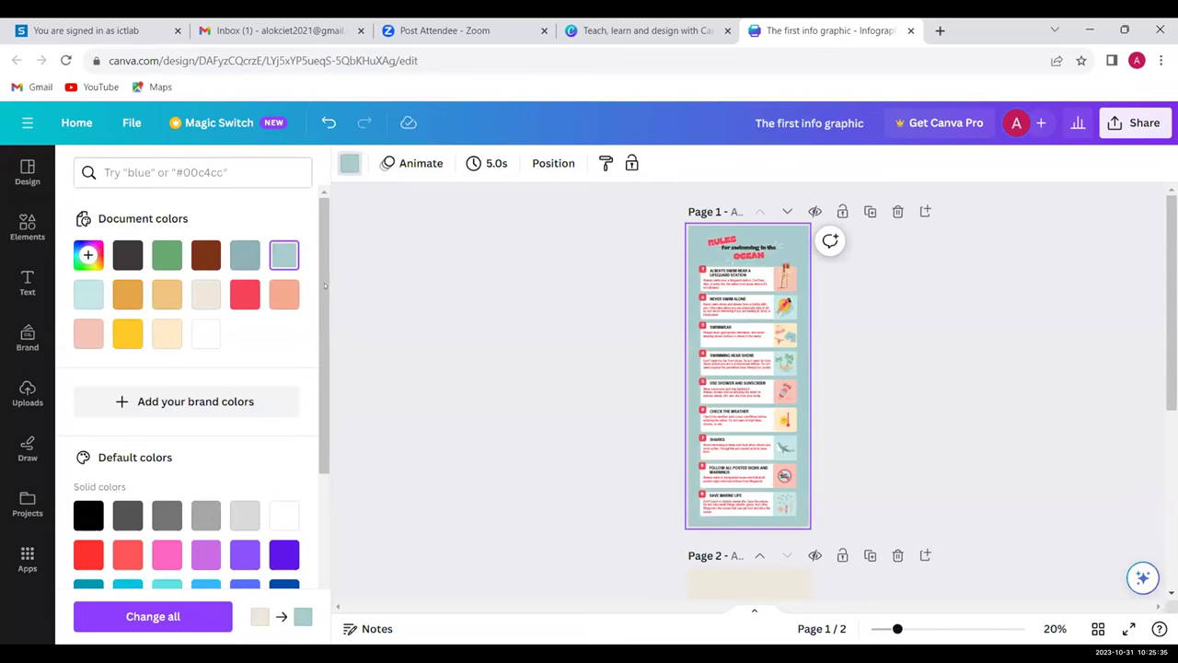
pyautogui.moveTo(324, 287); pyautogui.dragTo(324, 336)
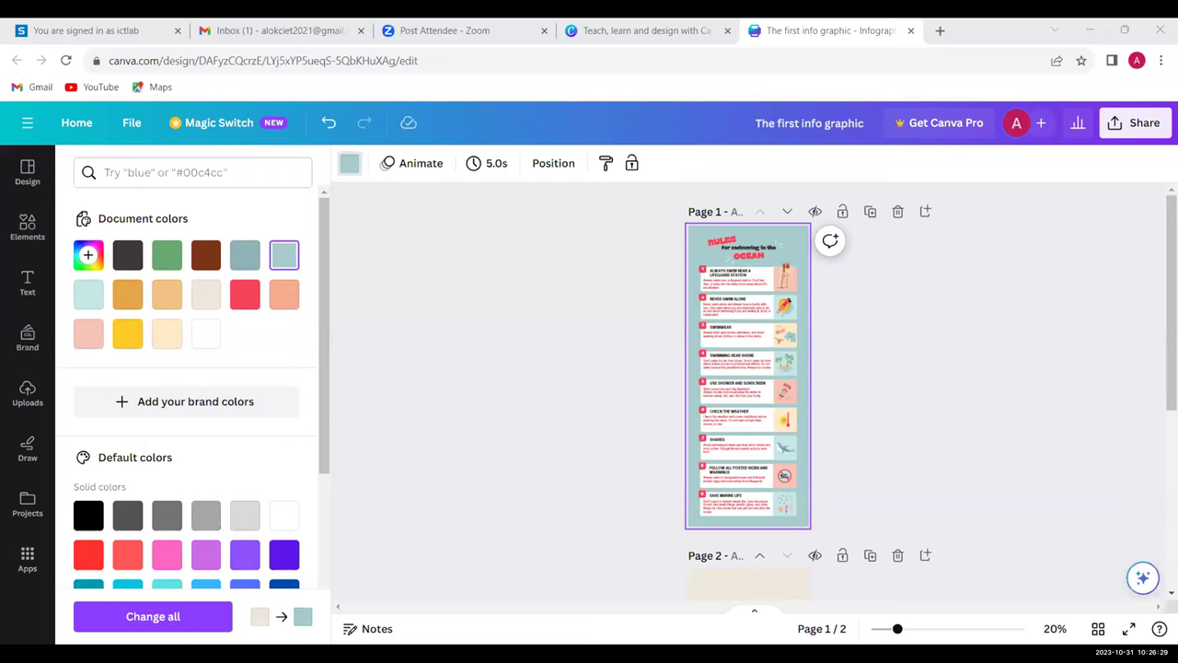
pyautogui.scroll(-2, 748, 369)
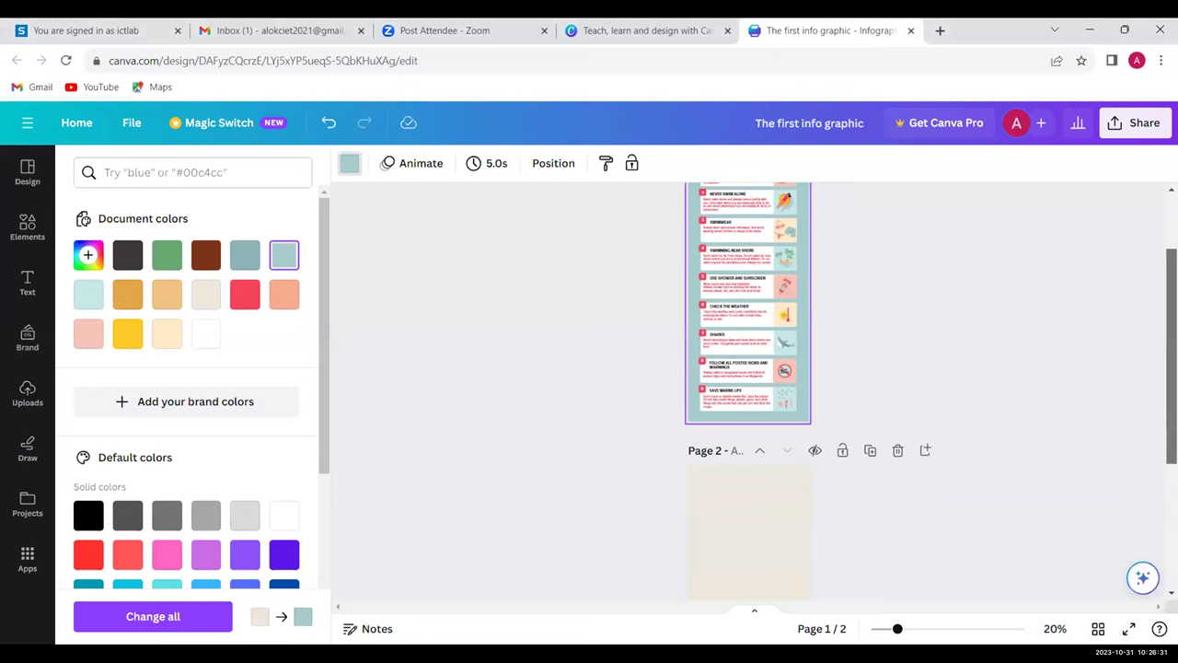
pyautogui.scroll(5, 747, 369)
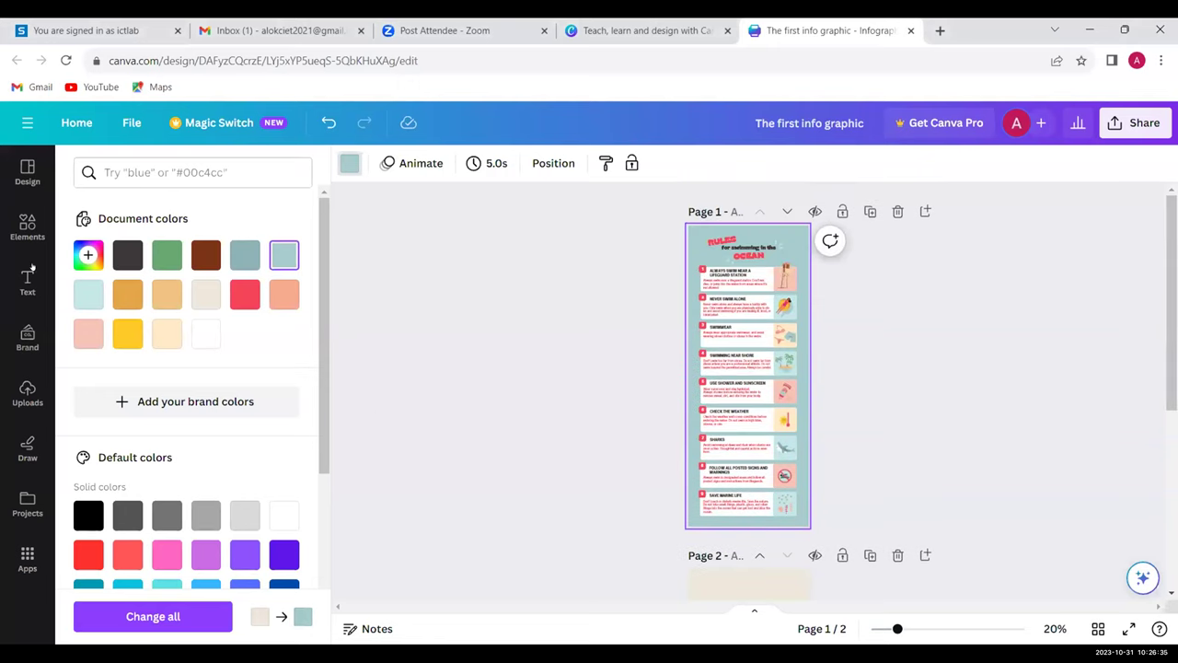
pyautogui.click(9, 220)
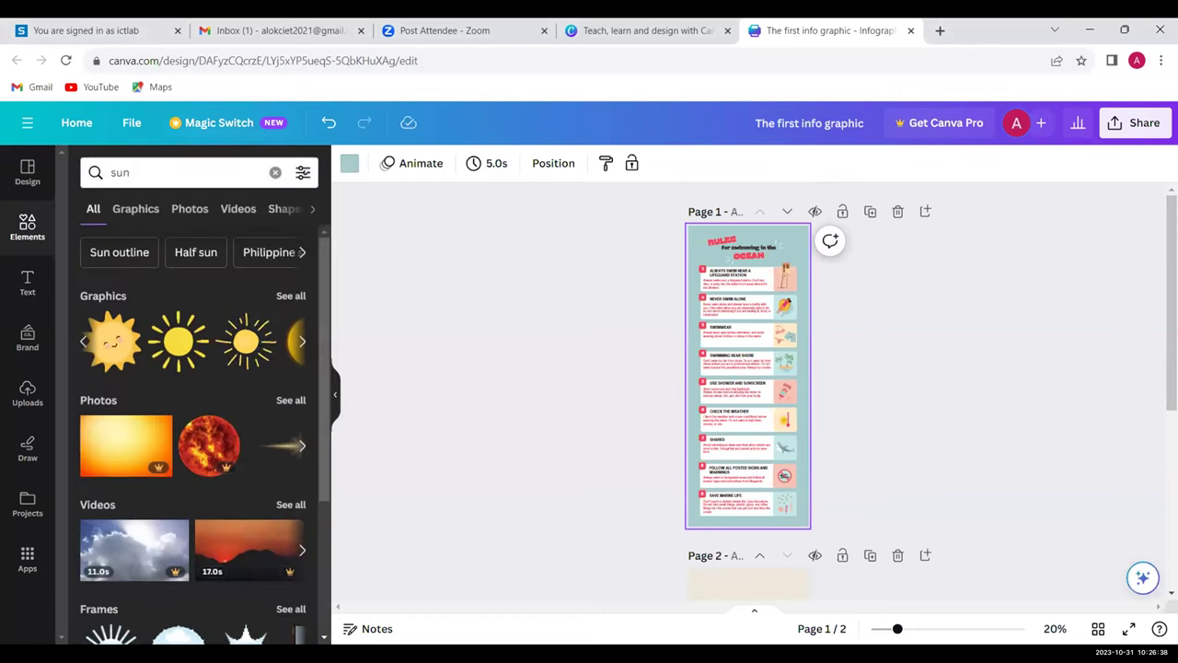
pyautogui.click(27, 295)
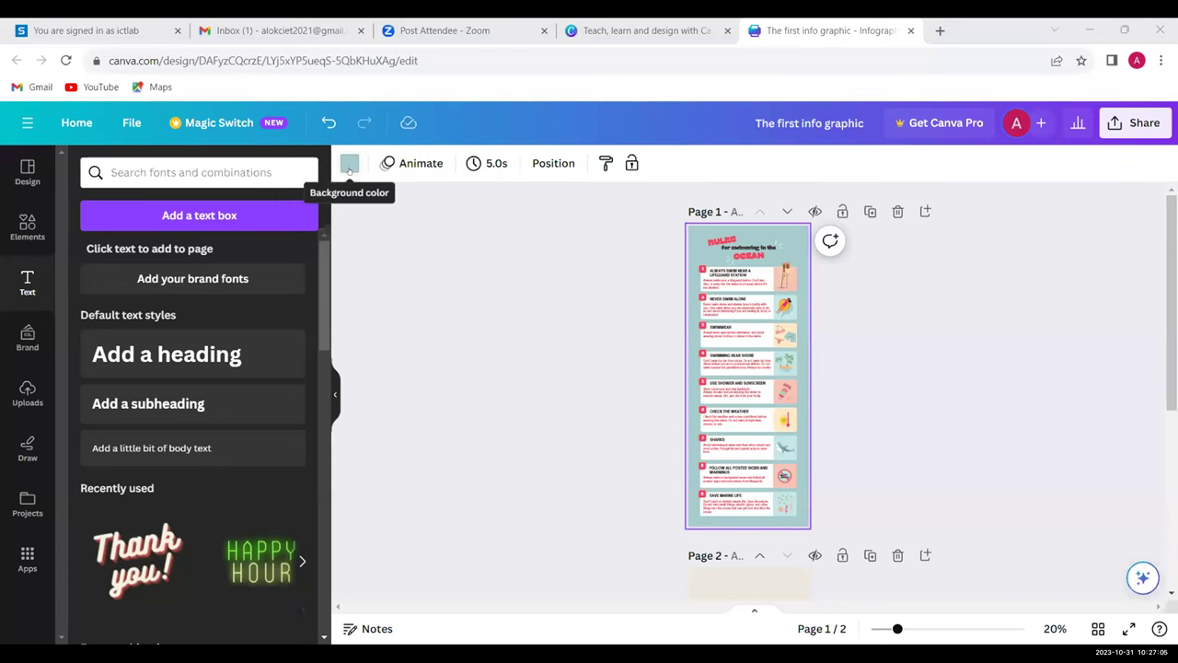
pyautogui.click(349, 165)
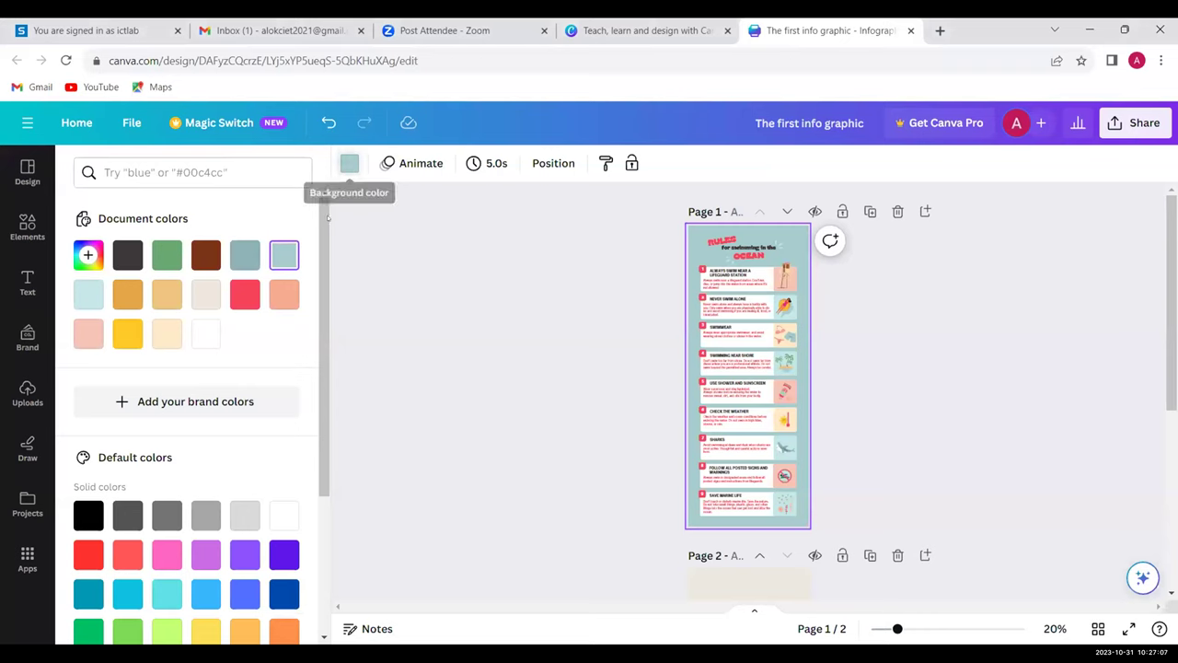
pyautogui.scroll(-3, 318, 322)
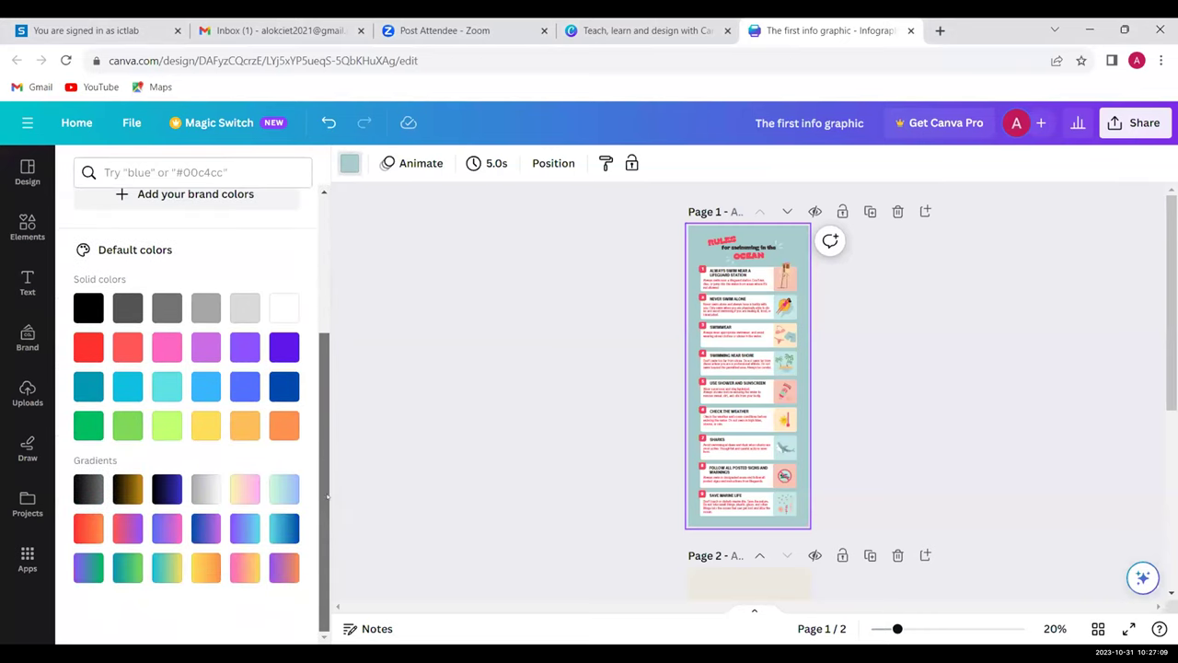
pyautogui.scroll(3, 319, 324)
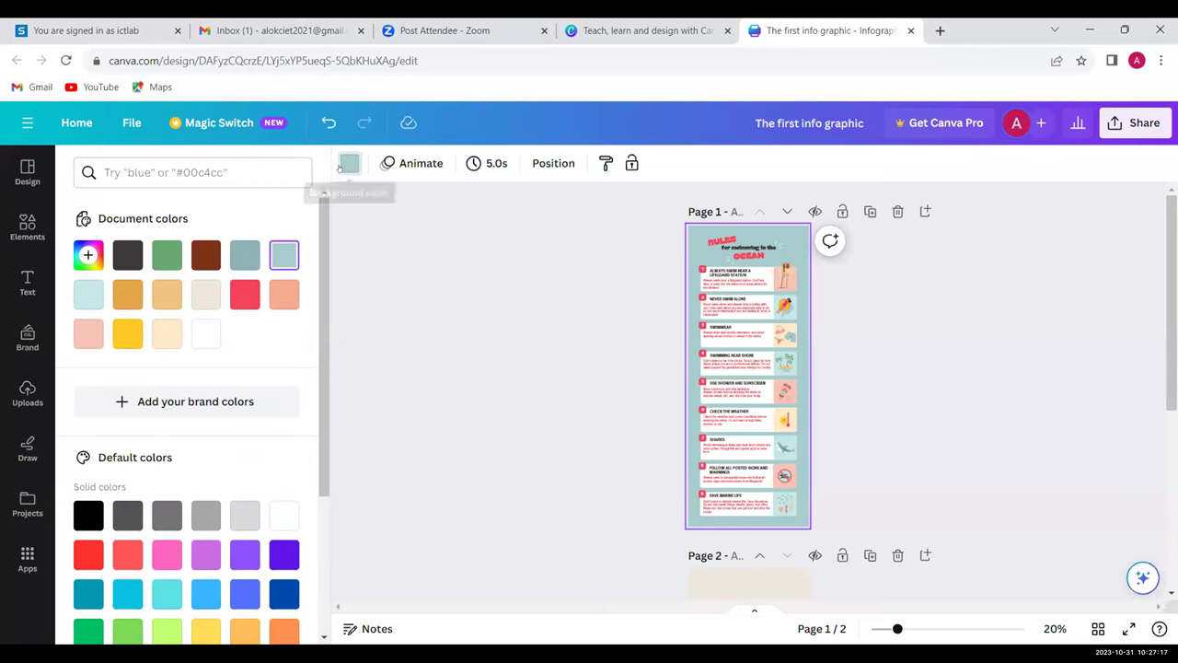
# - Add a default heading text box to the ocean swimming rules page
pyautogui.click(28, 284)
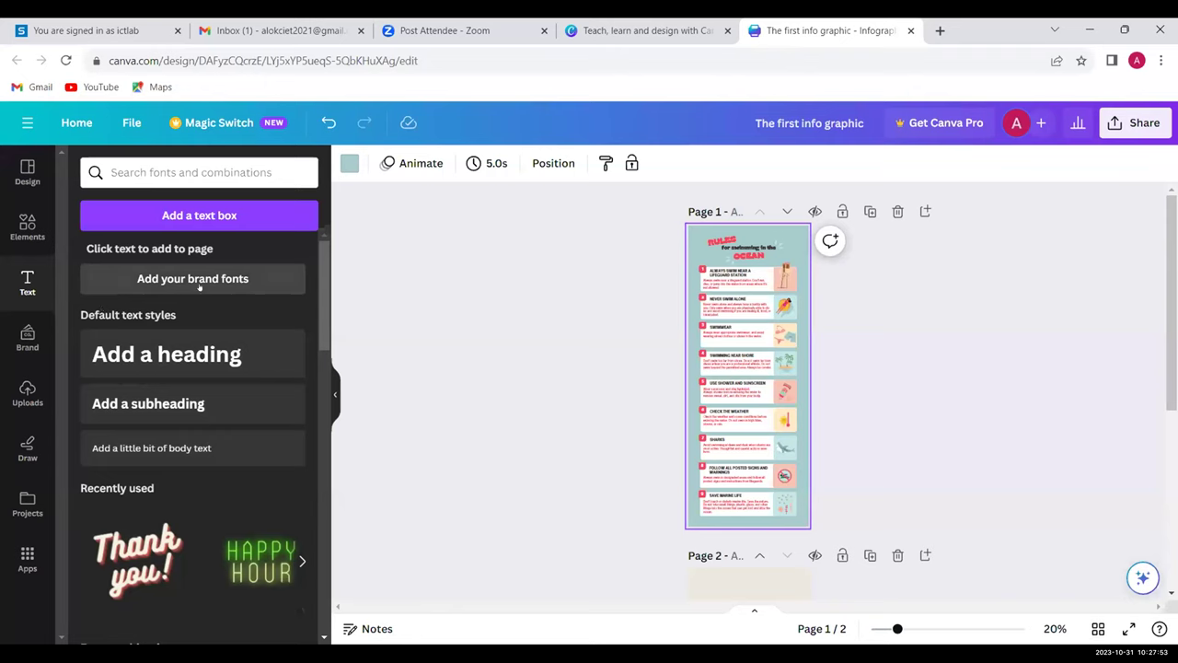
pyautogui.click(210, 348)
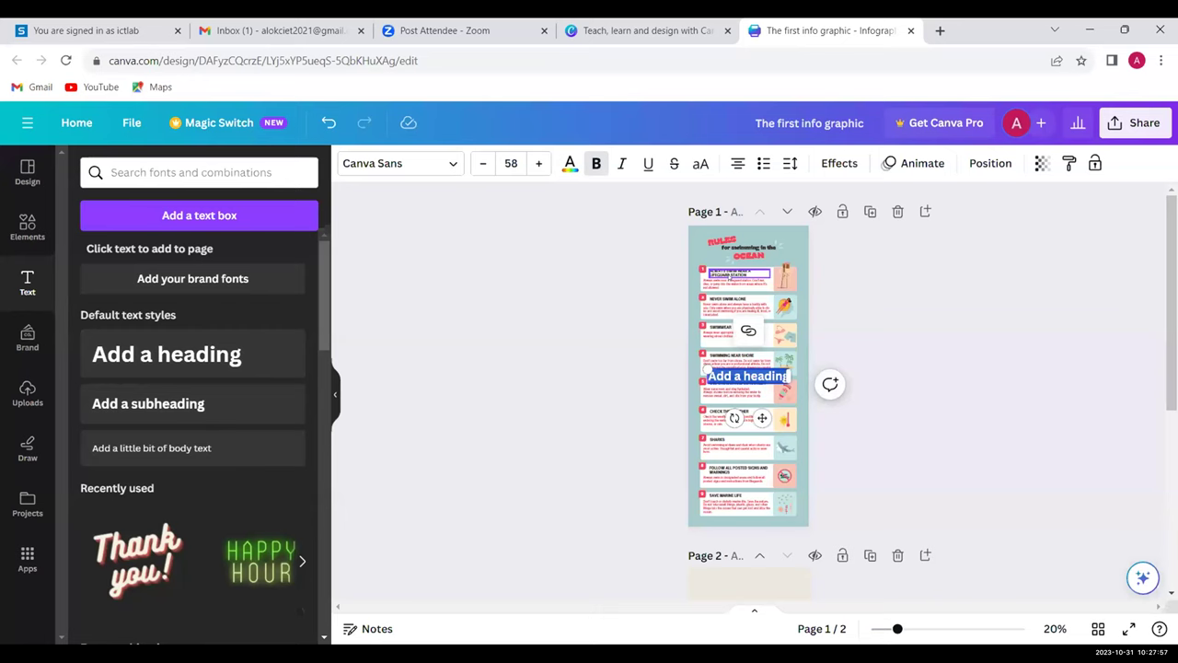
# - Clear the first rule's title text and delete the white box behind the Swimwear rule
pyautogui.click(736, 274)
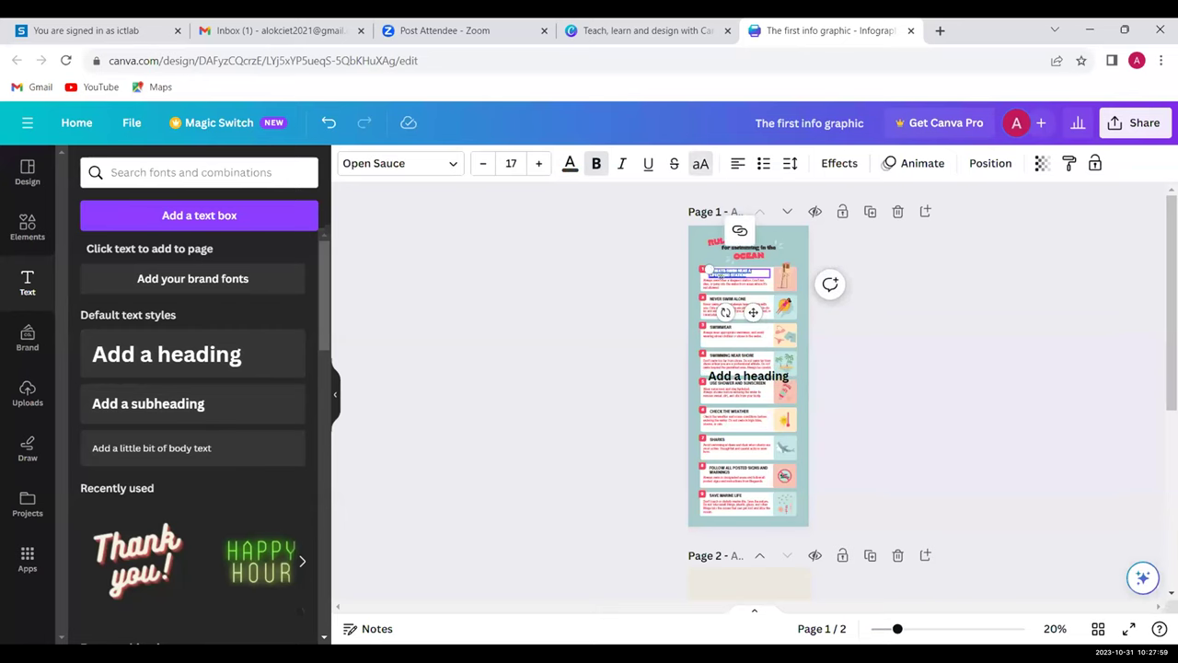
pyautogui.press('BackSpace')
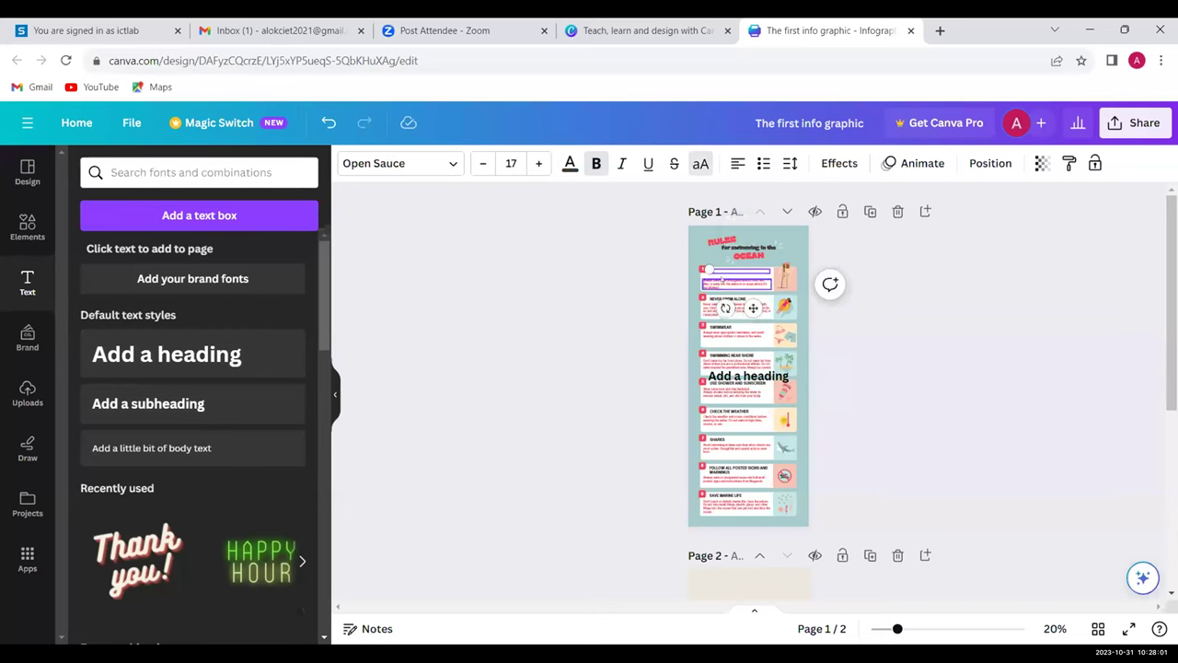
pyautogui.click(721, 280)
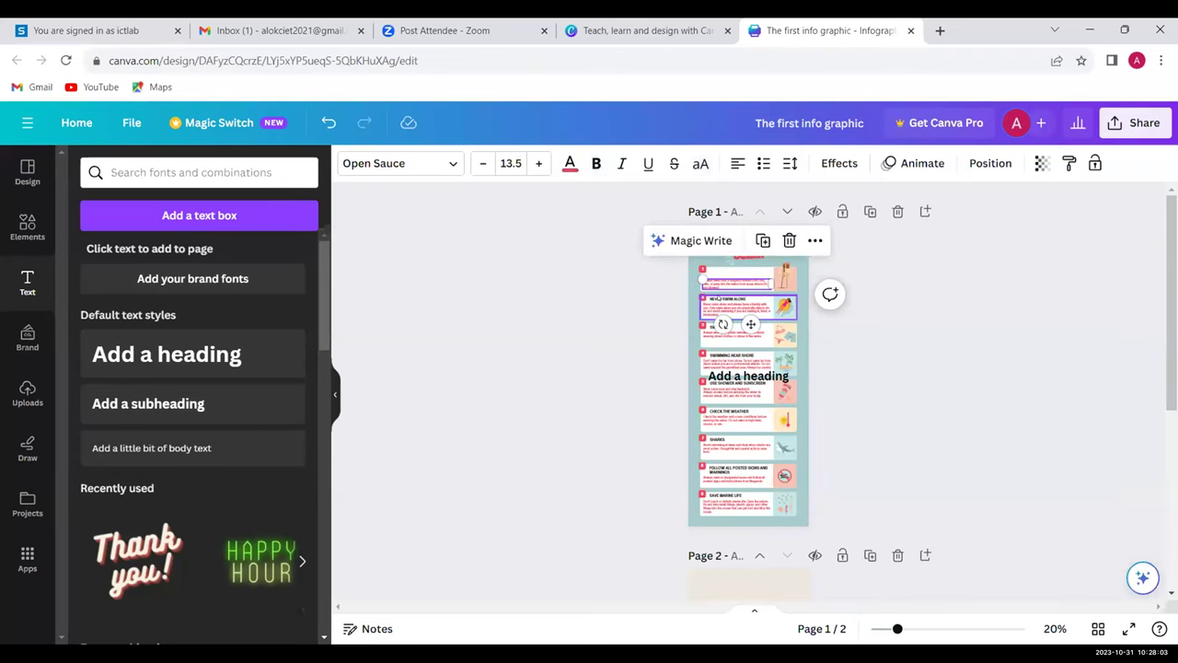
pyautogui.click(716, 329)
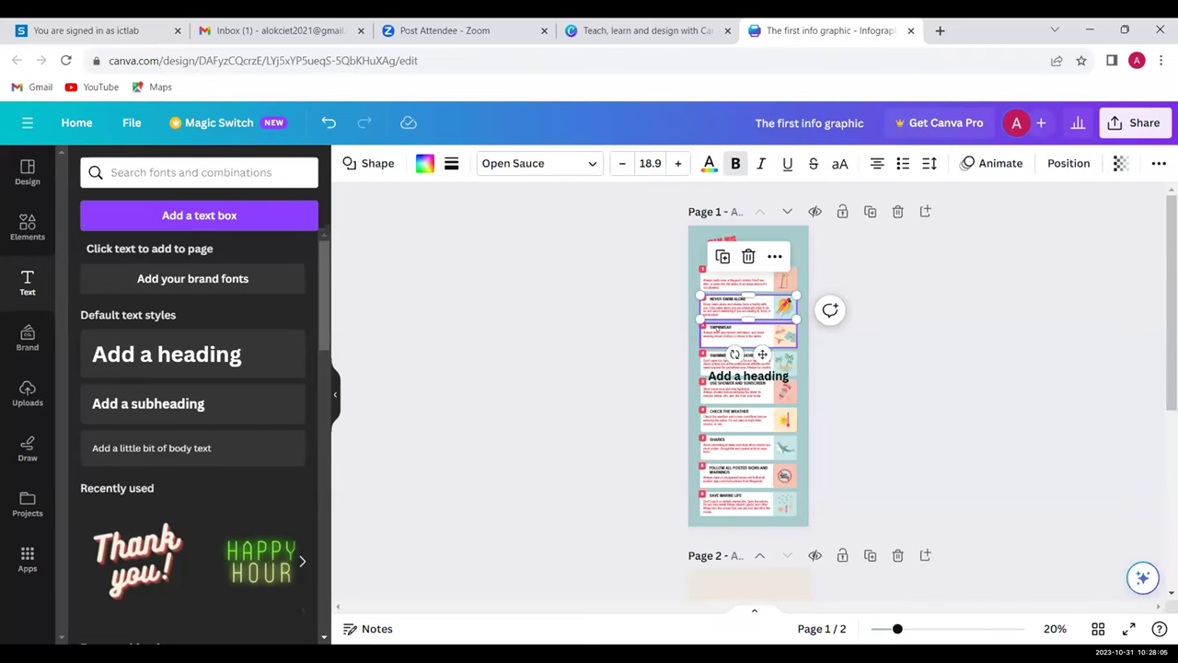
pyautogui.press('Escape')
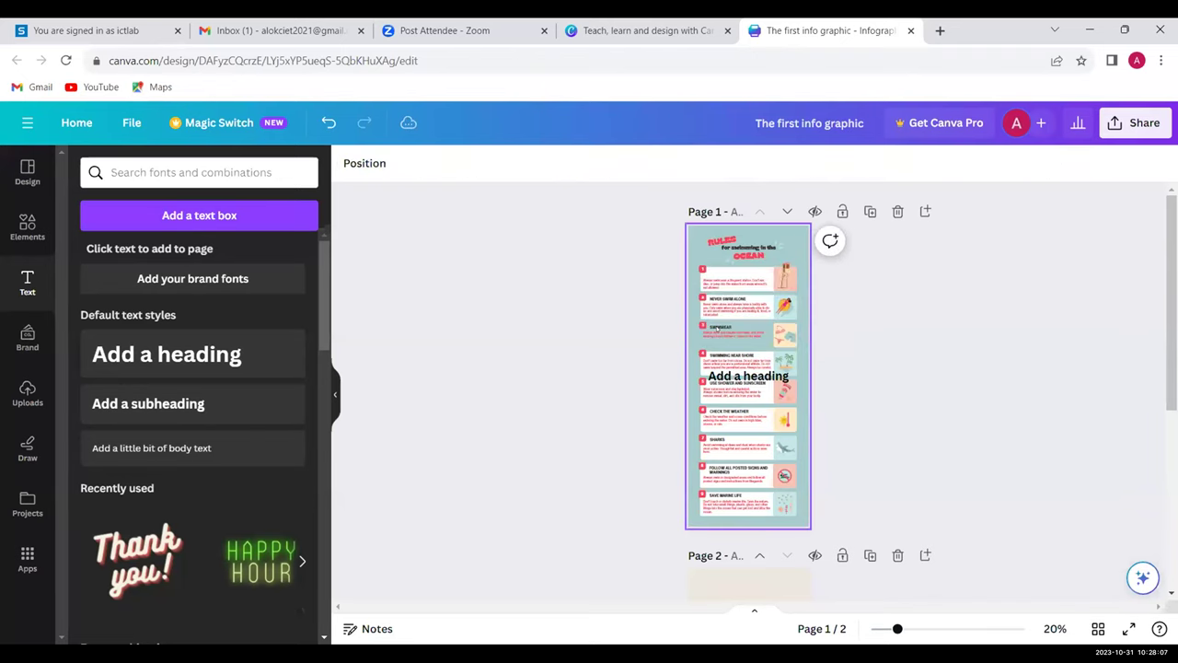
# - Delete the Never Swim Alone description and the white boxes behind the first two rules
pyautogui.click(736, 310)
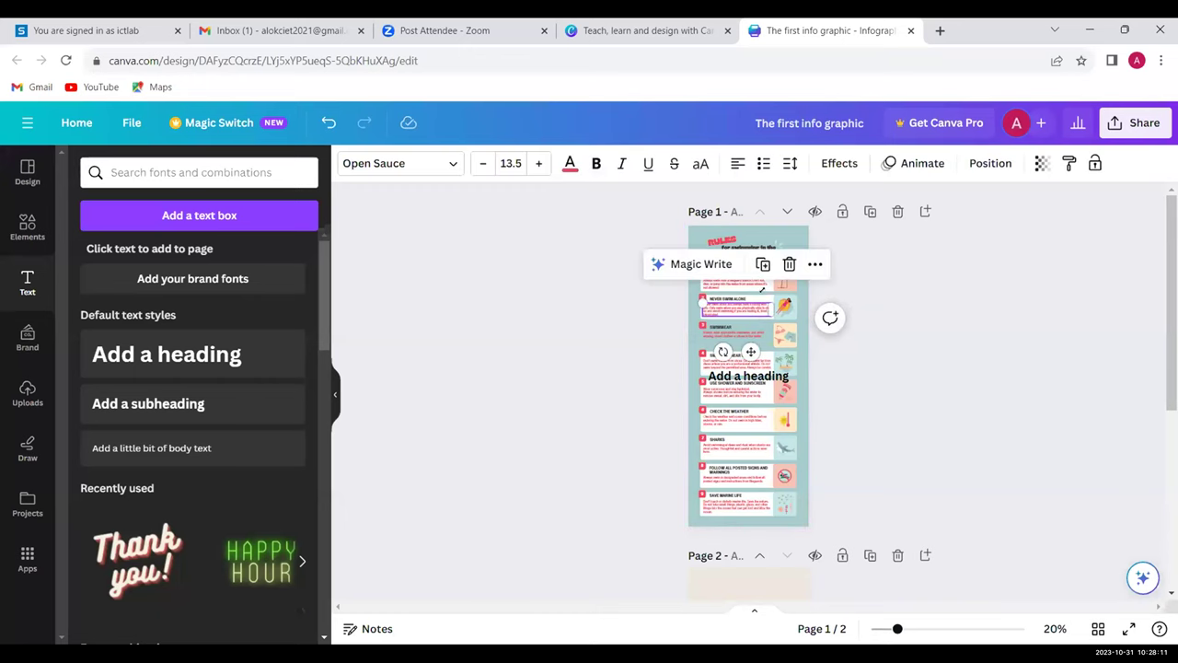
pyautogui.press('Delete')
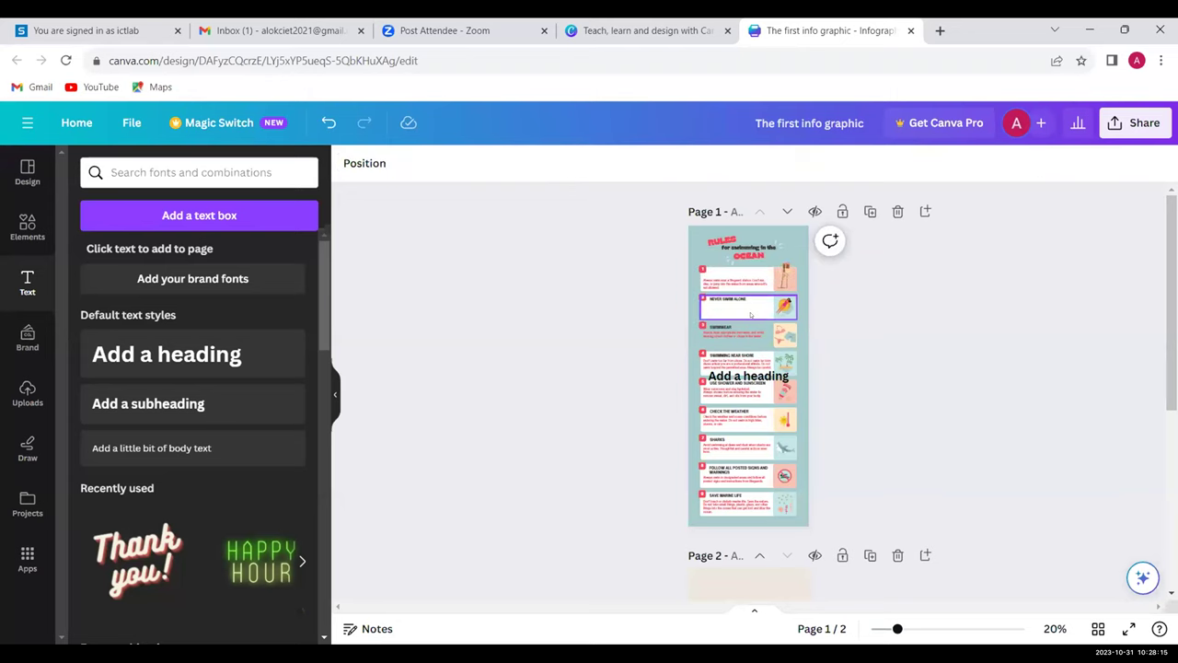
pyautogui.click(750, 316)
pyautogui.press('Delete')
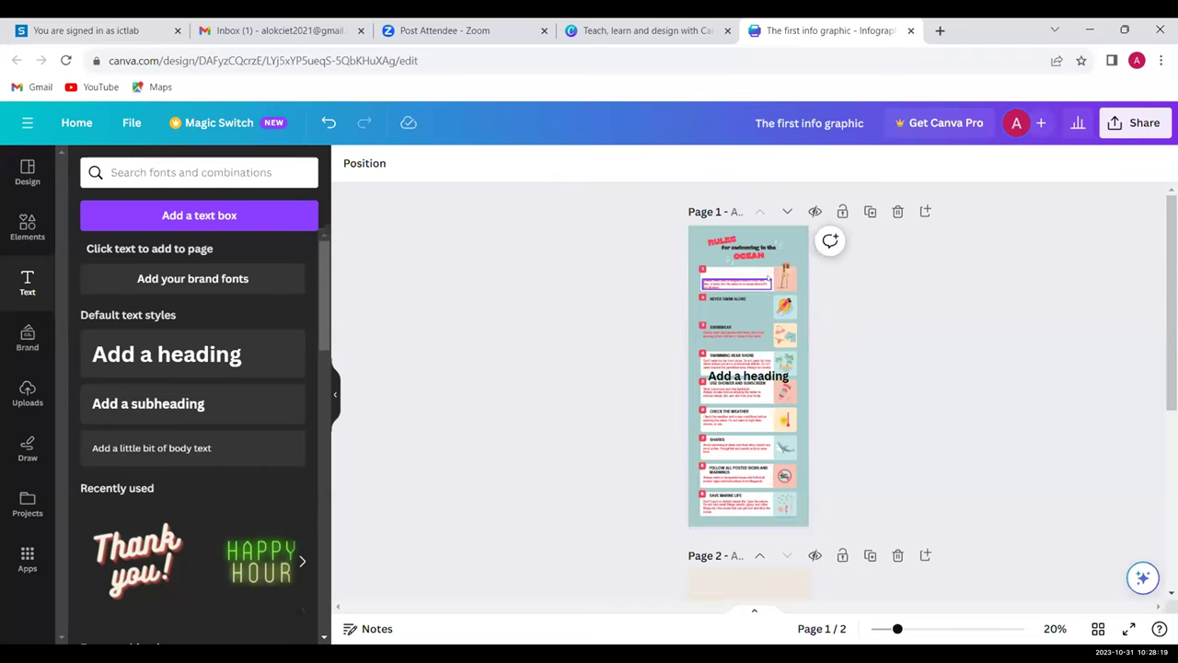
pyautogui.click(767, 270)
pyautogui.press('Delete')
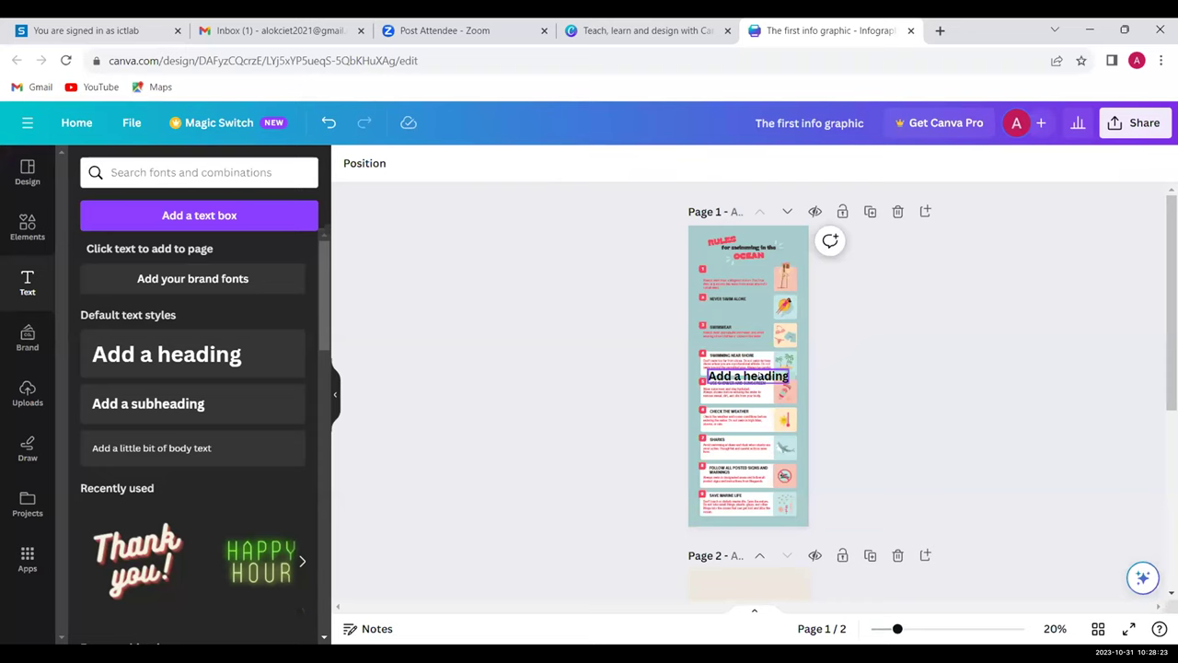
# - Move the added heading up over the infographic's title, just above the first rule
pyautogui.click(784, 381)
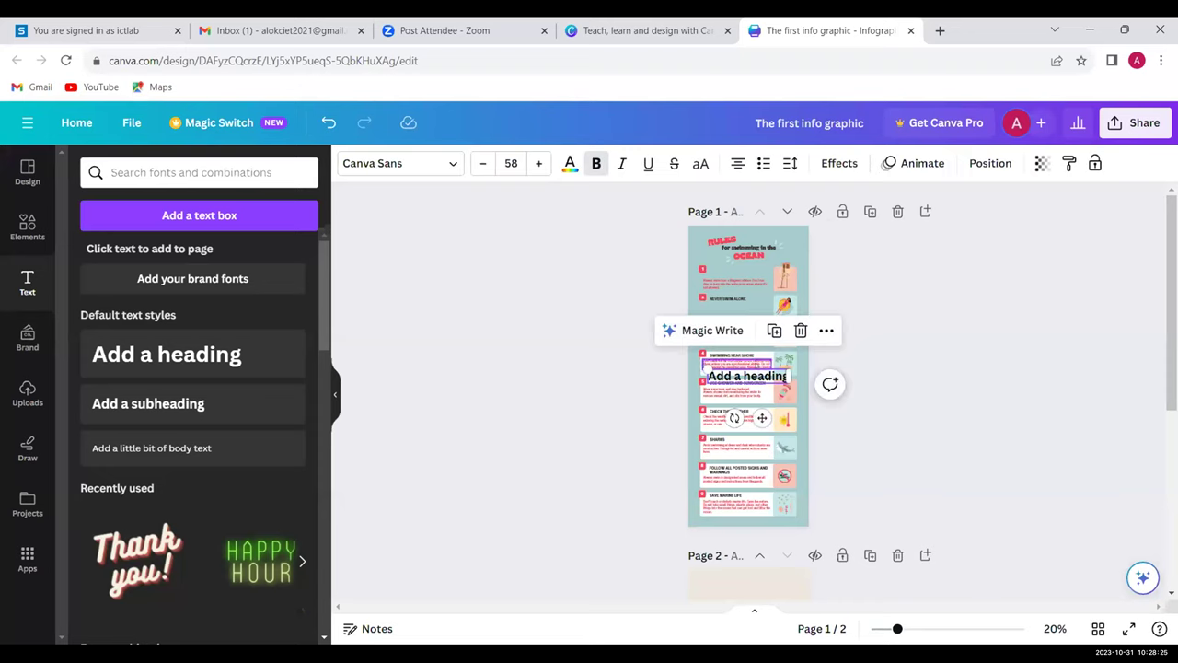
pyautogui.click(784, 380)
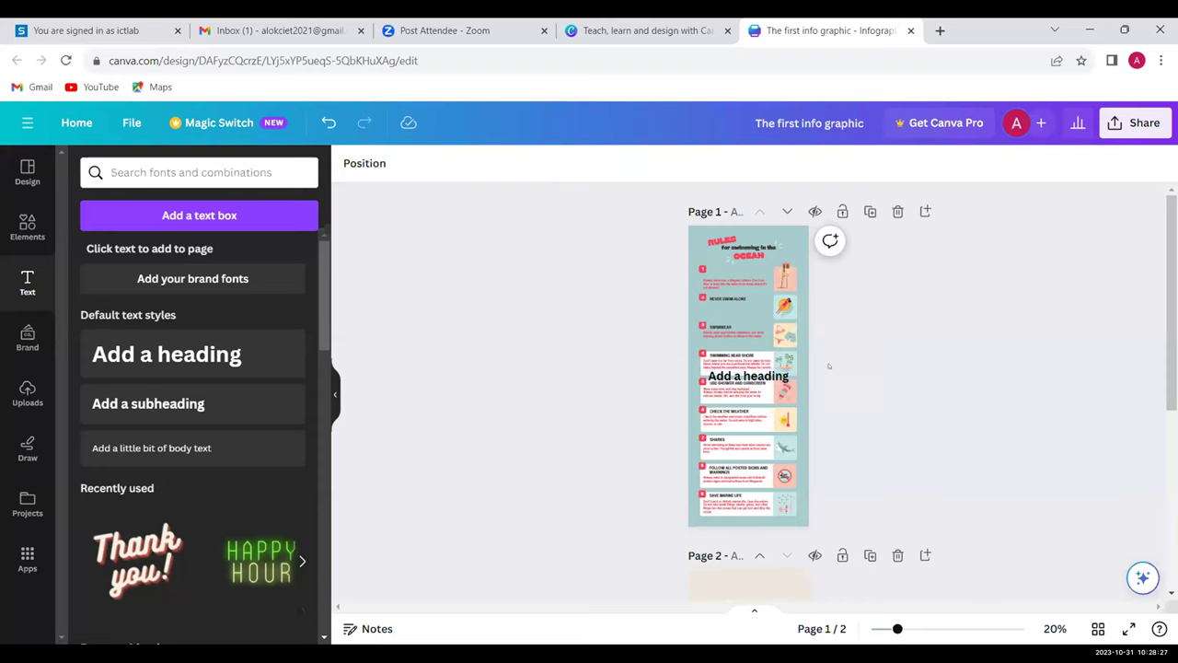
pyautogui.moveTo(759, 376); pyautogui.dragTo(752, 257)
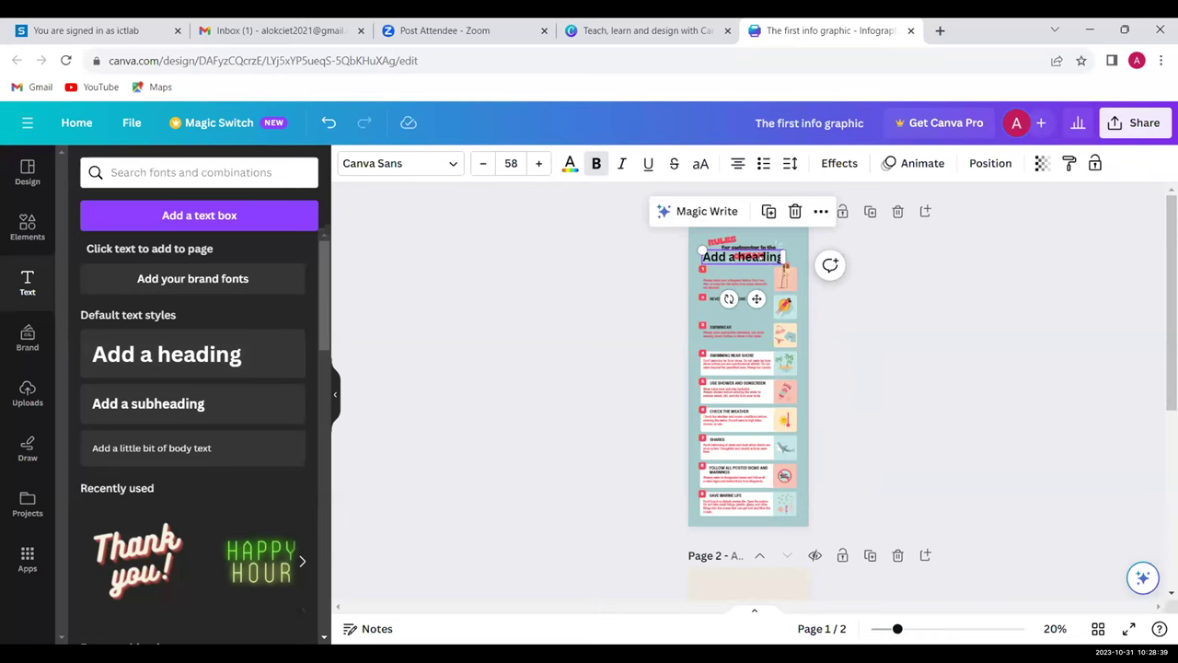
# - Replace the heading's placeholder text with "dfasdfasdfasdfasd" and add a default subheading below it
pyautogui.doubleClick(762, 257)
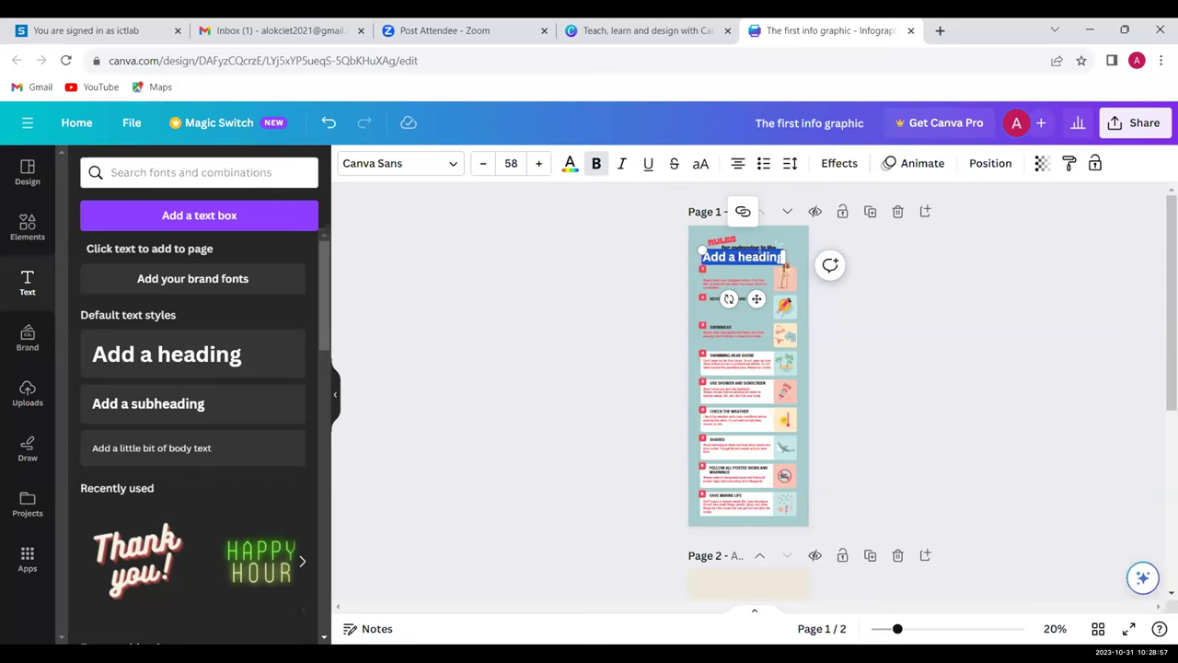
pyautogui.hotkey('ctrl', 'z')
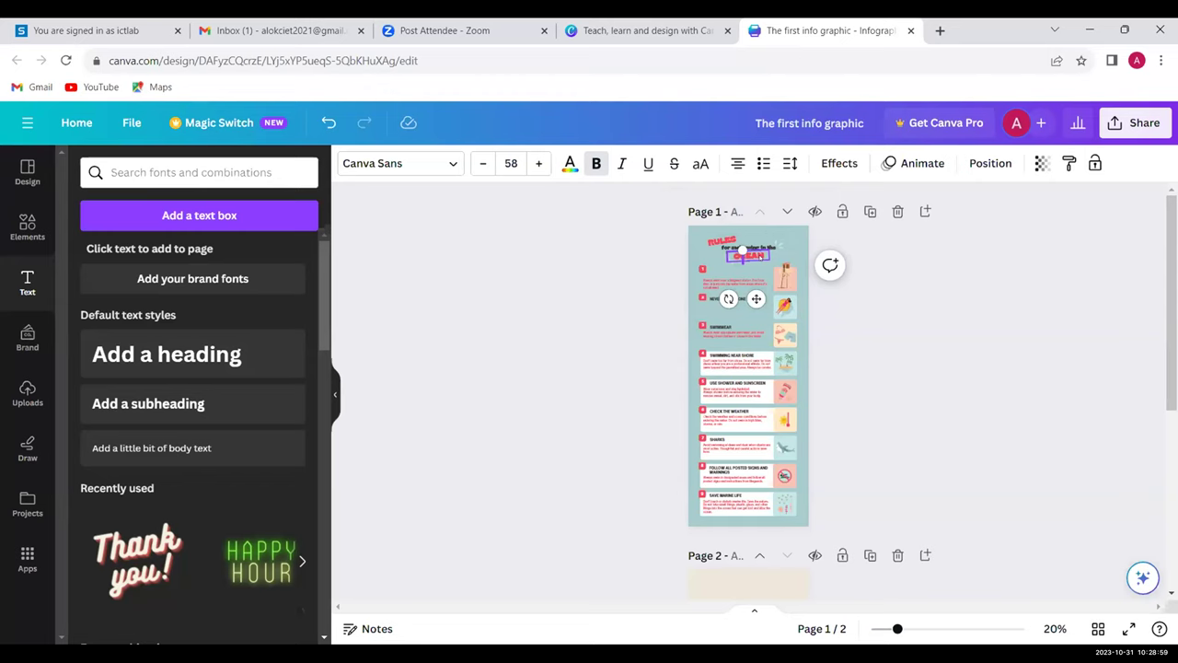
pyautogui.write('dfasdfasdfasdfasdfsdf')
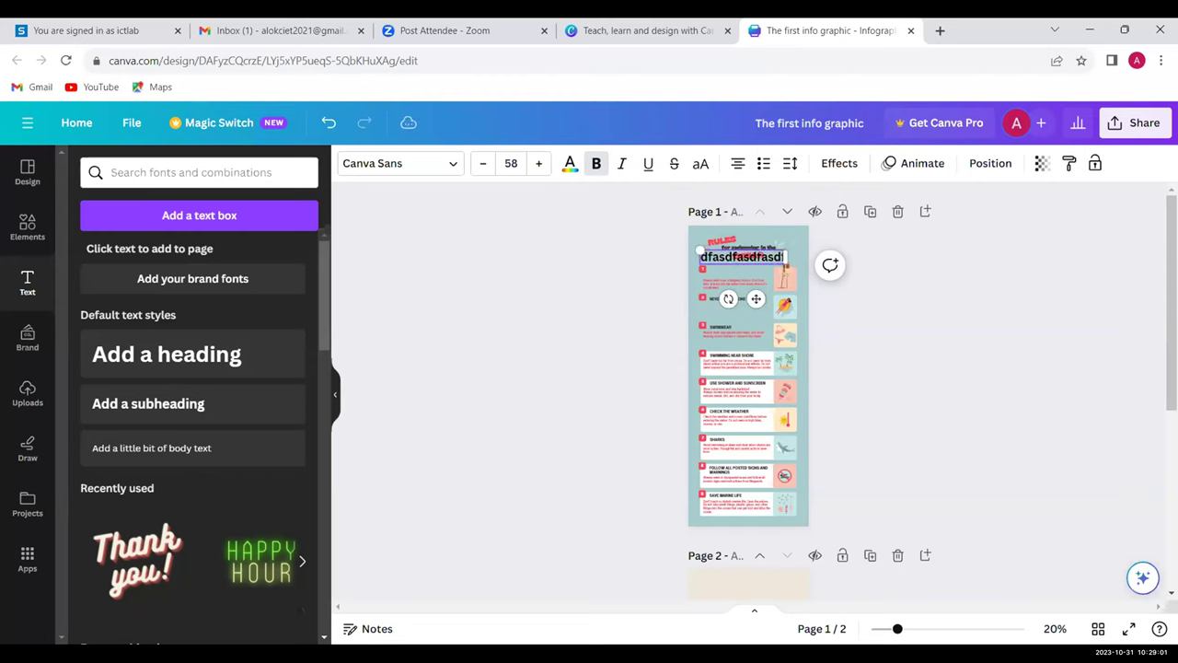
pyautogui.press('BackSpace')
pyautogui.press('BackSpace')
pyautogui.press('BackSpace')
pyautogui.press('BackSpace')
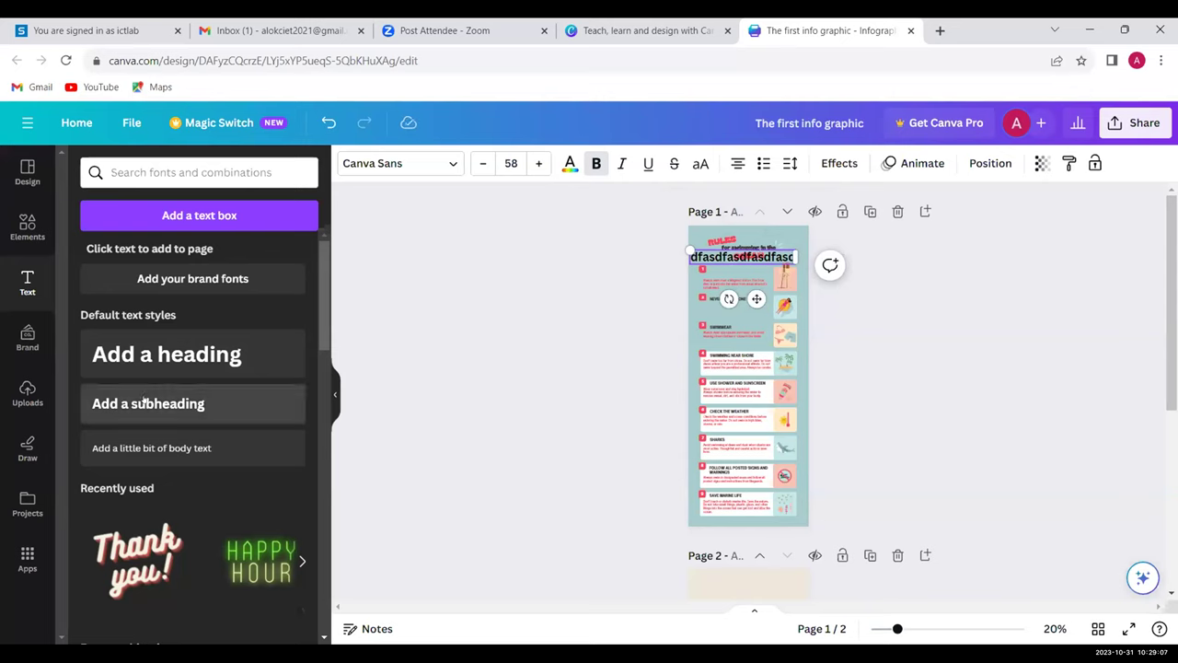
pyautogui.click(145, 402)
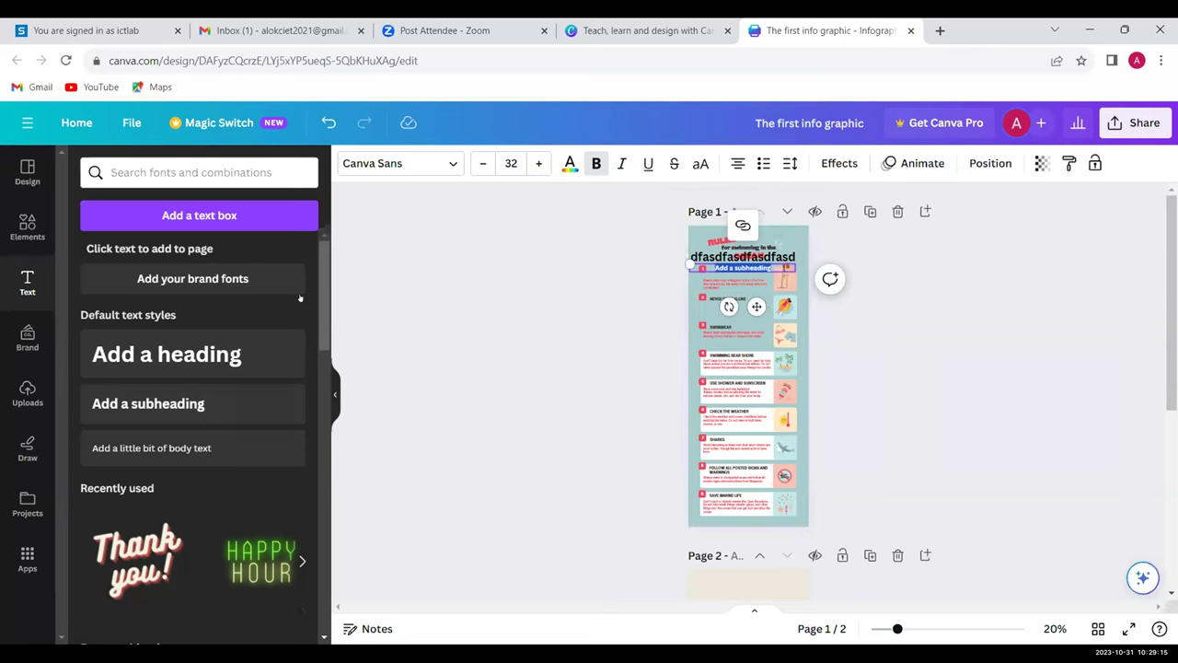
# - Browse the recently used text designs and the font combinations available for the page
pyautogui.scroll(-3, 319, 335)
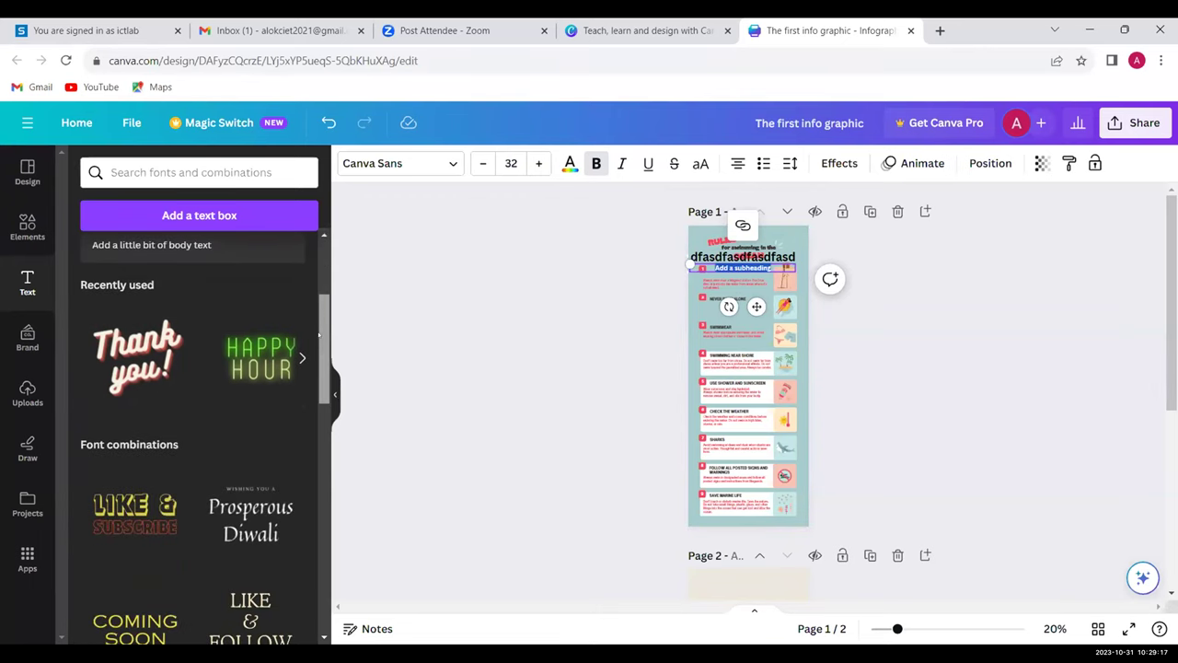
pyautogui.scroll(1, 320, 335)
pyautogui.scroll(-2, 320, 336)
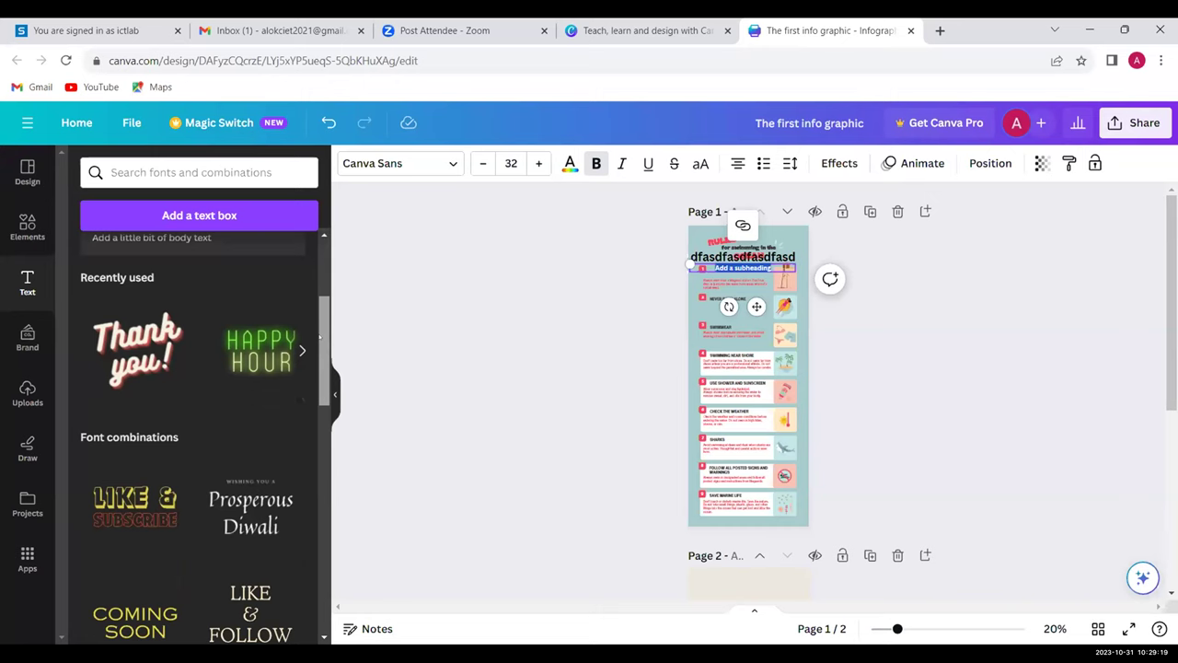
pyautogui.scroll(-1, 319, 339)
pyautogui.scroll(-1, 321, 349)
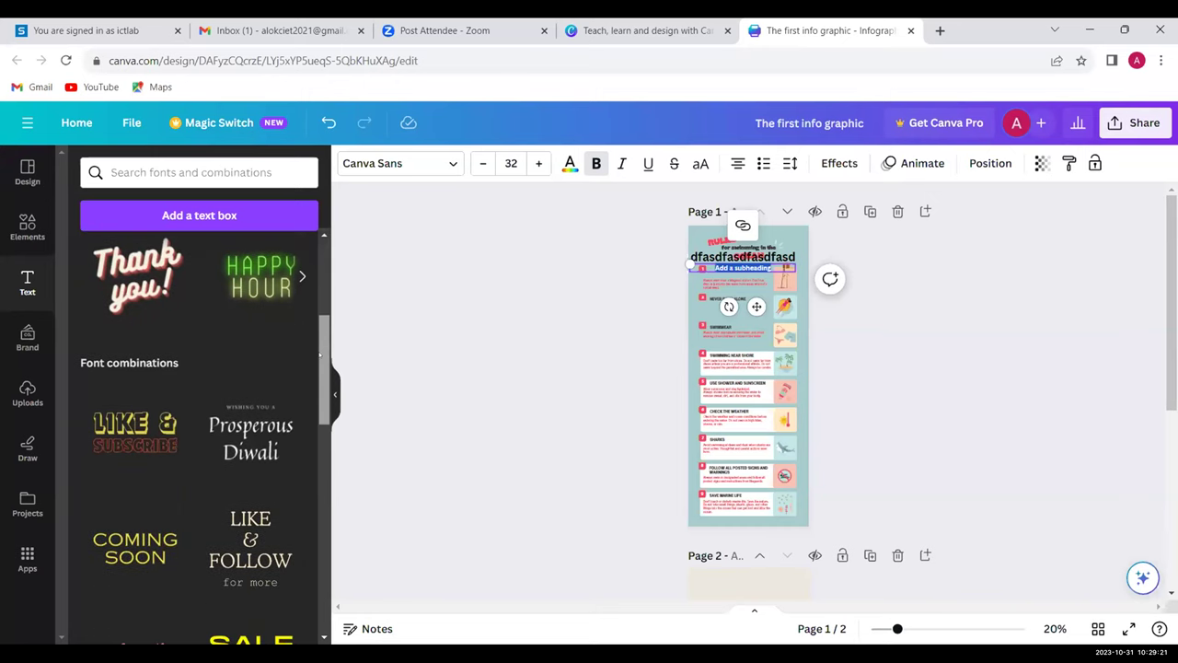
pyautogui.scroll(-5, 321, 355)
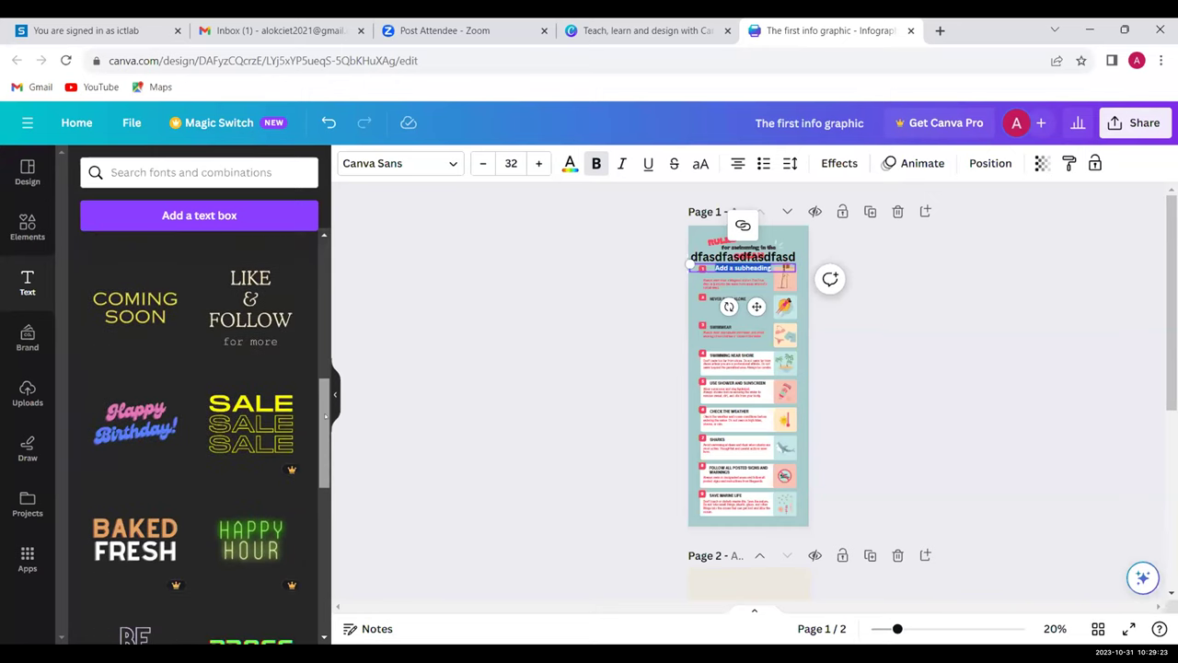
pyautogui.moveTo(326, 413); pyautogui.dragTo(324, 358)
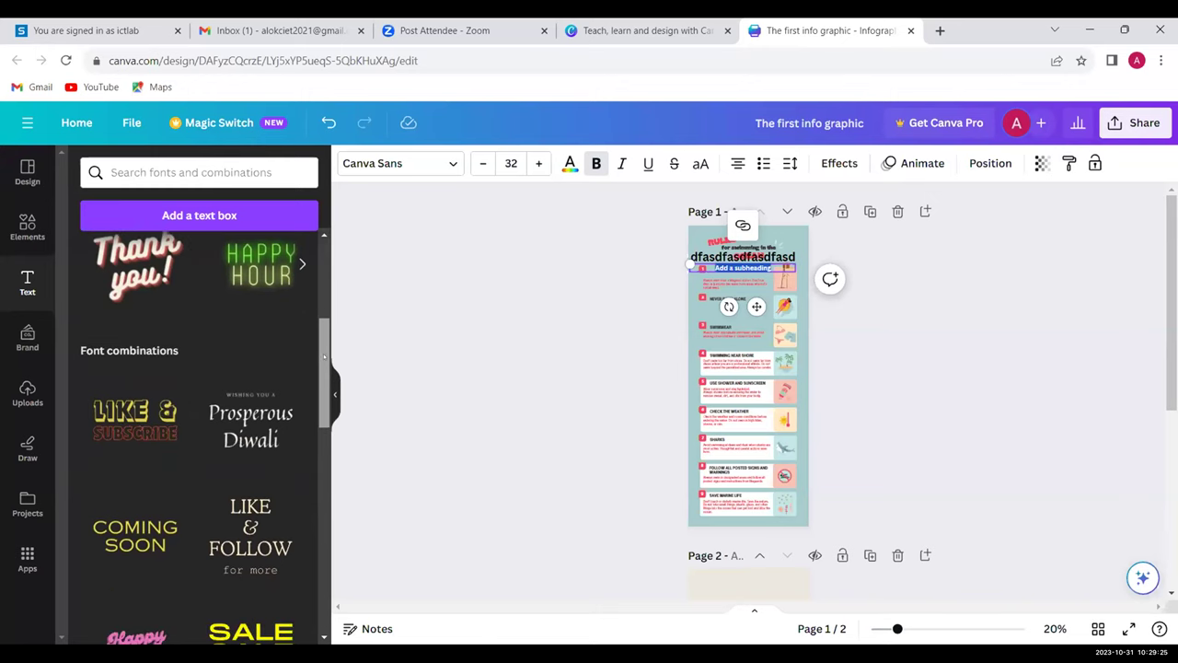
# - Look further through the font combinations and return to the default text styles
pyautogui.scroll(2, 175, 295)
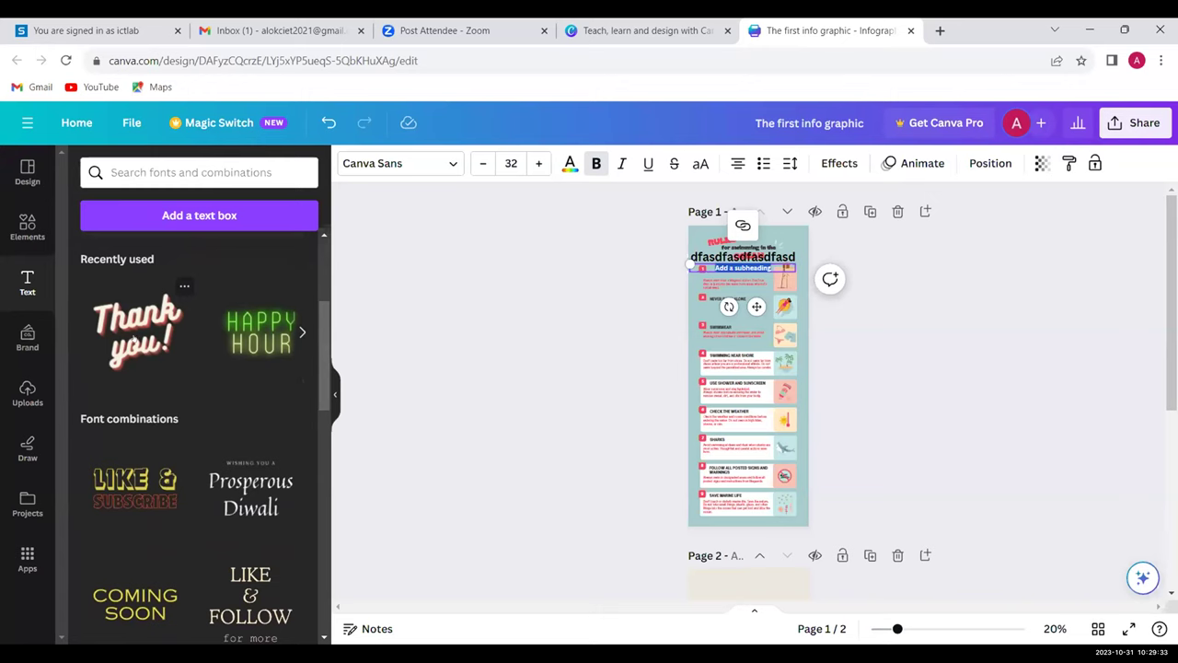
pyautogui.scroll(3, 318, 269)
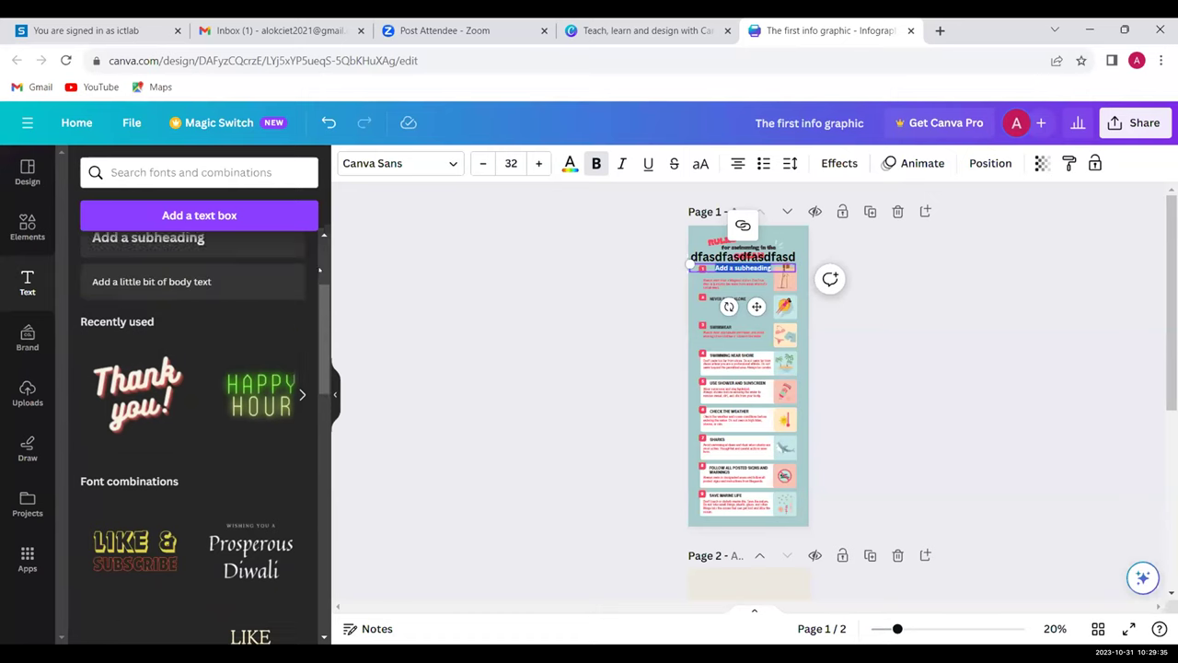
pyautogui.scroll(-3, 327, 366)
pyautogui.scroll(-3, 327, 367)
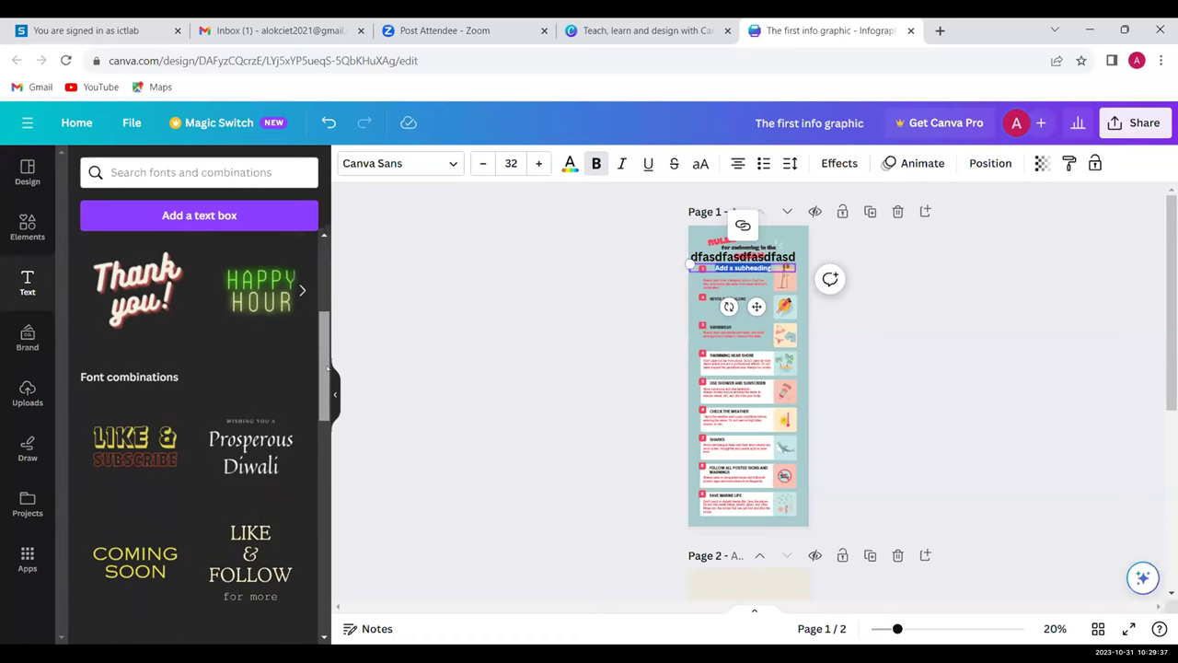
pyautogui.scroll(1, 328, 399)
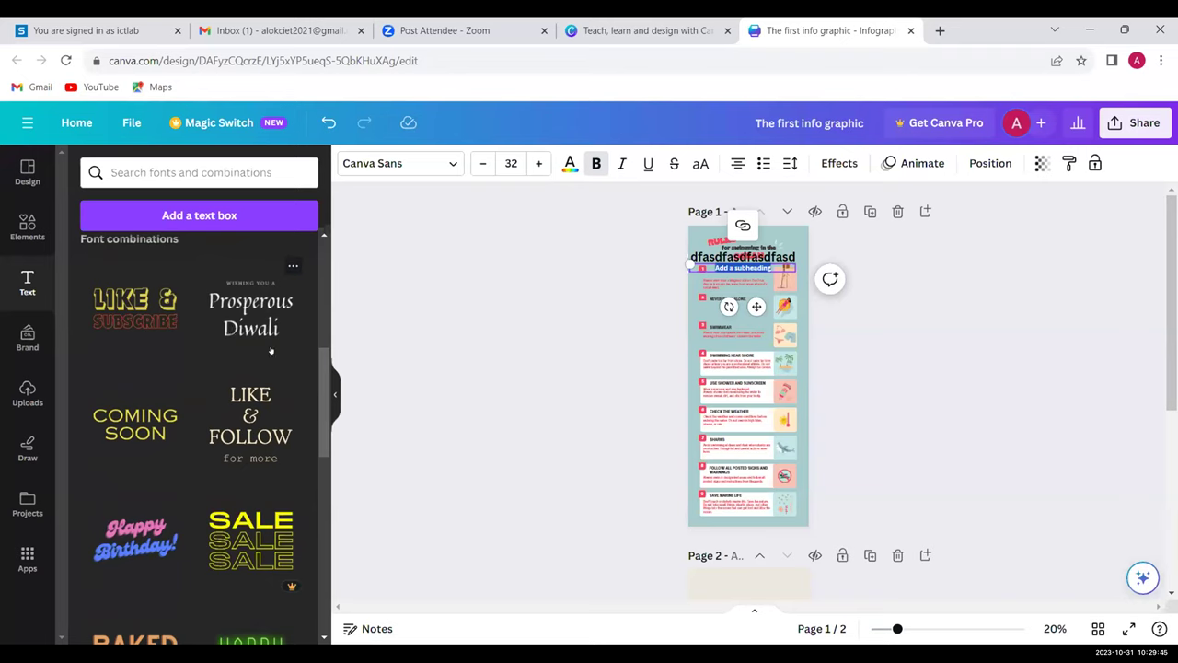
pyautogui.scroll(-2, 326, 405)
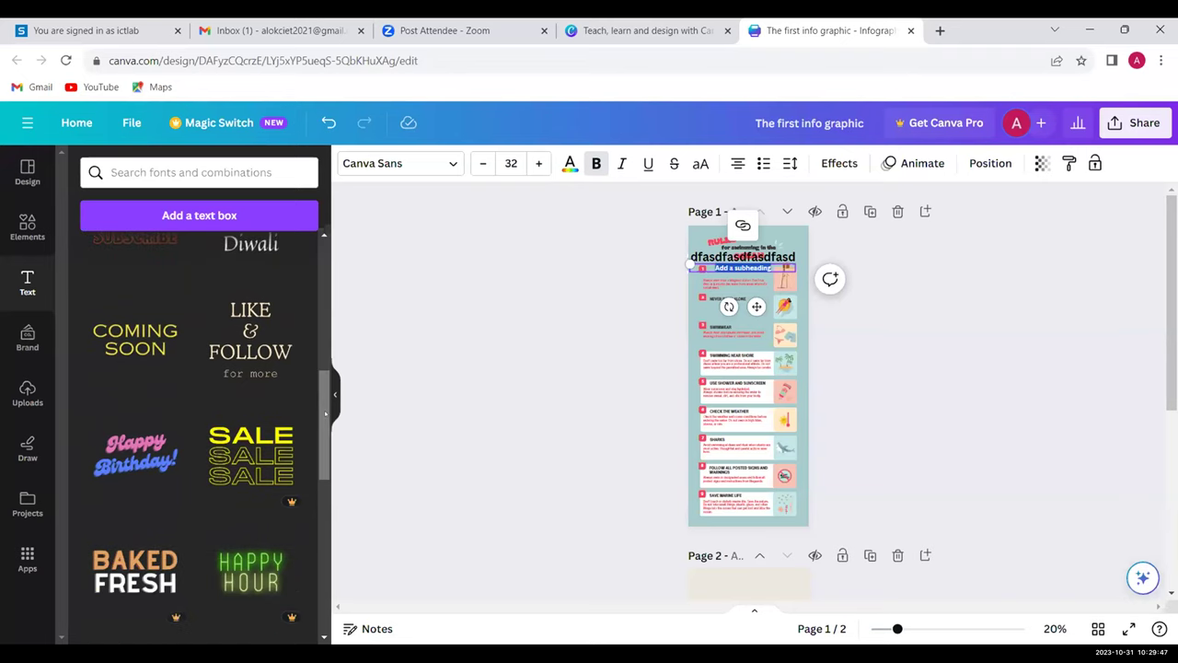
pyautogui.scroll(-10, 325, 413)
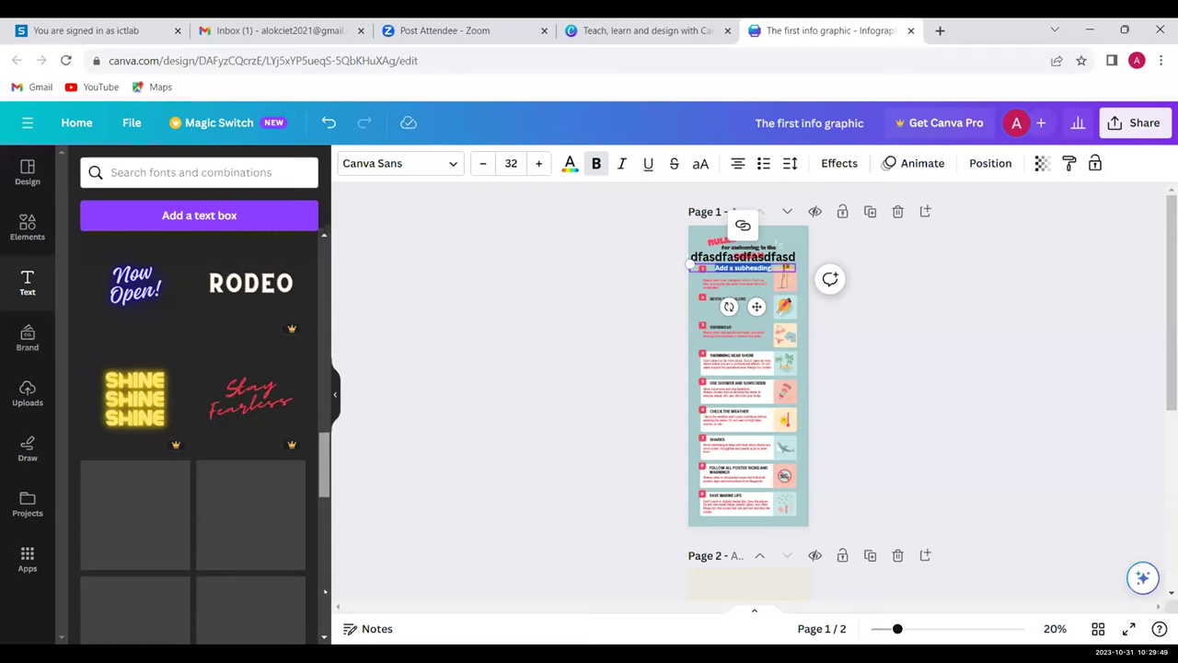
pyautogui.scroll(10, 325, 592)
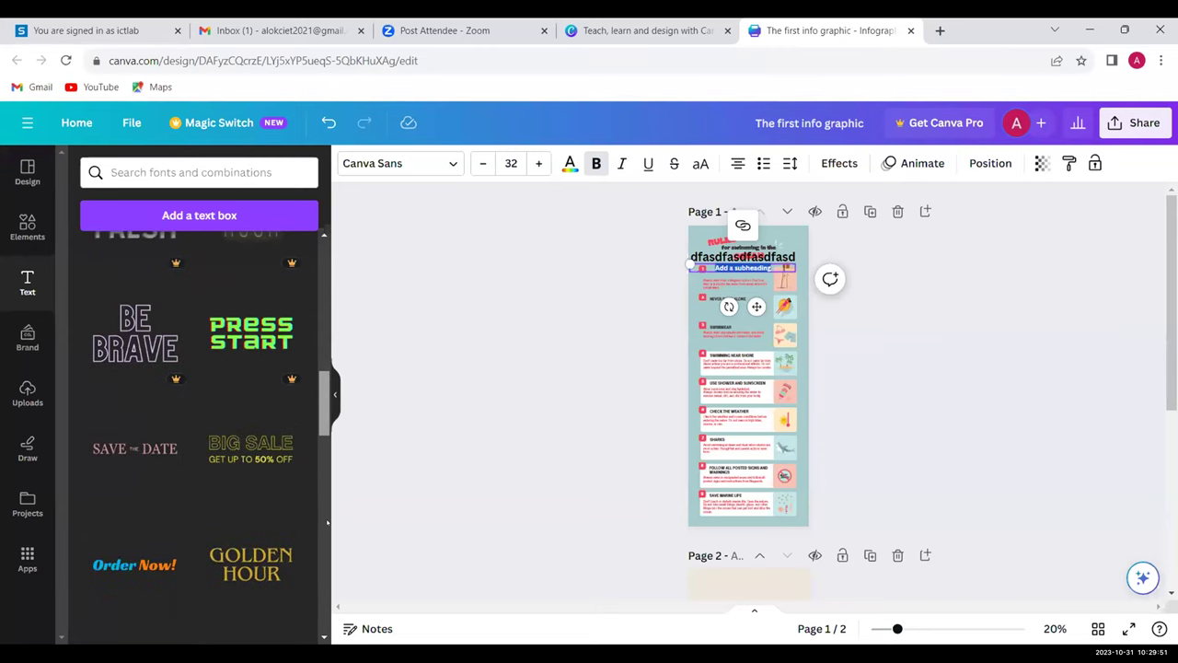
pyautogui.scroll(10, 326, 521)
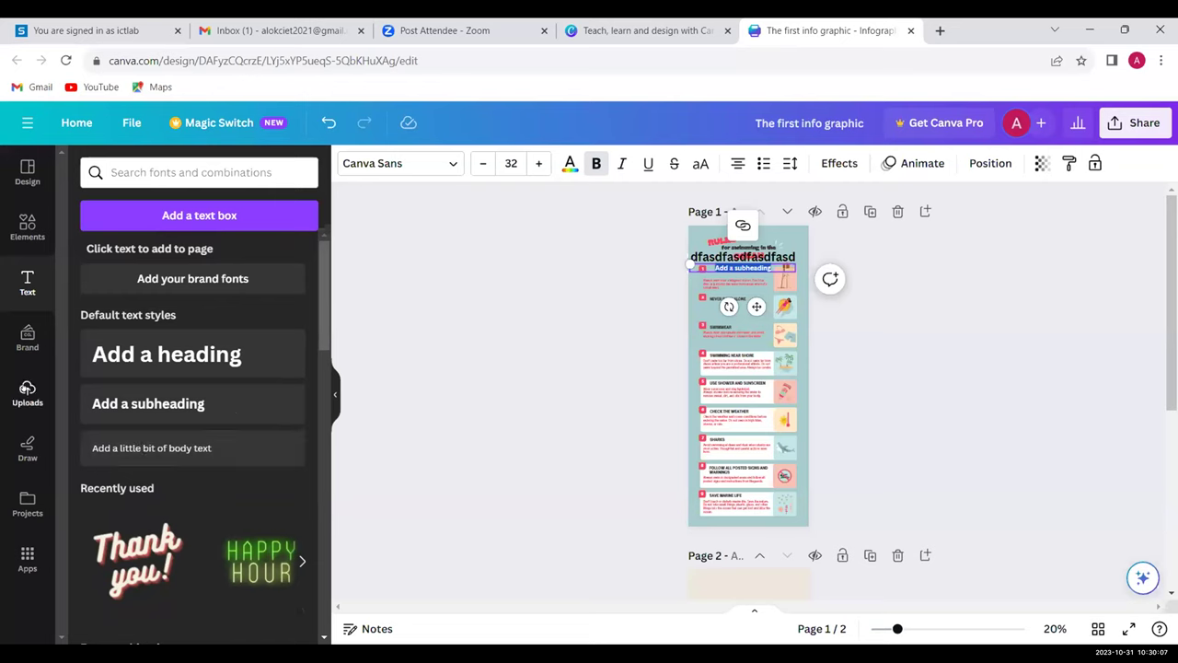
# - Look at the uploads area and try out the pen, eraser and highlighter among the drawing tools
pyautogui.click(27, 393)
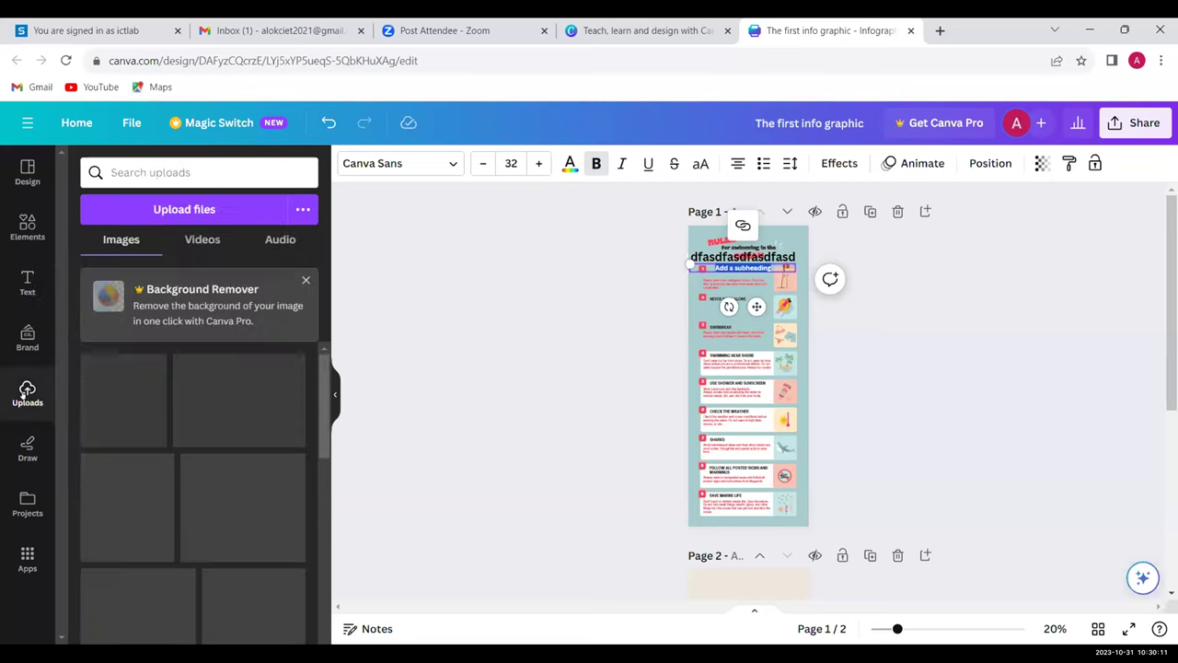
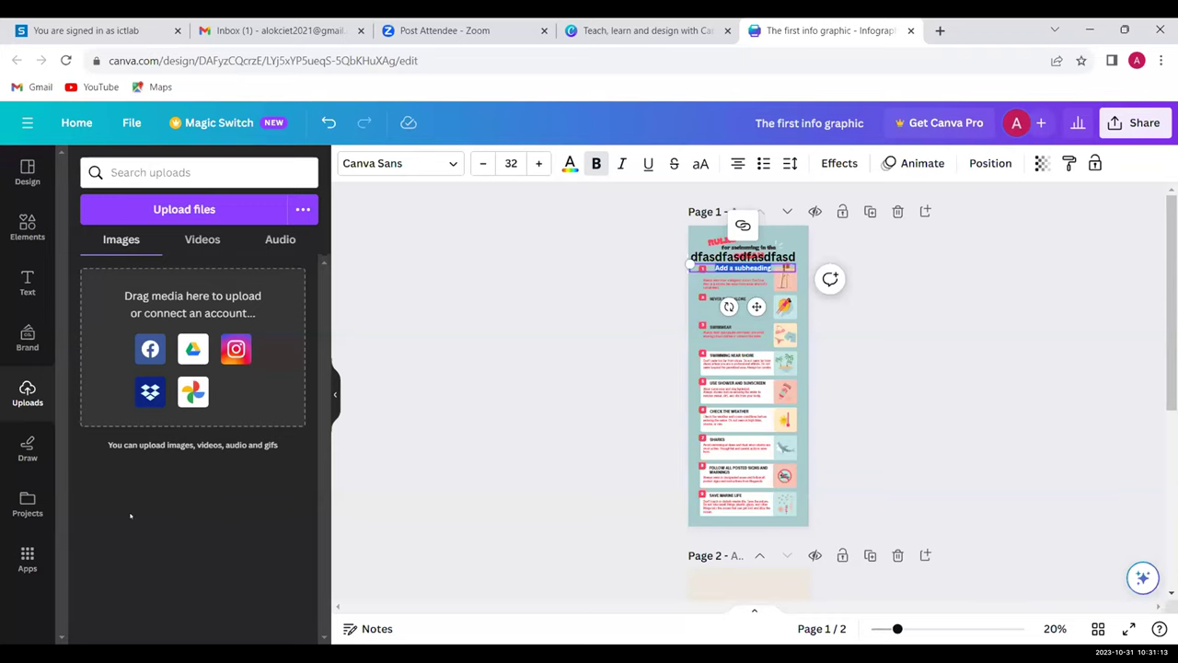
pyautogui.click(27, 448)
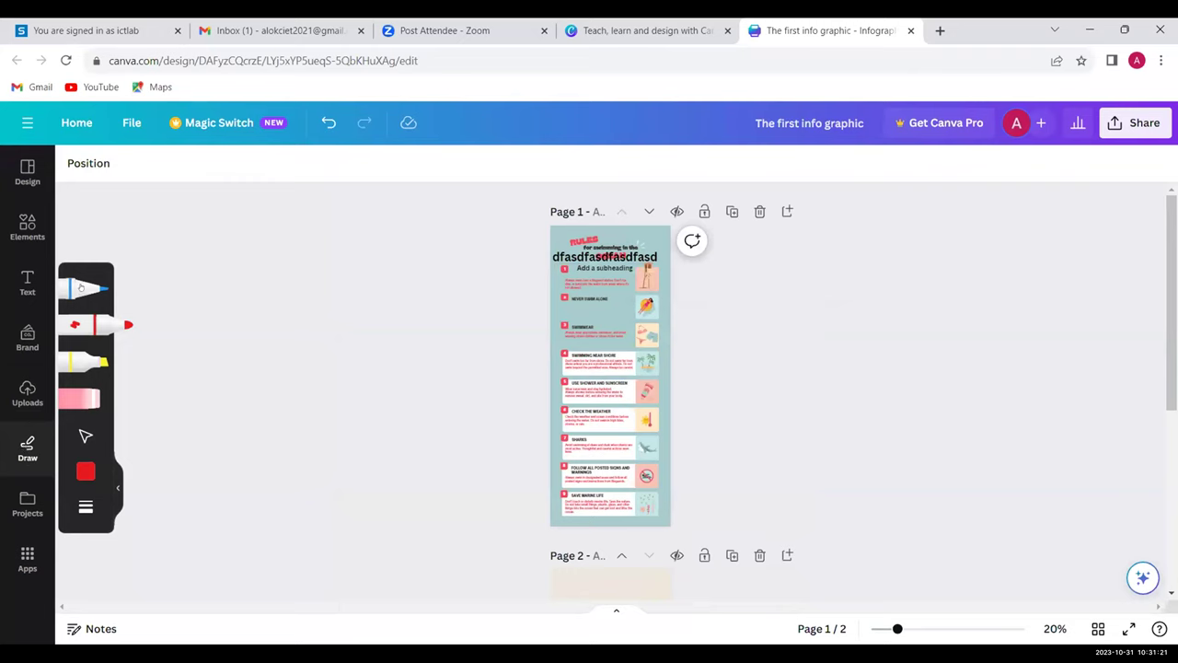
pyautogui.click(79, 287)
pyautogui.click(81, 396)
pyautogui.click(85, 289)
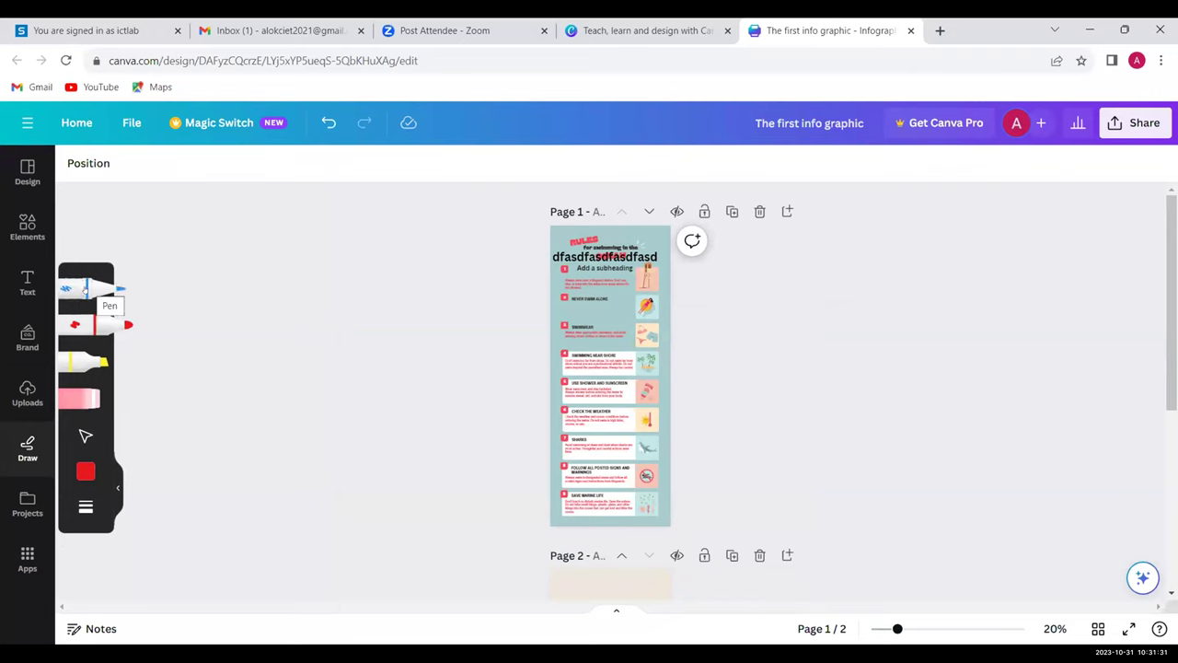
pyautogui.click(91, 363)
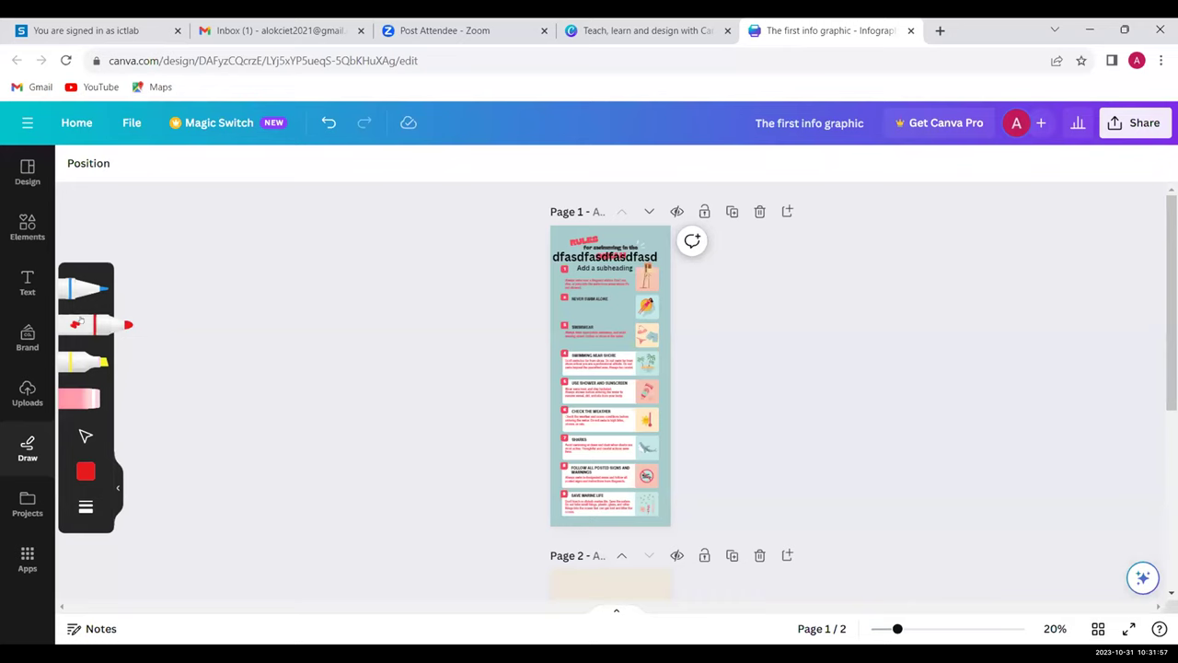
# - View your existing projects, showing all items, only the designs, and only the folders
pyautogui.click(23, 516)
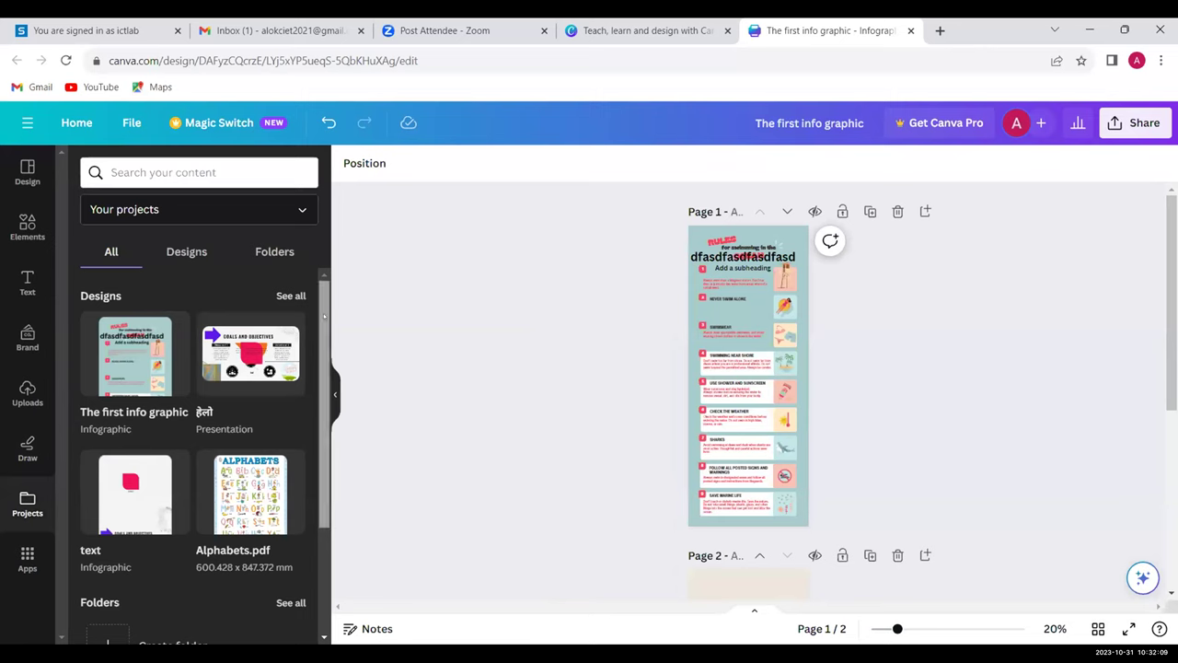
pyautogui.moveTo(324, 317); pyautogui.dragTo(316, 290)
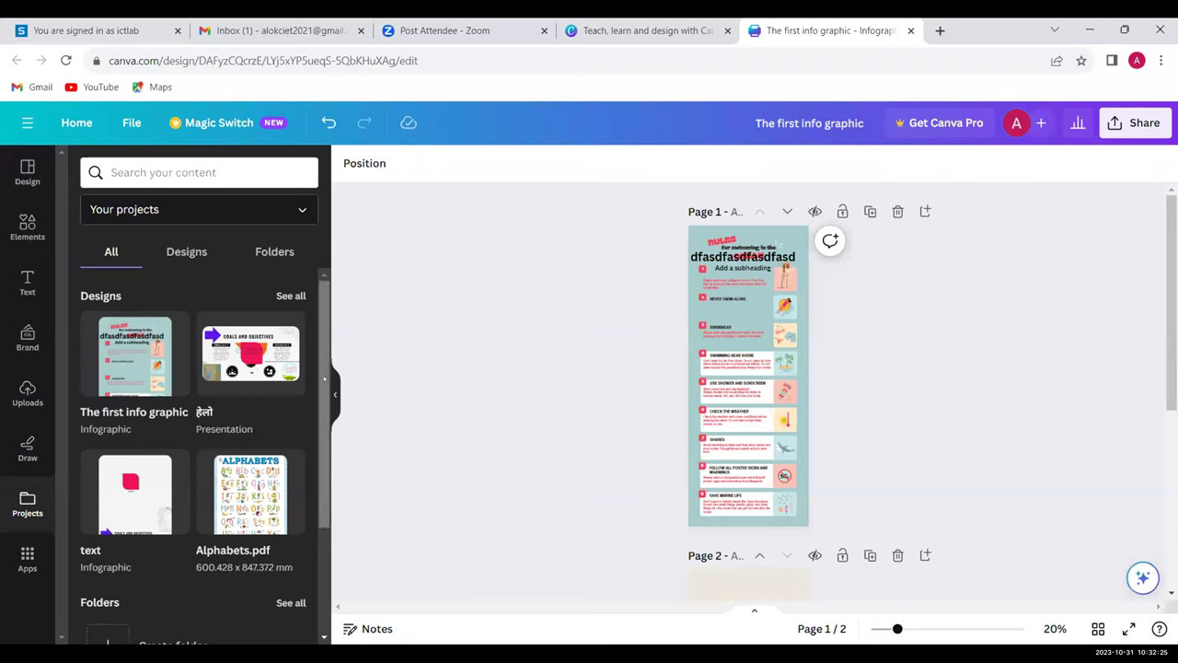
pyautogui.moveTo(324, 377)
pyautogui.mouseDown()
pyautogui.moveTo(324, 453)
pyautogui.moveTo(325, 356)
pyautogui.mouseUp()
pyautogui.click(189, 254)
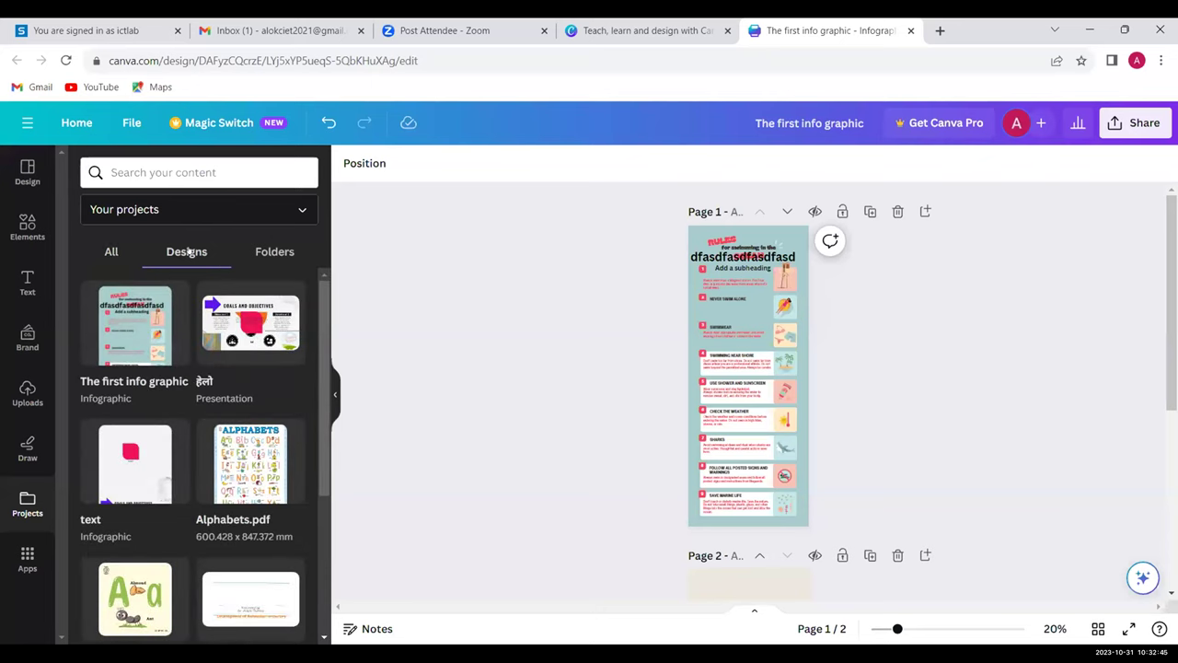
pyautogui.click(287, 251)
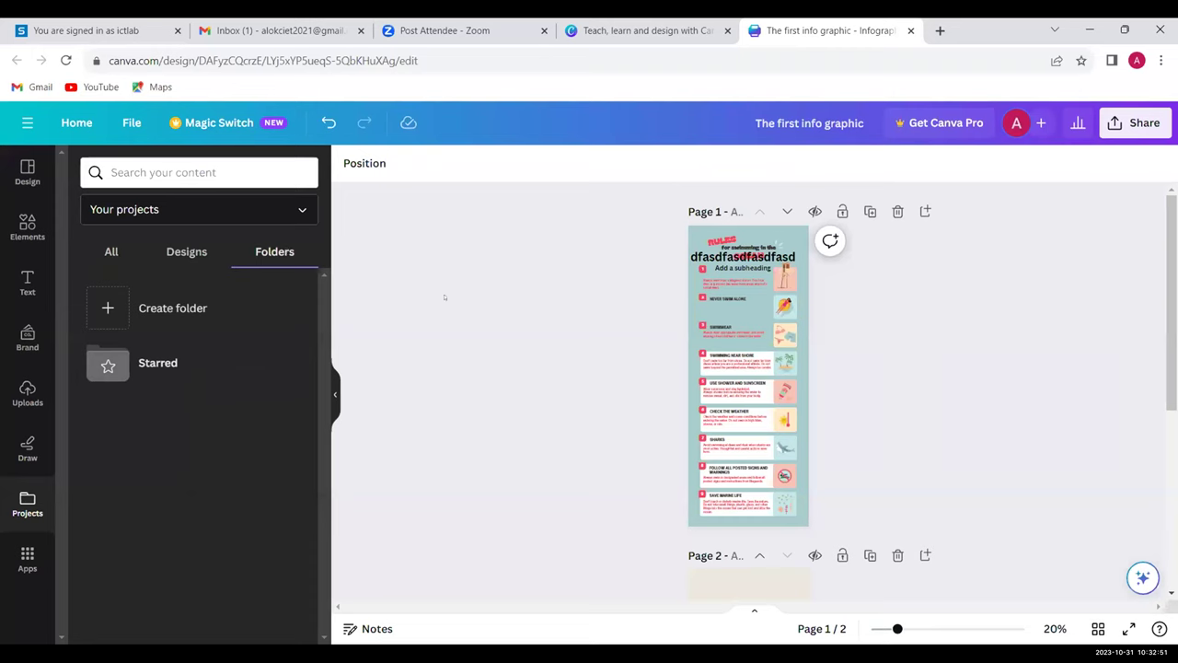
# - Look through the main menu's list of recent and all designs, and close it again
pyautogui.click(27, 126)
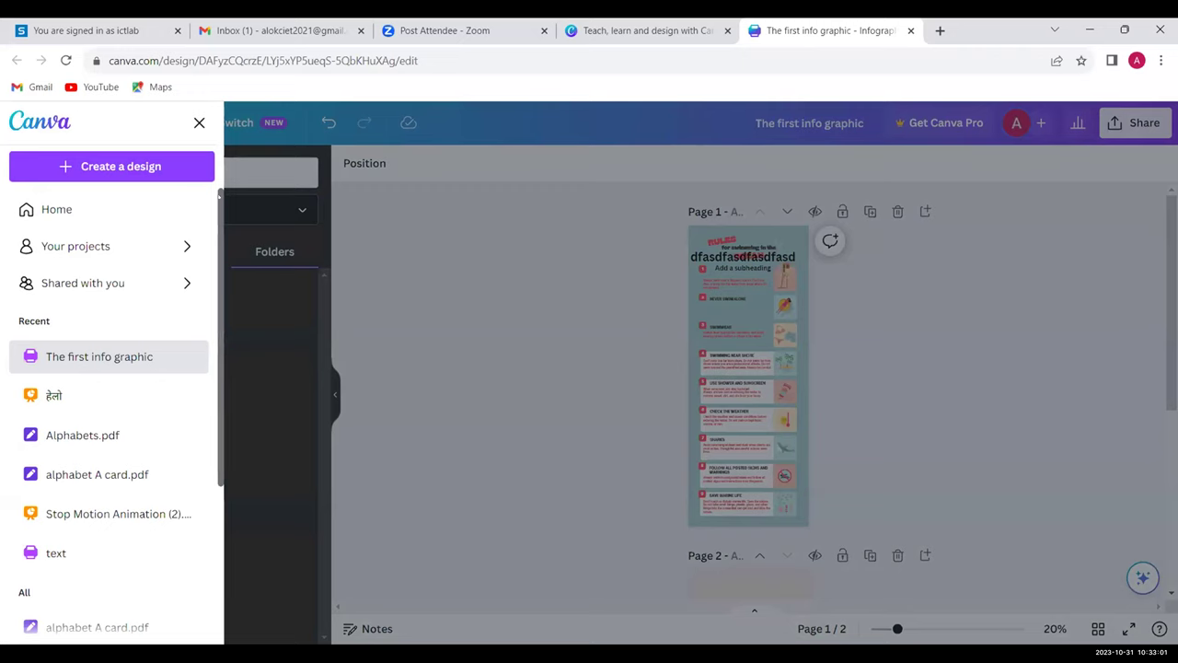
pyautogui.moveTo(220, 195); pyautogui.dragTo(226, 425)
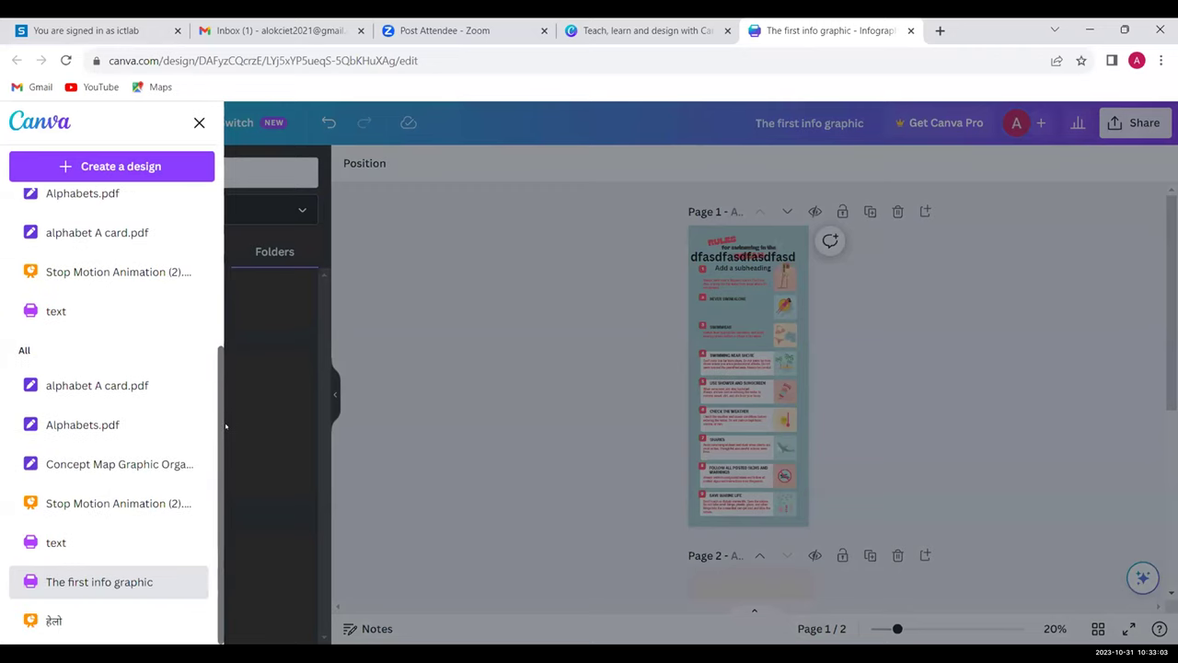
pyautogui.moveTo(229, 369); pyautogui.dragTo(225, 172)
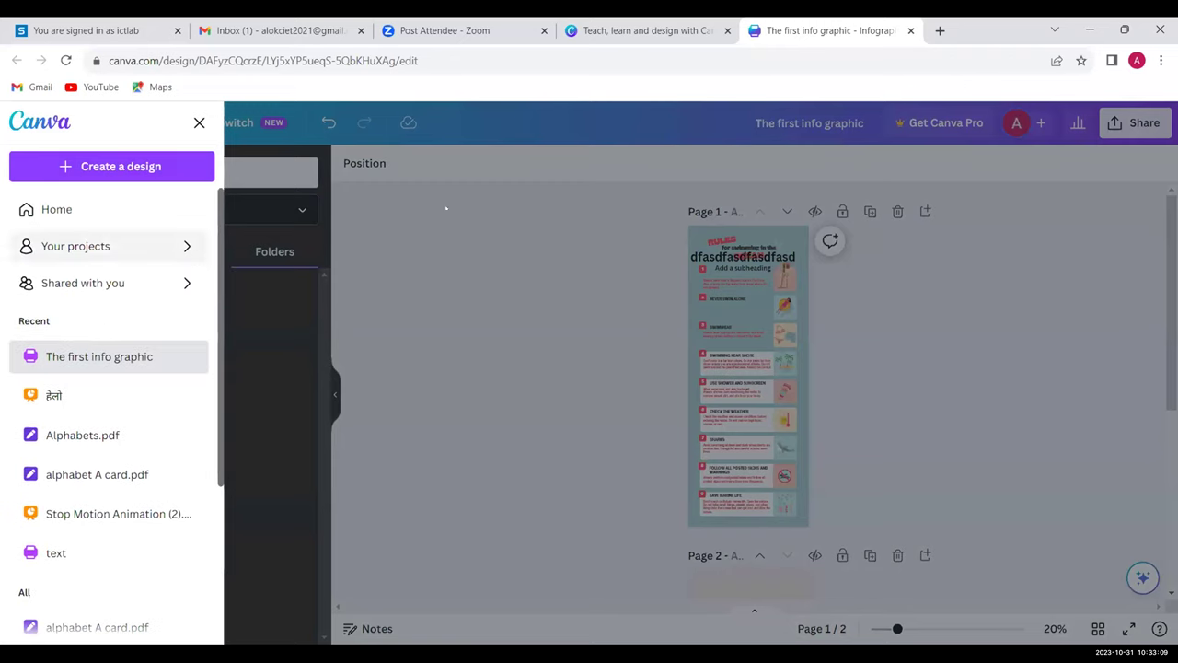
pyautogui.click(524, 333)
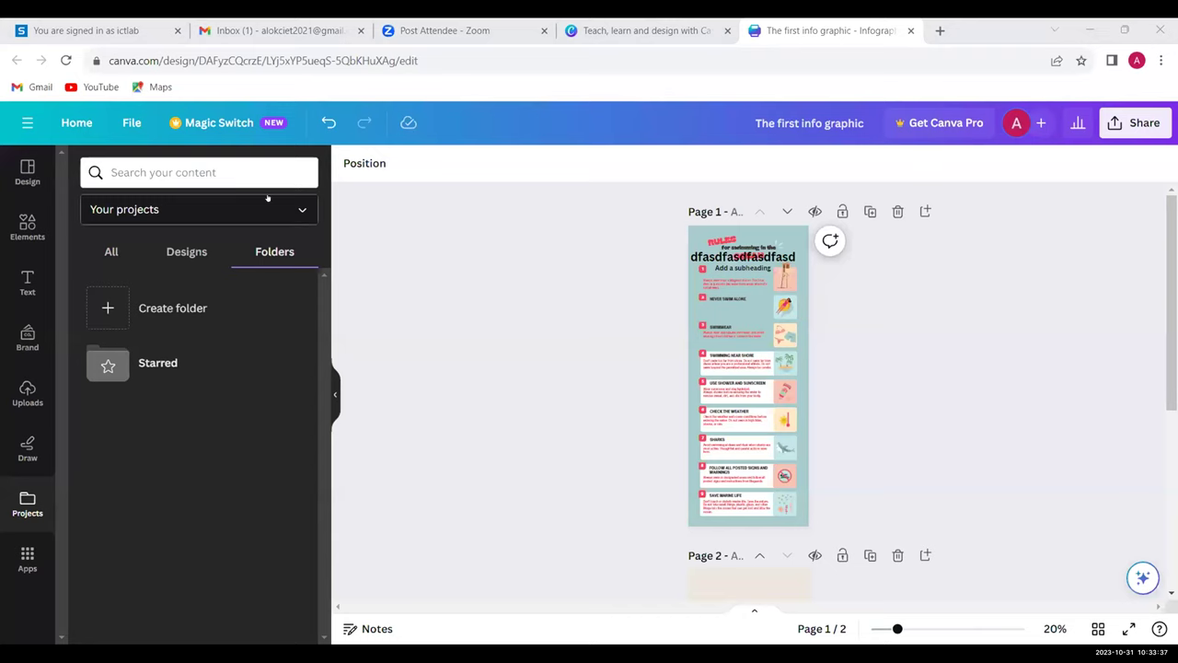
# - Save the infographic and look through the rest of its file options
pyautogui.click(126, 123)
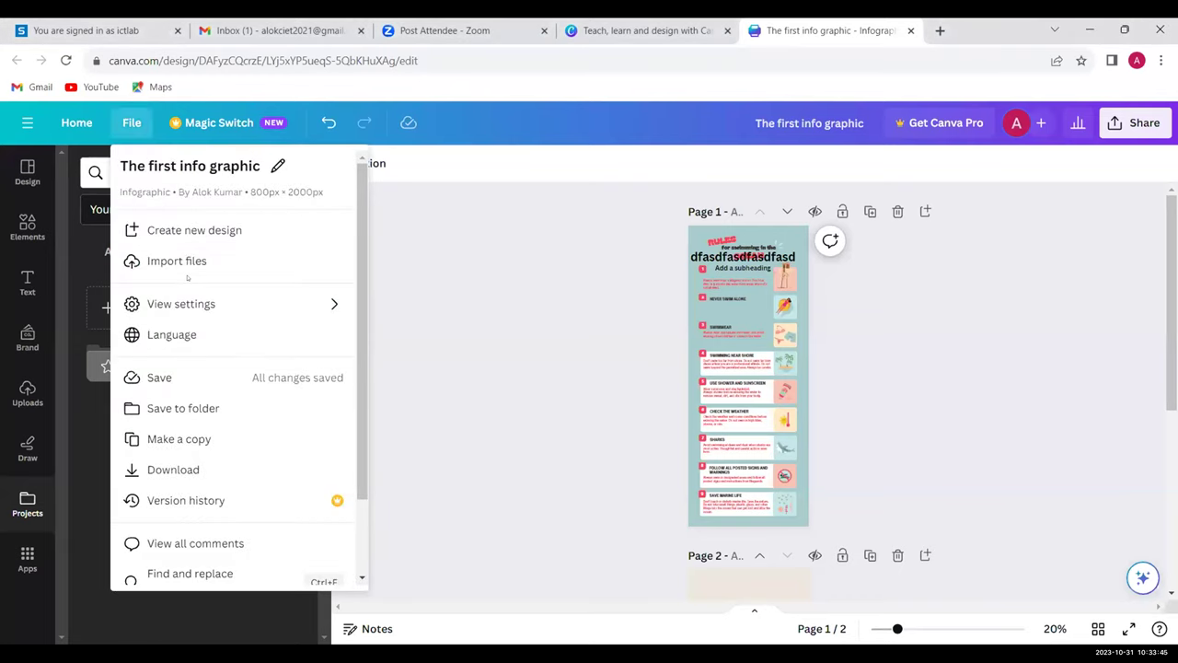
pyautogui.click(171, 385)
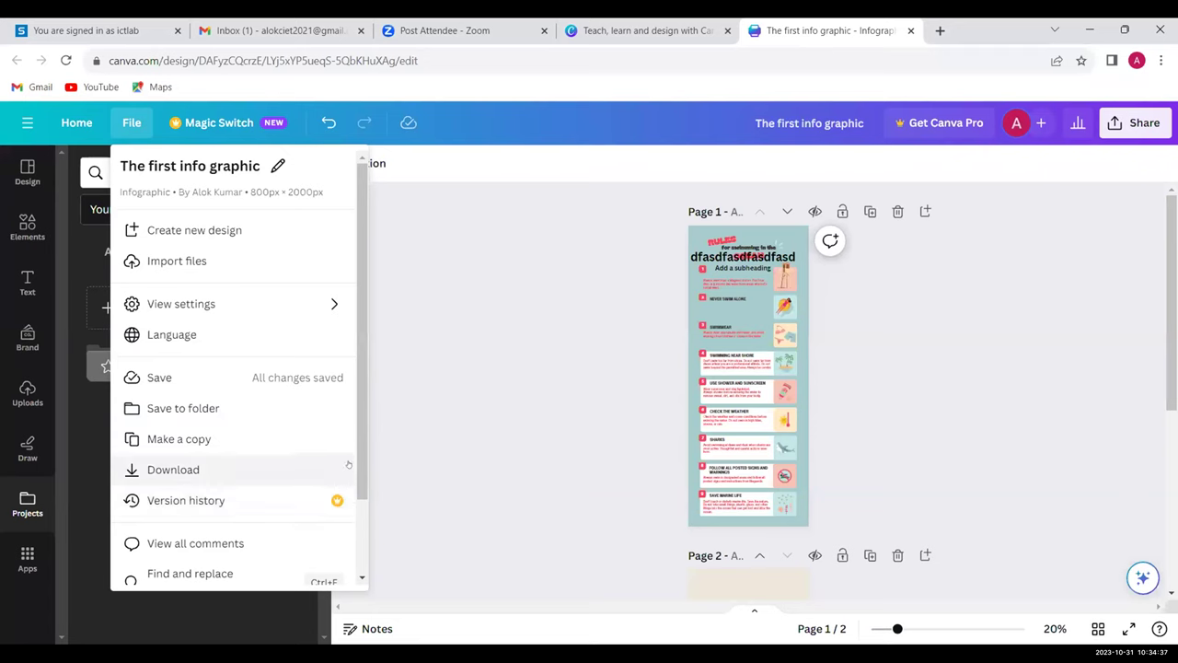
pyautogui.moveTo(357, 454); pyautogui.dragTo(364, 536)
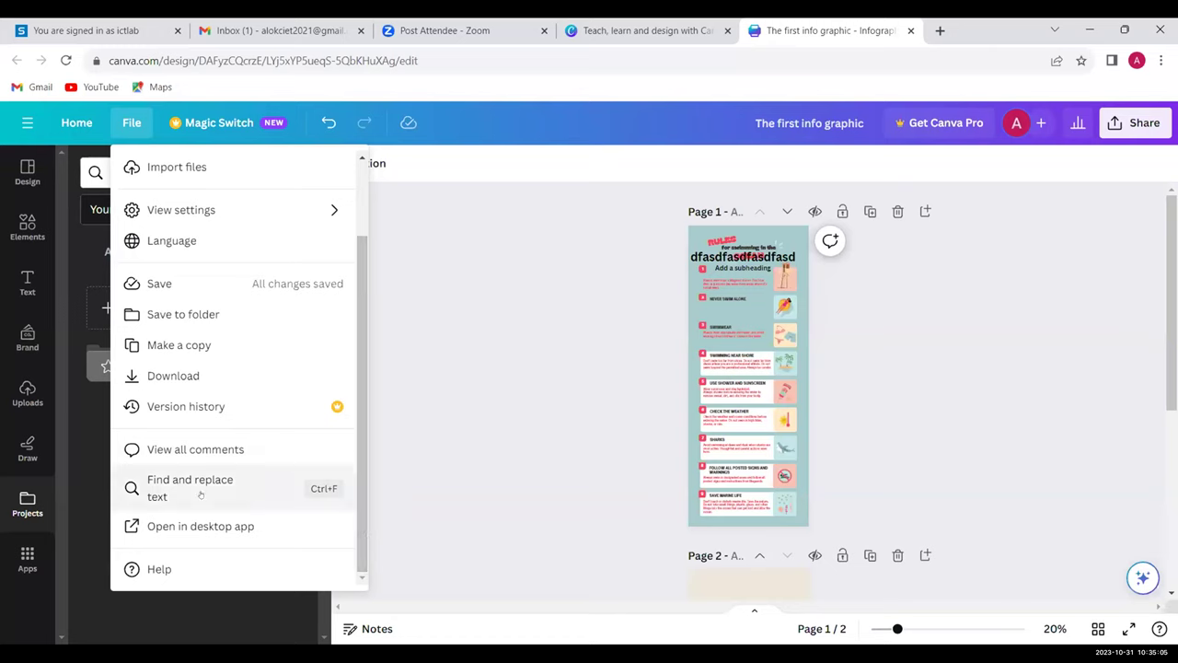
pyautogui.click(533, 354)
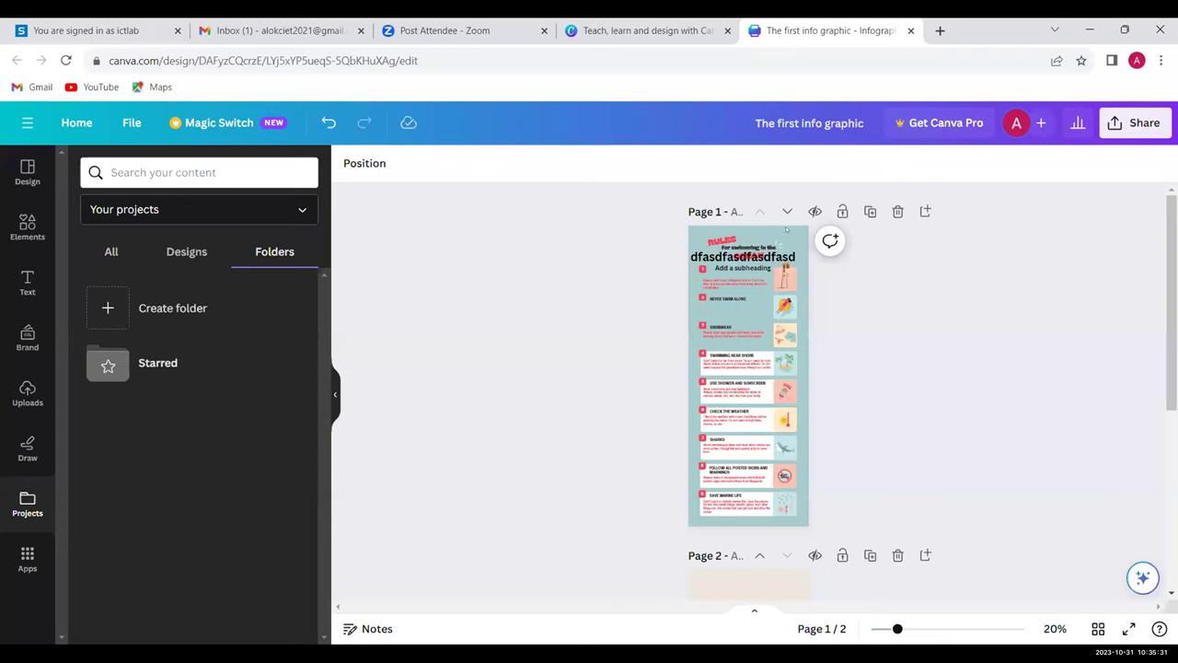
# - Copy the collaboration link with access set to "Only you can access" and review the other sharing options
pyautogui.click(1124, 112)
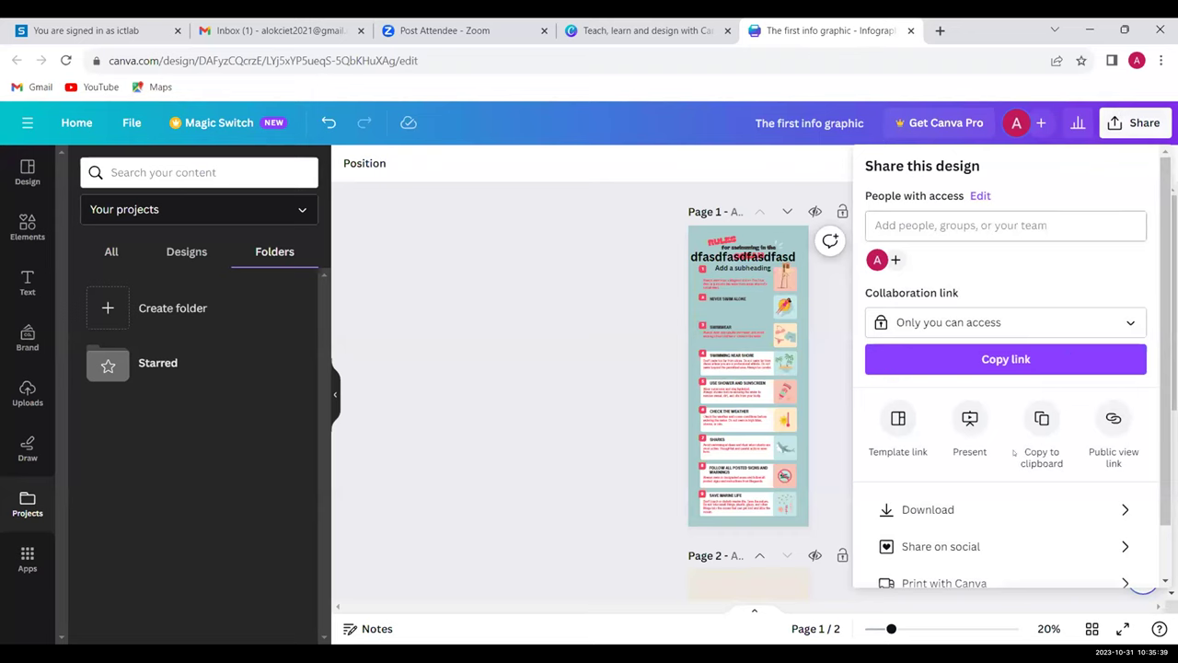
pyautogui.click(943, 224)
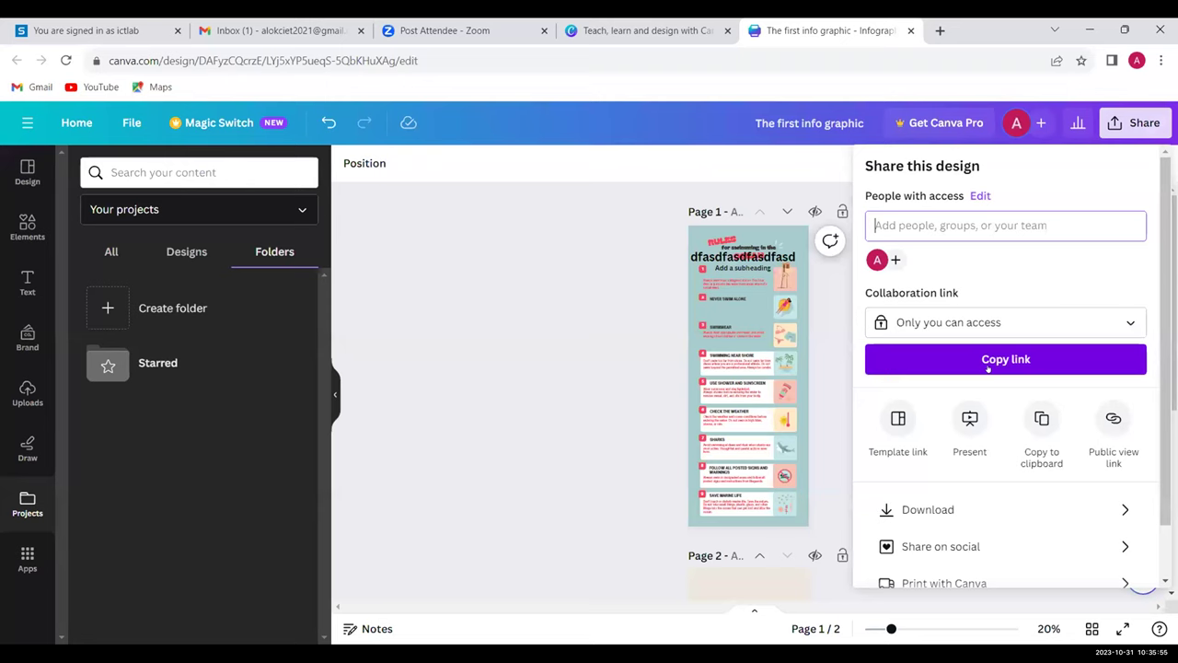
pyautogui.click(938, 366)
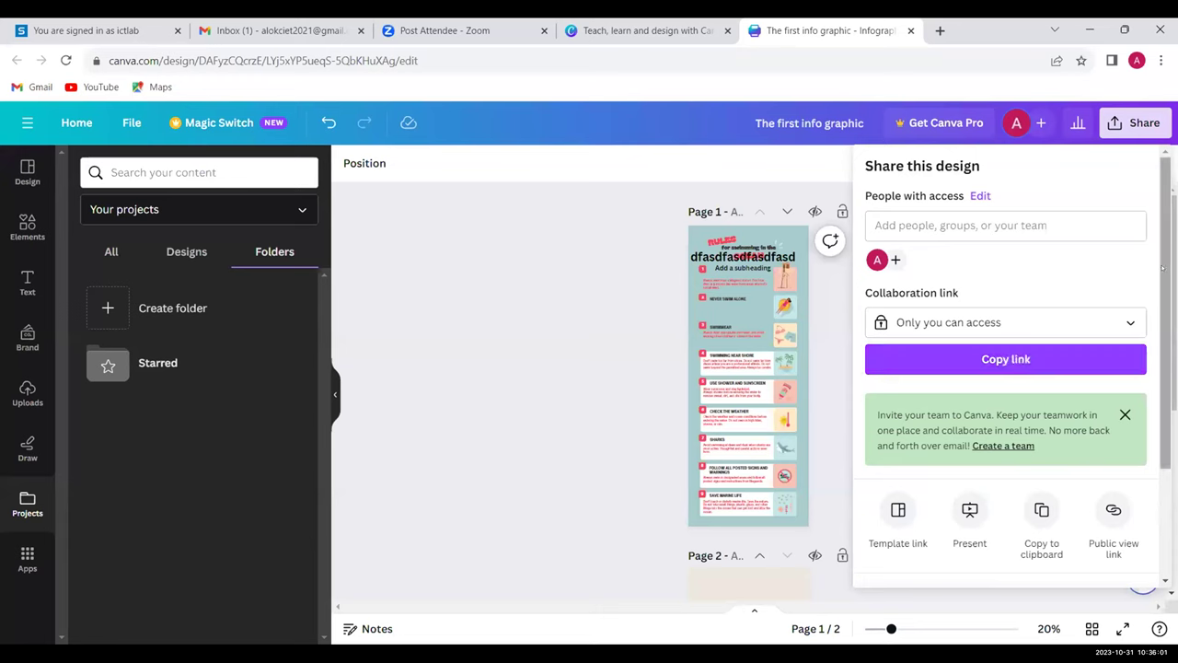
pyautogui.moveTo(1161, 268); pyautogui.dragTo(1161, 305)
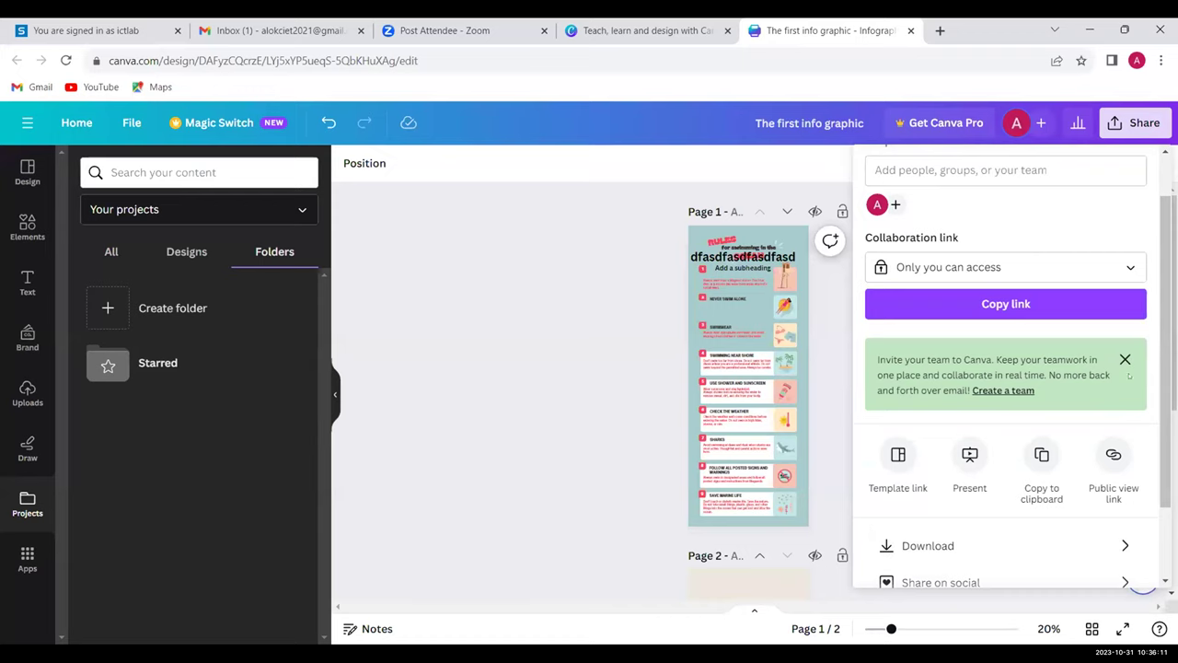
pyautogui.click(504, 297)
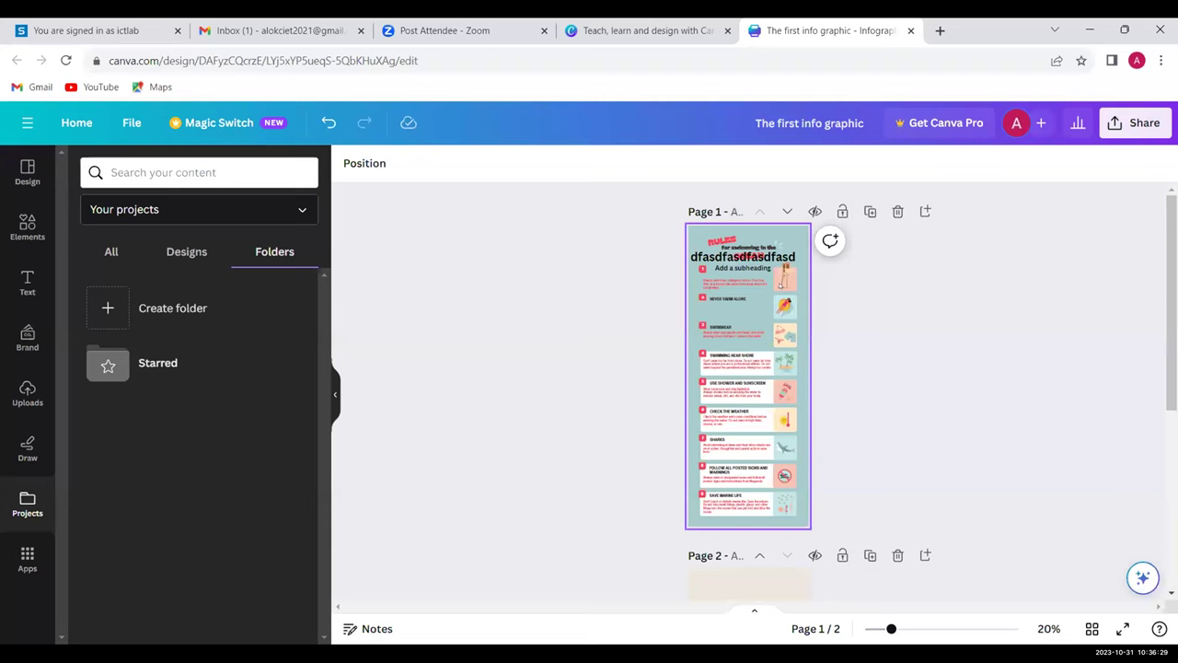
# - Lock page 1 of the infographic and unlock it again
pyautogui.click(787, 229)
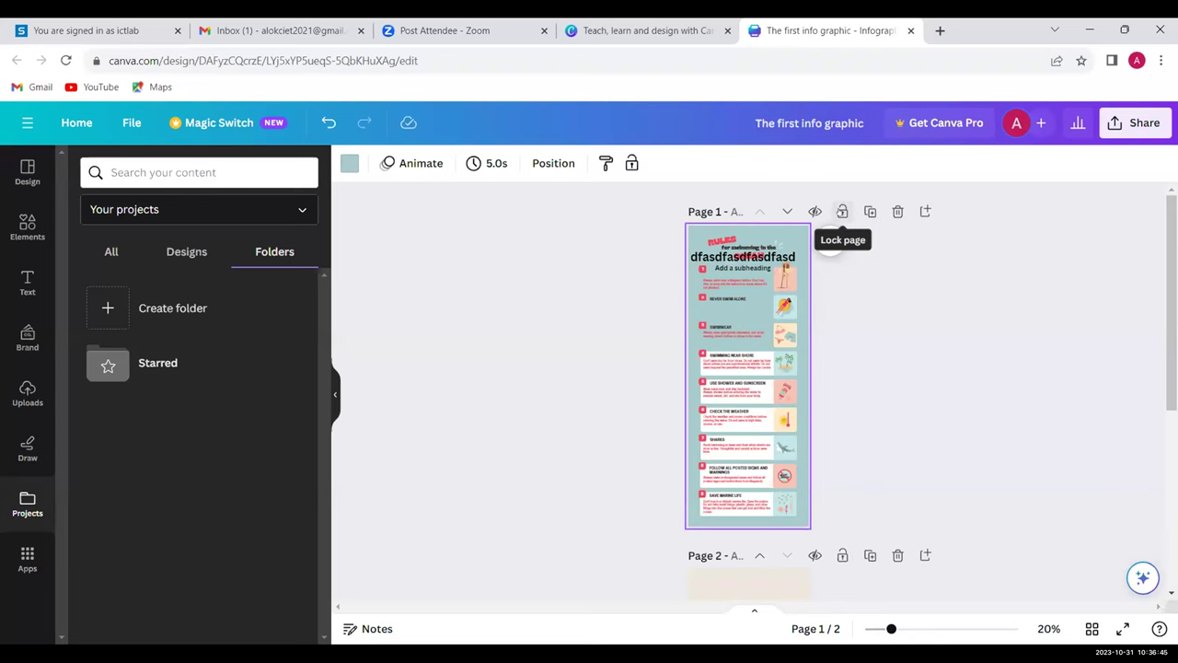
pyautogui.click(843, 212)
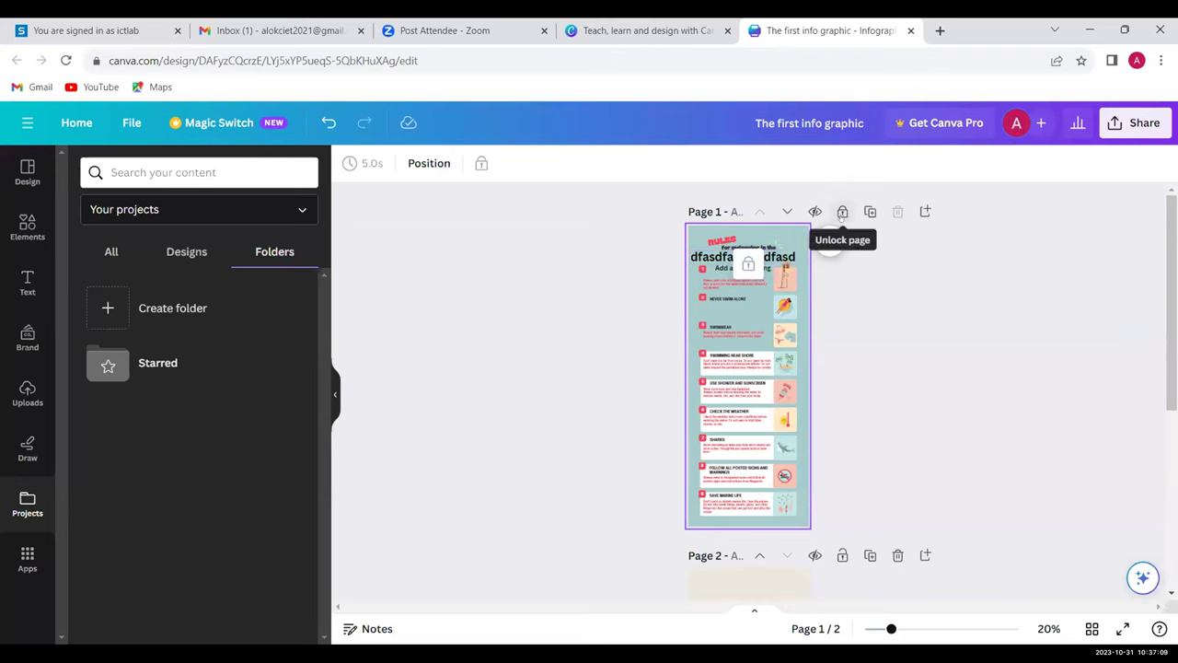
pyautogui.click(841, 212)
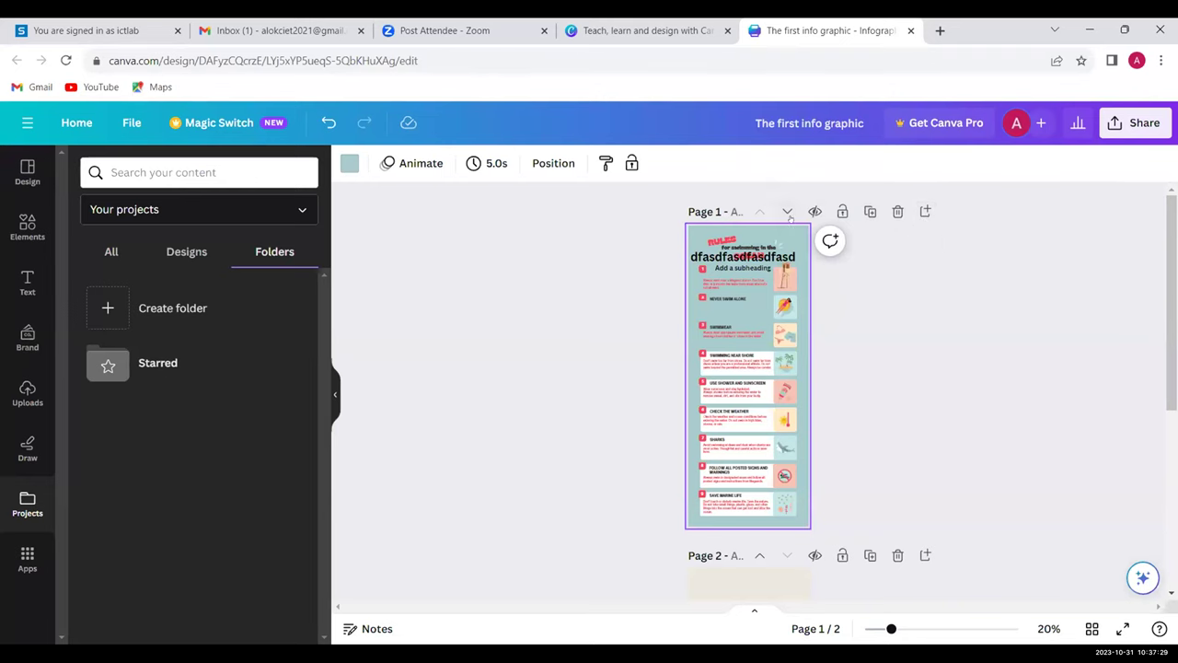
# - Look through the infographic's sharing options and the full list of publishing options, from Share and Social to Messaging and Design, and close it
pyautogui.click(1134, 130)
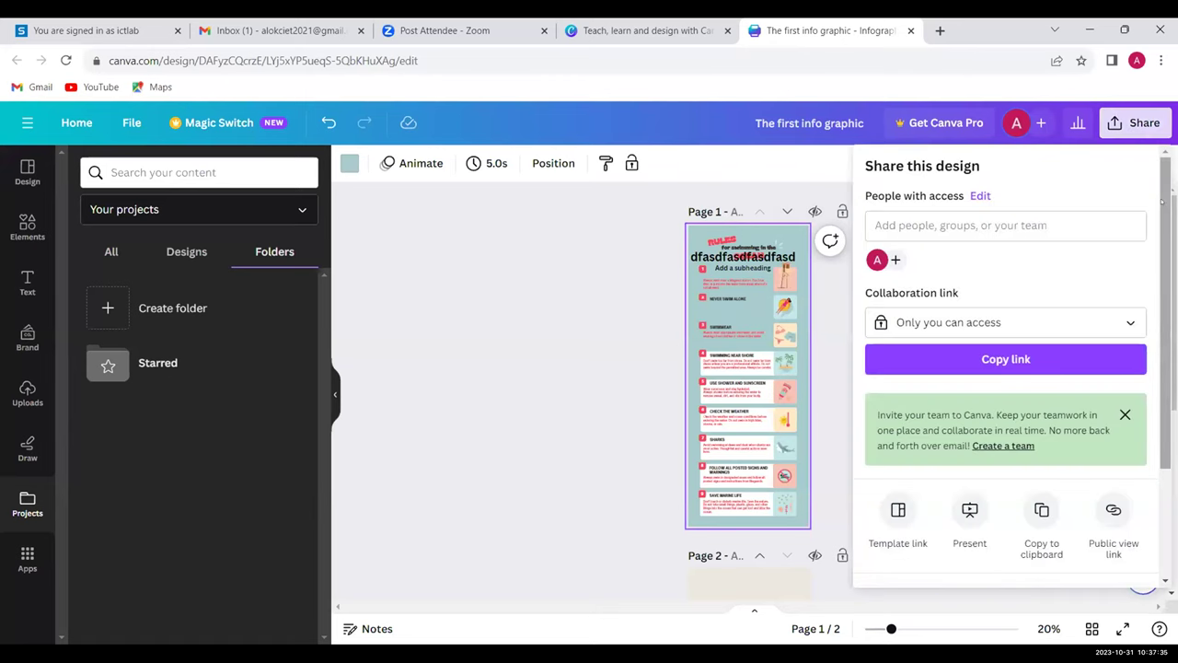
pyautogui.scroll(-1, 1162, 218)
pyautogui.scroll(-1, 1161, 221)
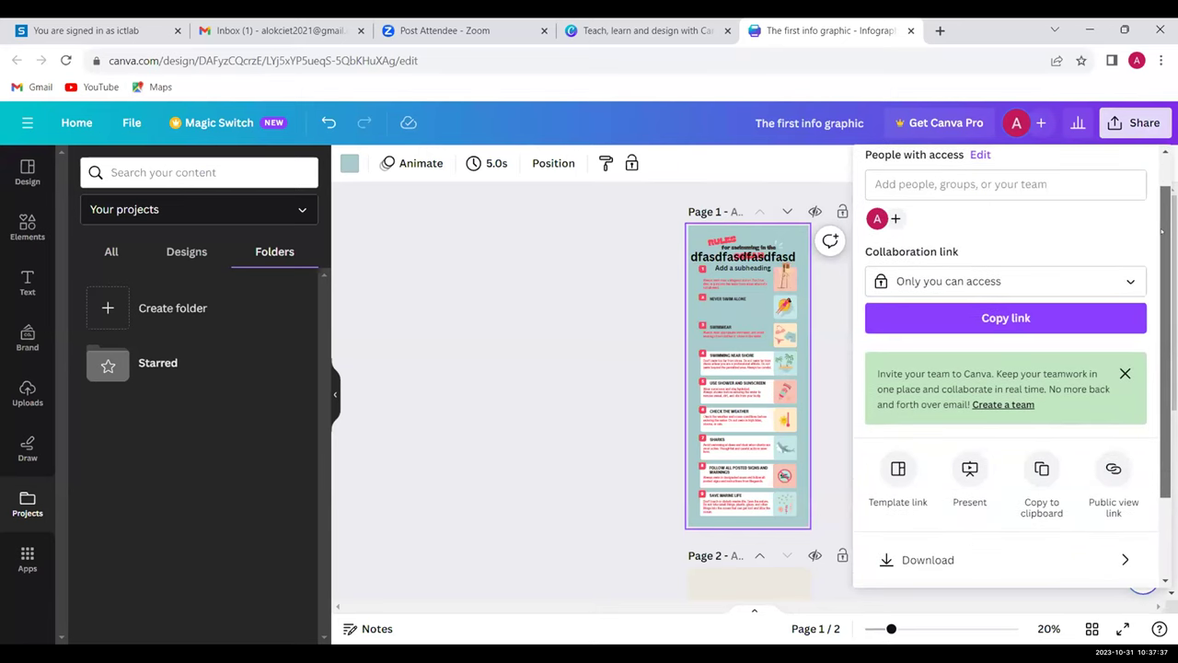
pyautogui.scroll(-3, 1160, 231)
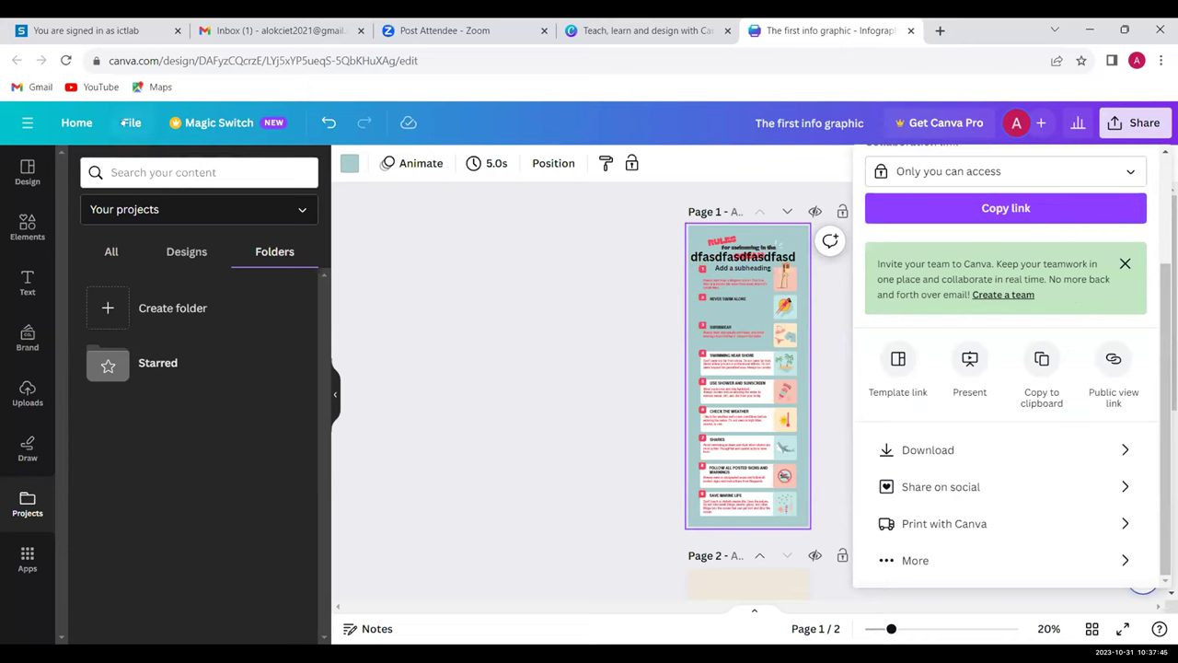
pyautogui.click(887, 571)
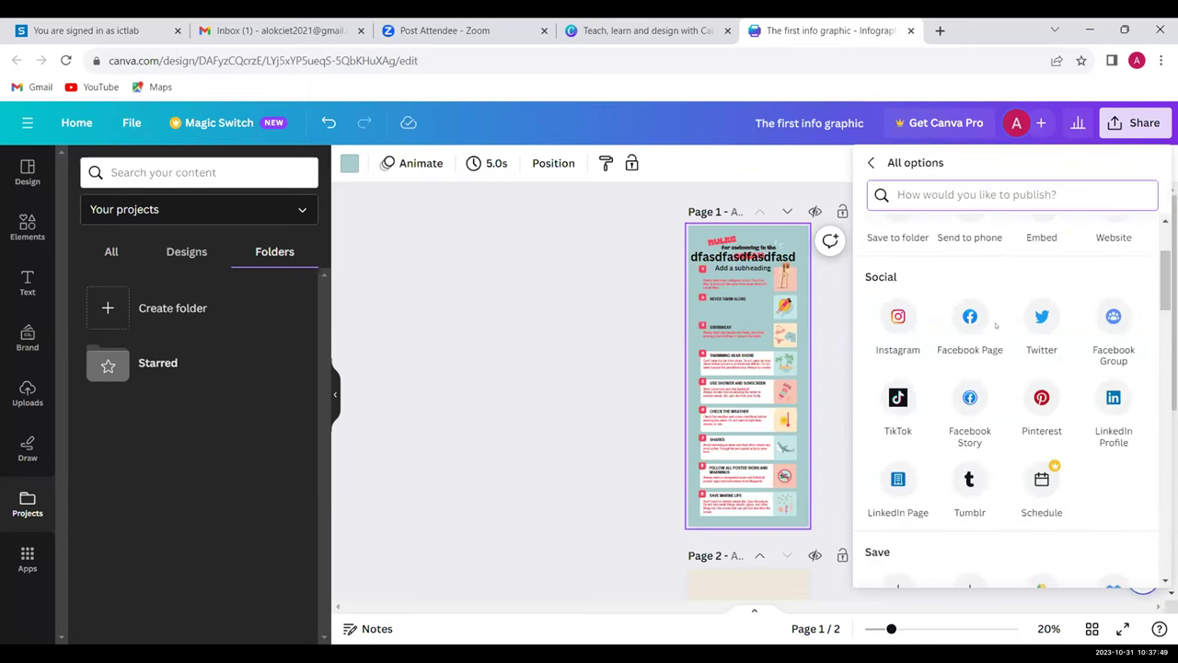
pyautogui.scroll(2, 1162, 249)
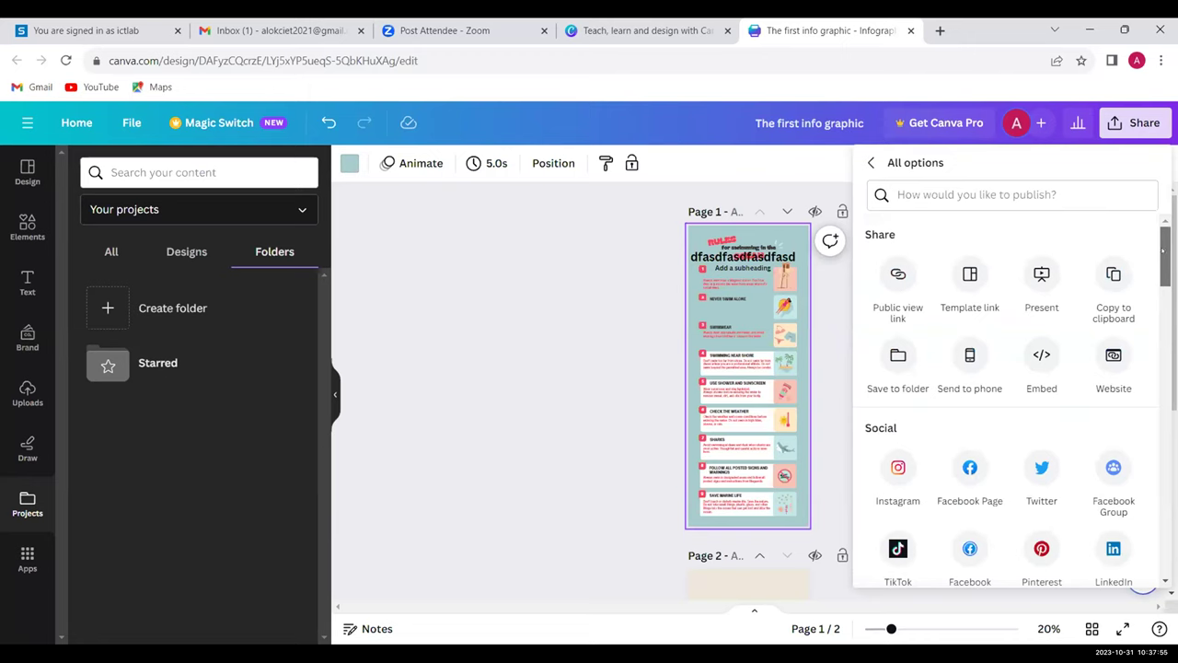
pyautogui.moveTo(1162, 256)
pyautogui.mouseDown()
pyautogui.moveTo(1163, 301)
pyautogui.moveTo(1163, 278)
pyautogui.mouseUp()
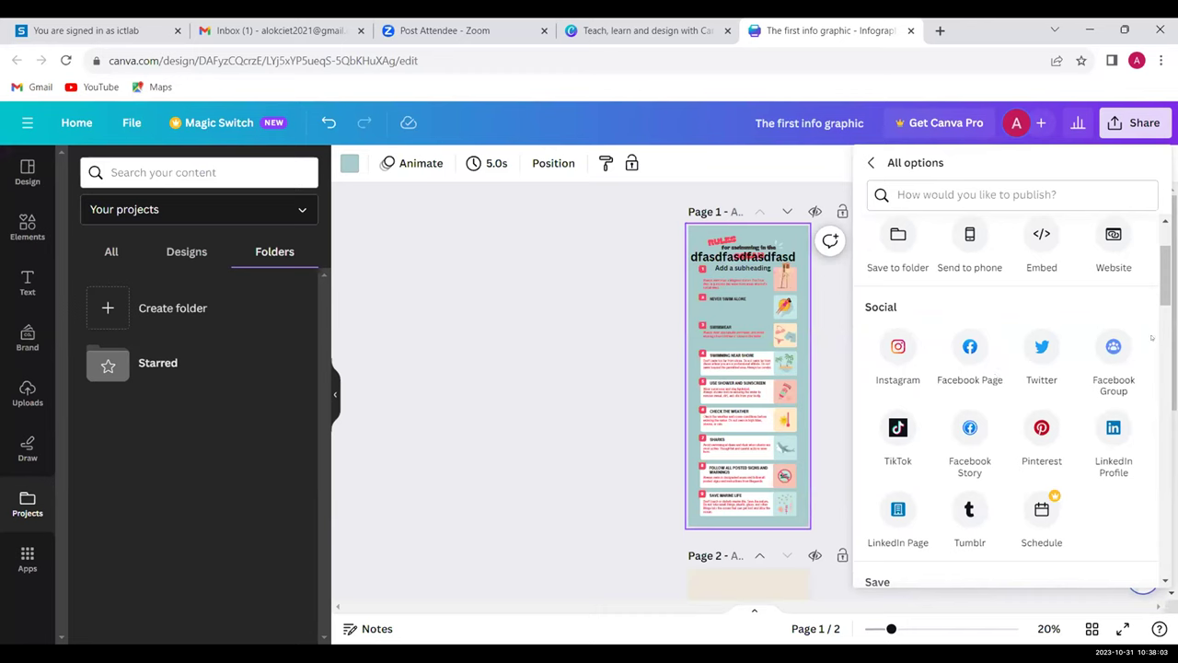
pyautogui.moveTo(1164, 276); pyautogui.dragTo(1168, 328)
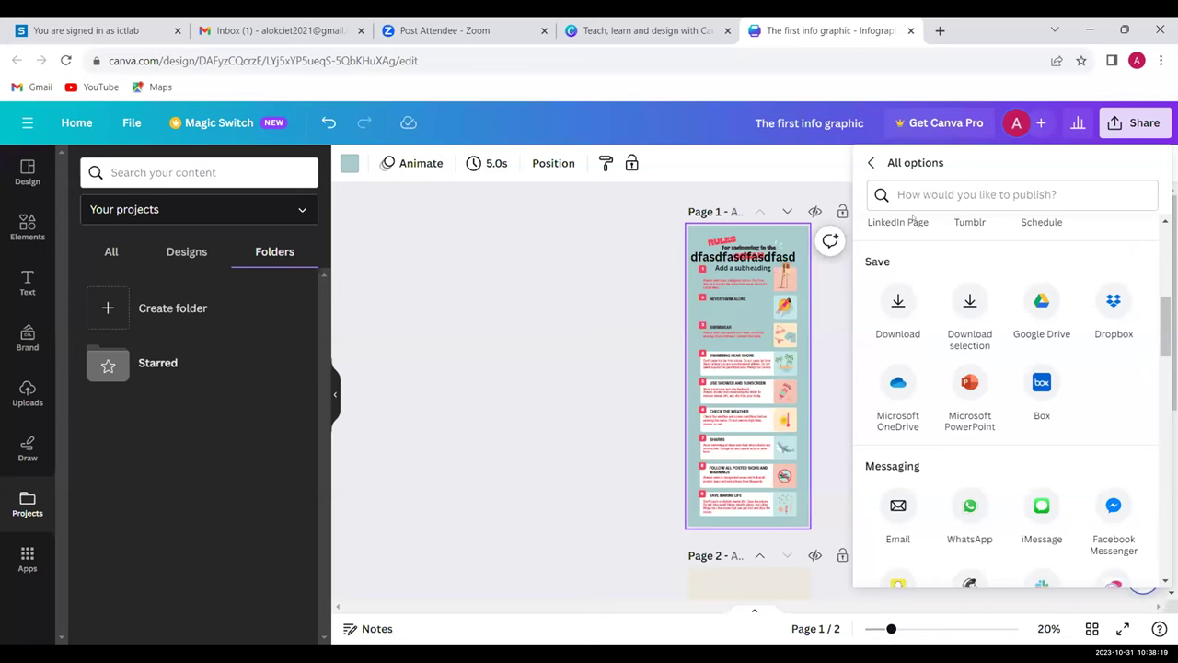
pyautogui.moveTo(1166, 324); pyautogui.dragTo(1167, 358)
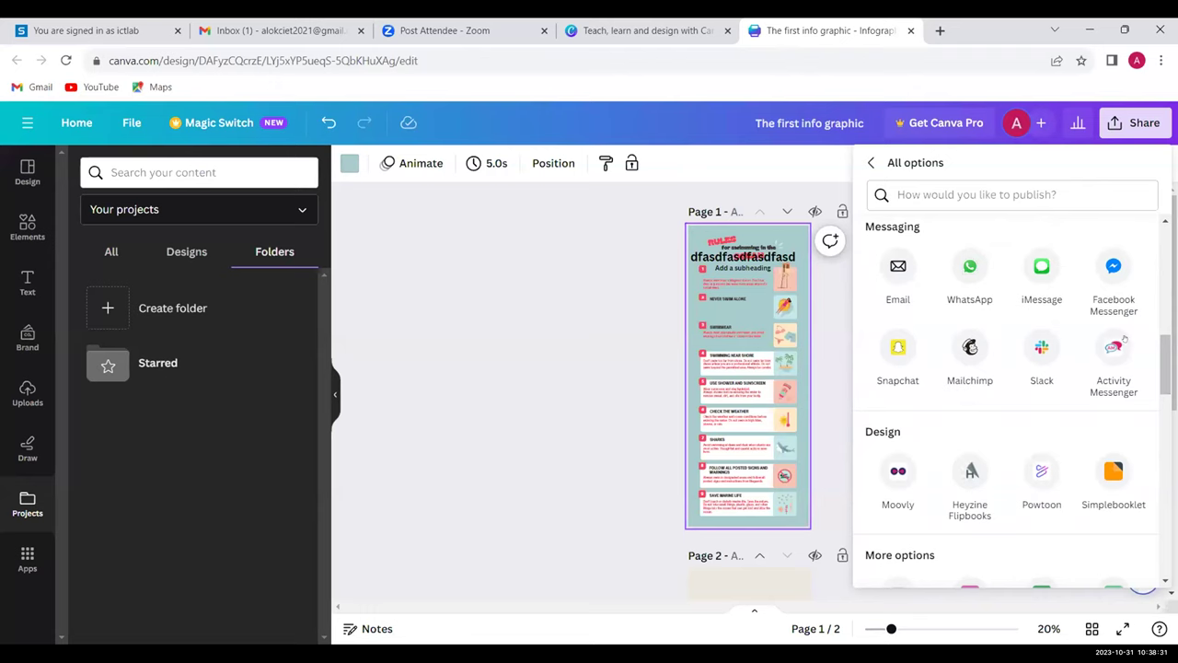
pyautogui.moveTo(1160, 357); pyautogui.dragTo(1167, 253)
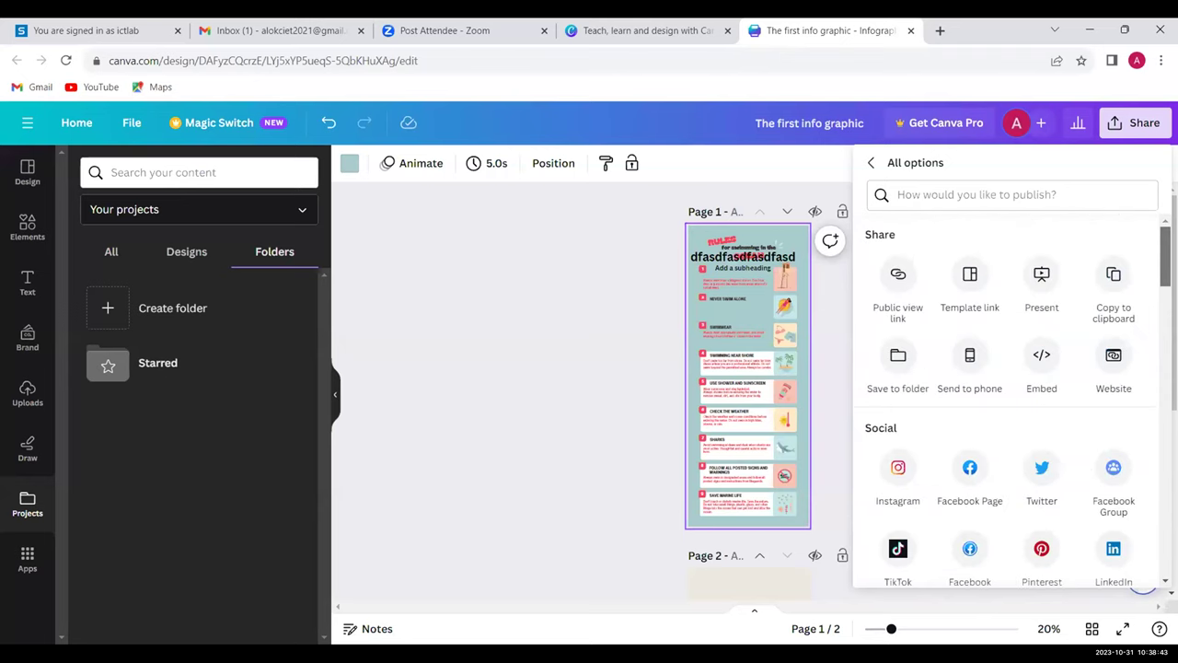
pyautogui.click(530, 288)
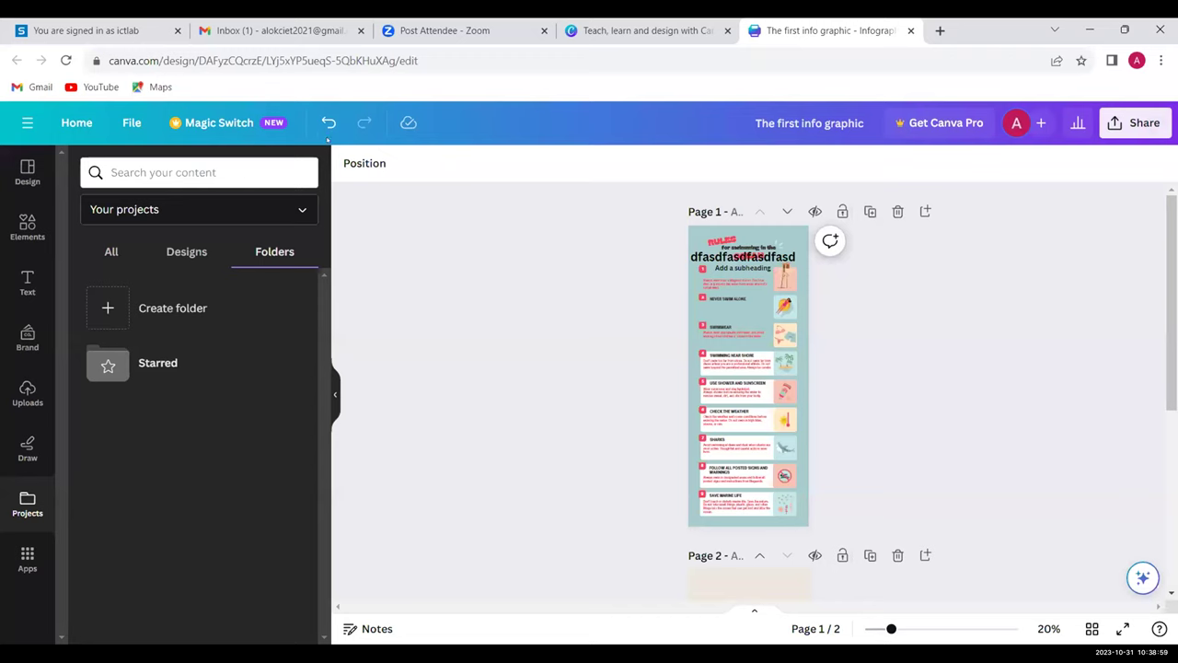
# - Return to the home page and look through its suggested design types, newest features and recent designs
pyautogui.click(77, 122)
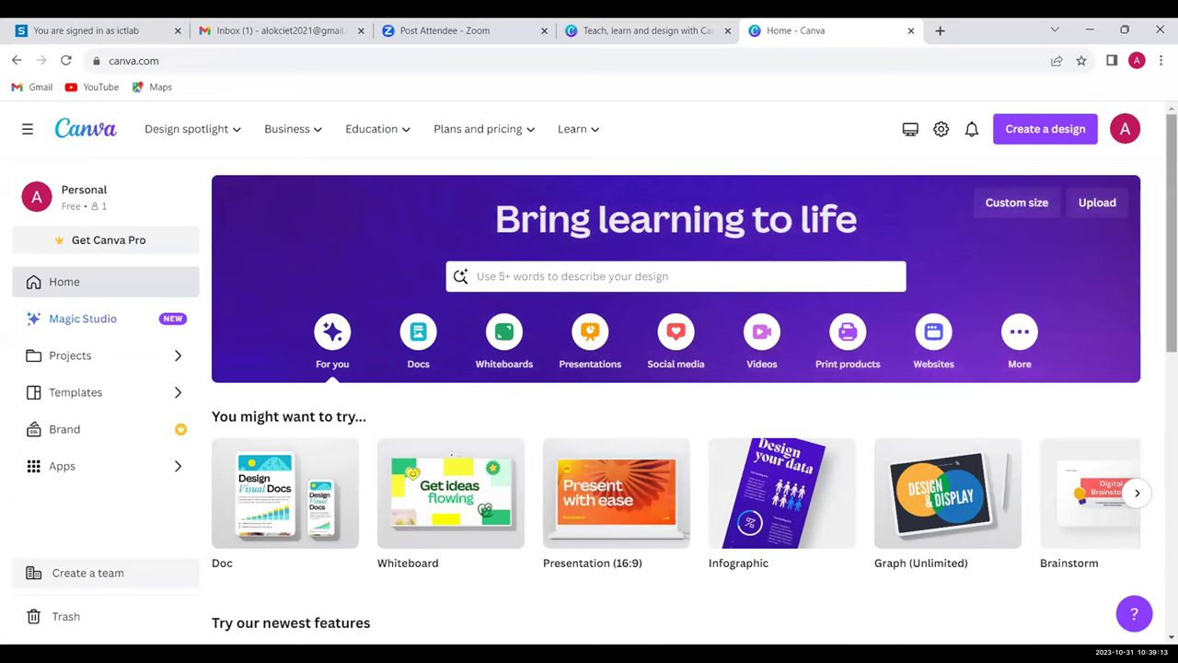
pyautogui.scroll(-1, 677, 368)
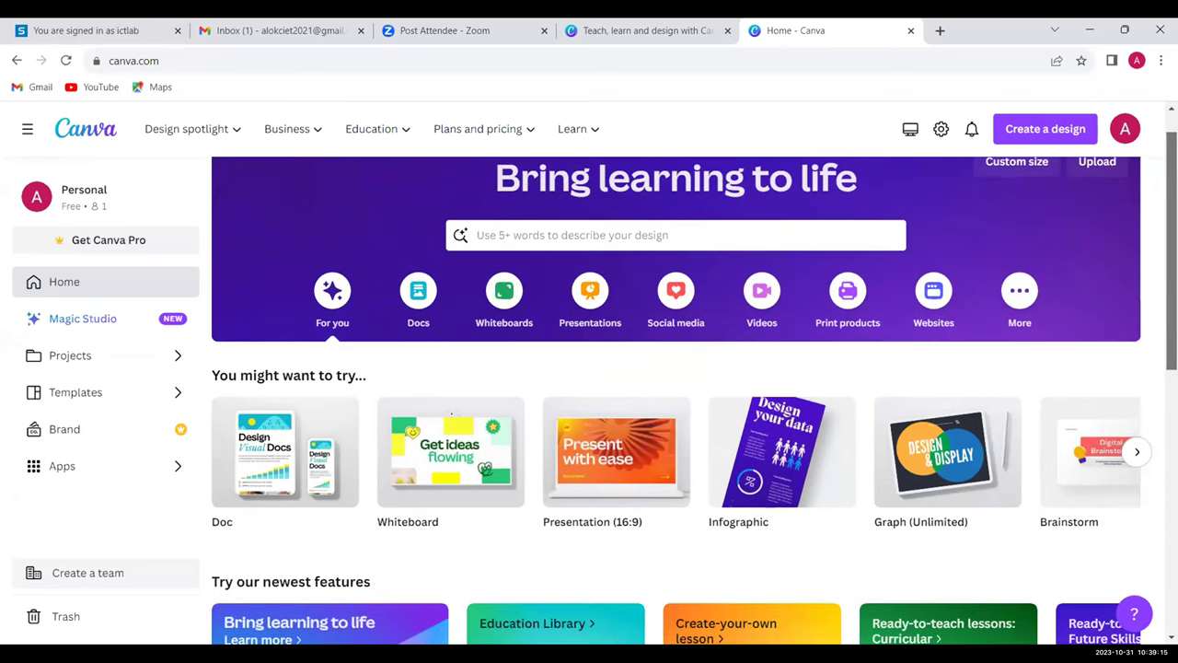
pyautogui.scroll(-1, 676, 386)
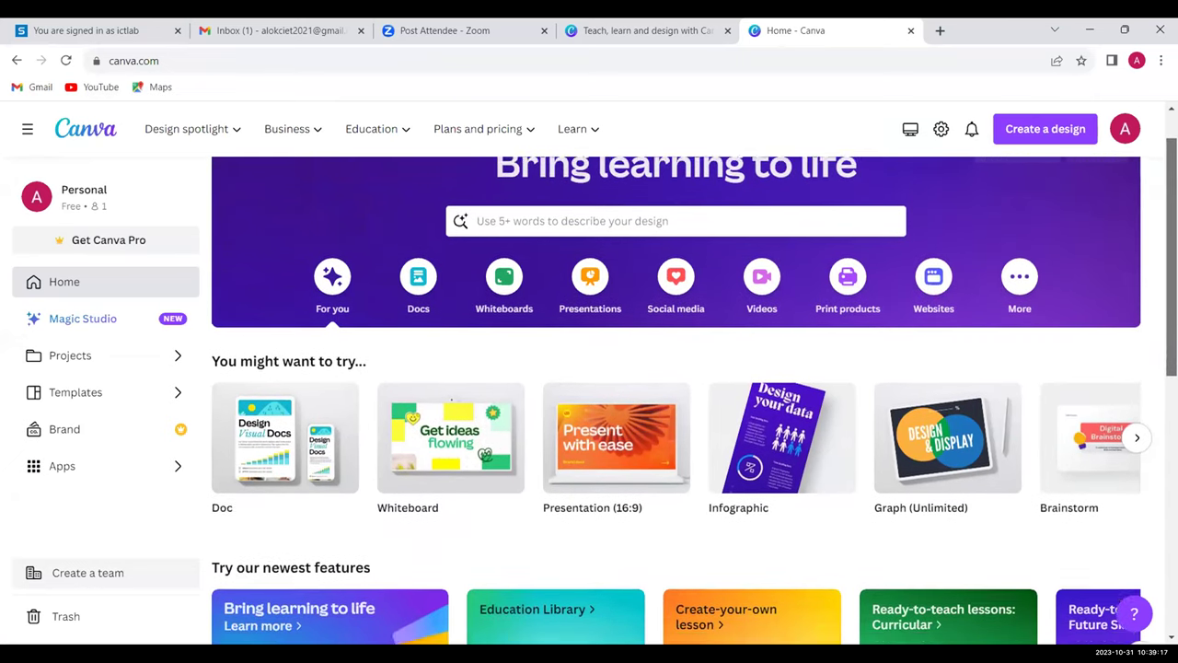
pyautogui.scroll(-3, 790, 474)
pyautogui.scroll(-1, 794, 414)
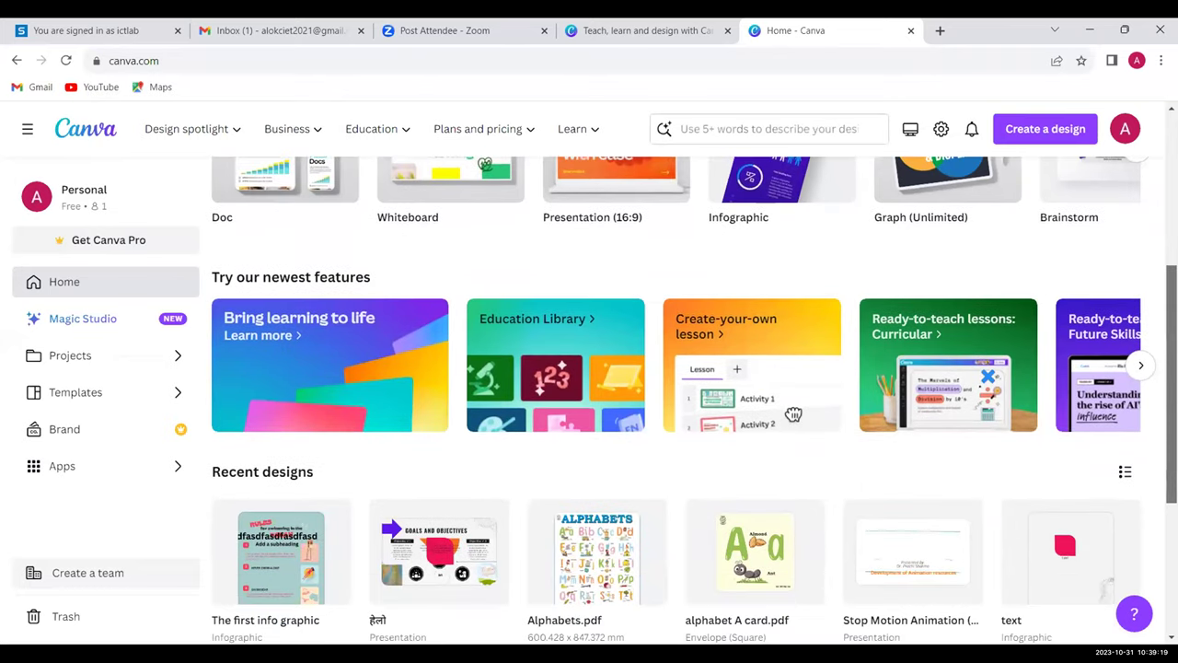
pyautogui.scroll(-4, 677, 410)
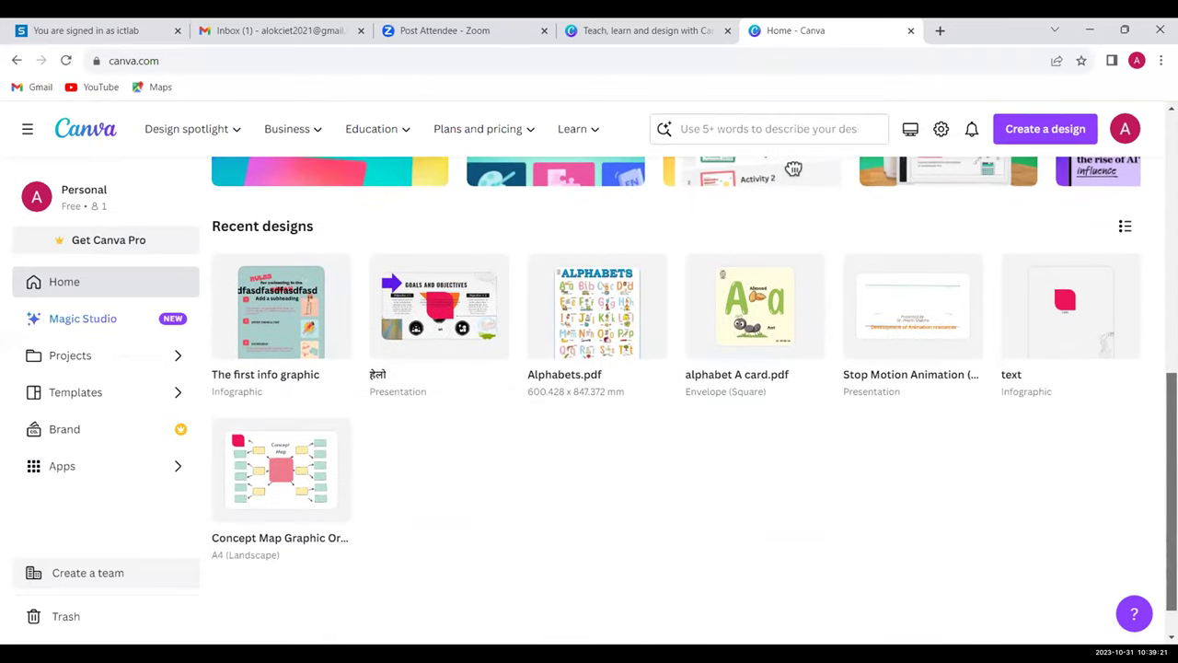
pyautogui.scroll(7, 793, 168)
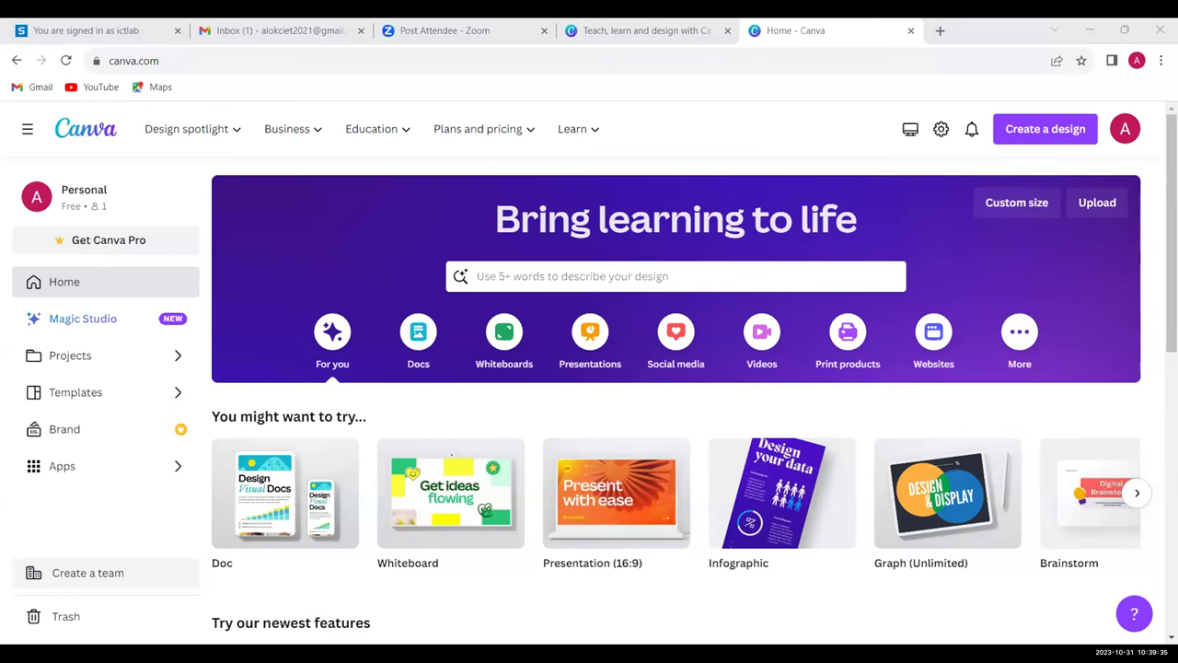
pyautogui.scroll(-3, 677, 396)
pyautogui.scroll(3, 677, 396)
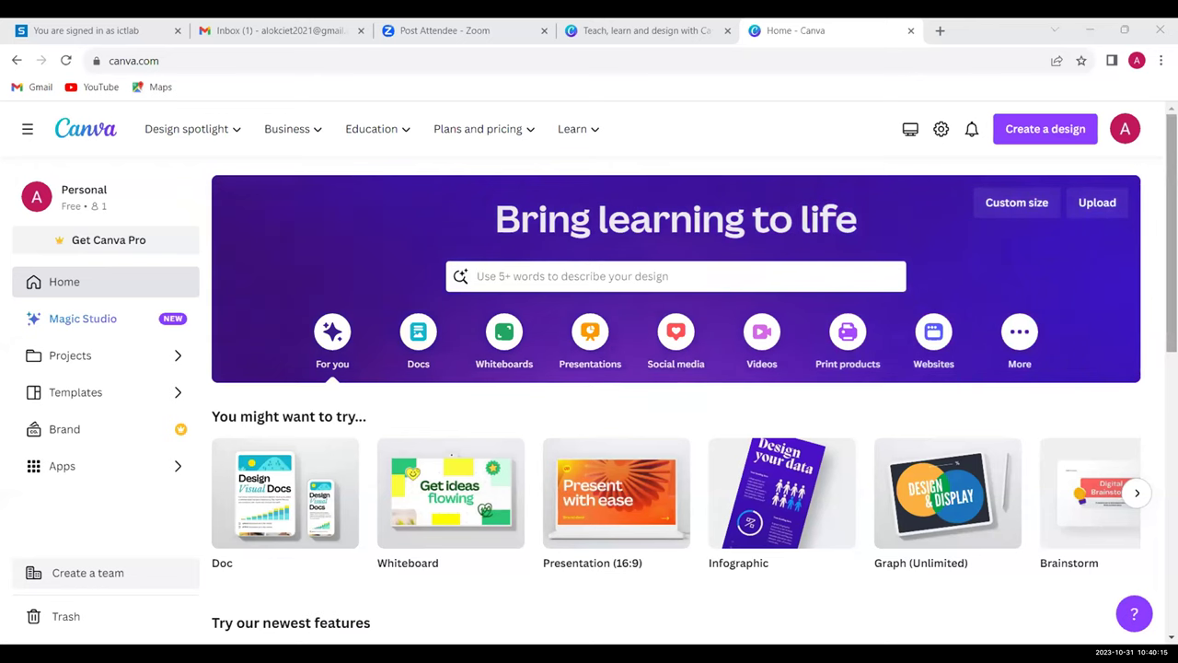
# - Create a new blank Infographic design from the home page's suggested design types
pyautogui.scroll(-1, 728, 574)
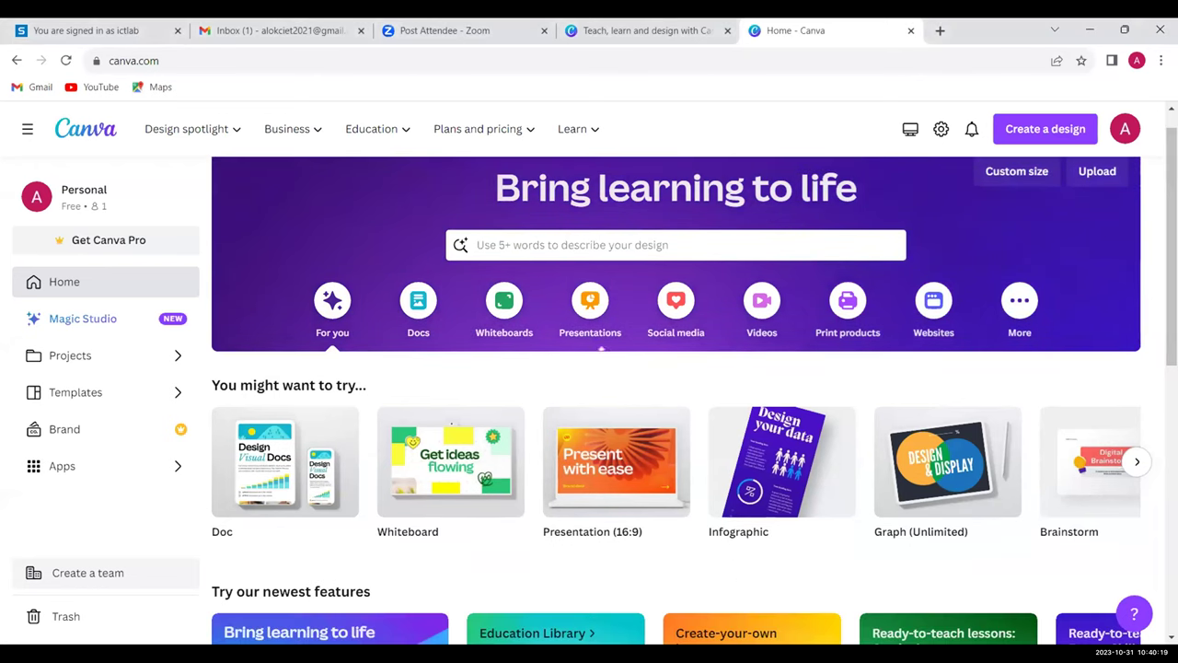
pyautogui.scroll(-2, 793, 593)
pyautogui.scroll(-3, 677, 401)
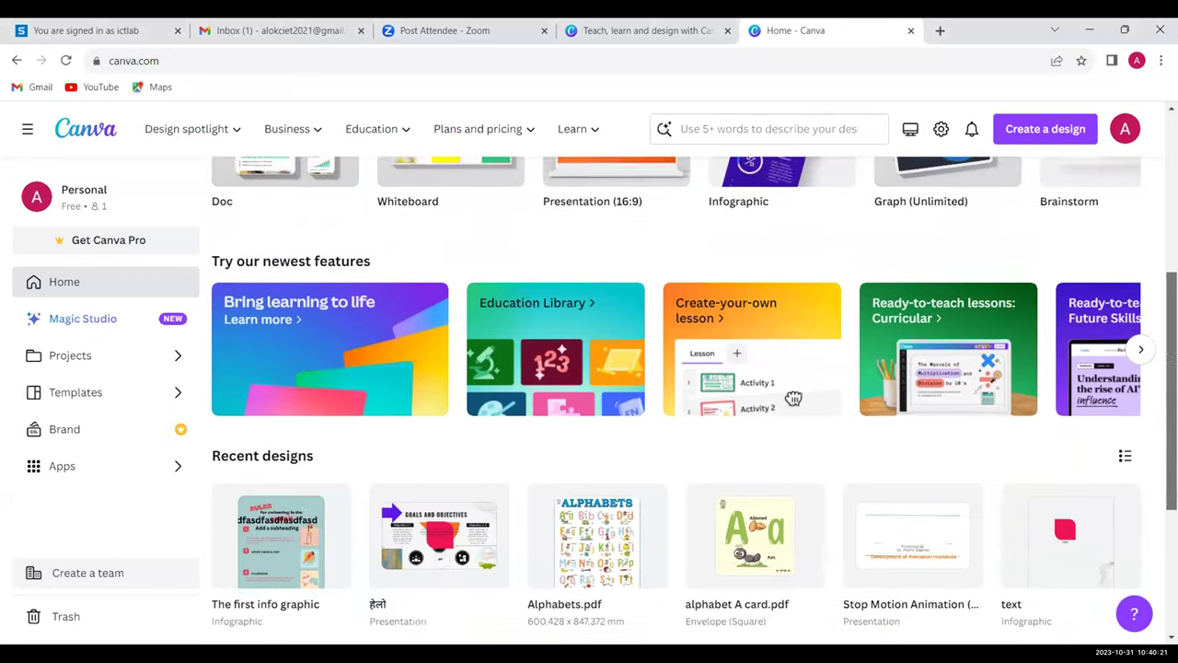
pyautogui.scroll(2, 677, 400)
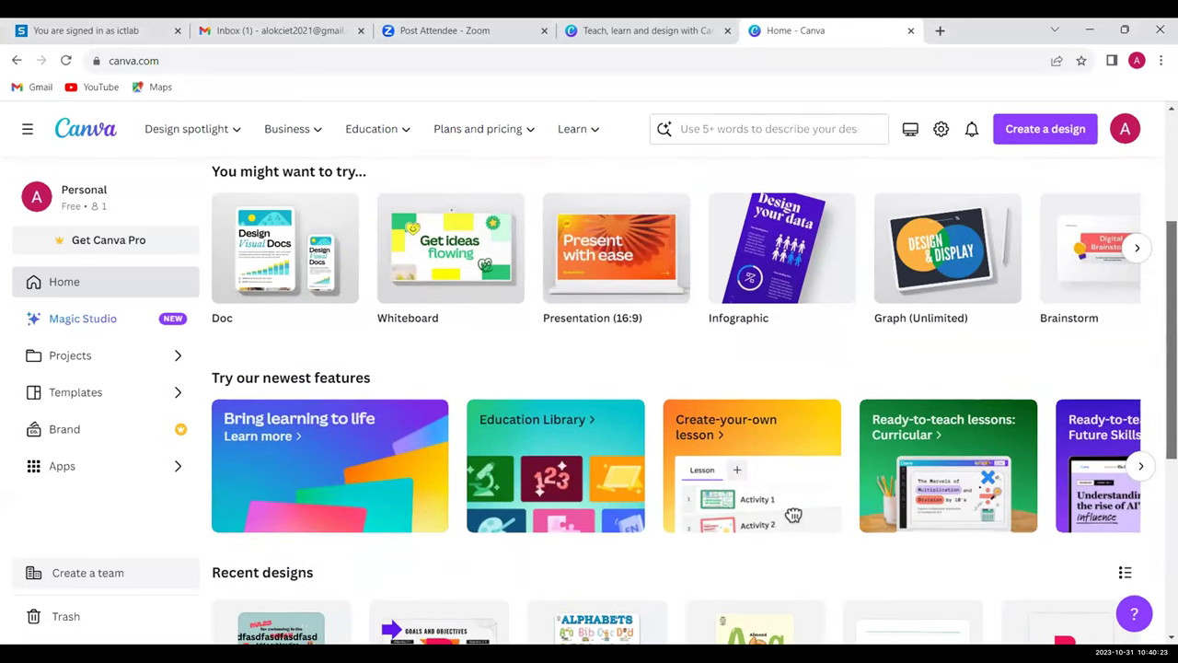
pyautogui.click(785, 213)
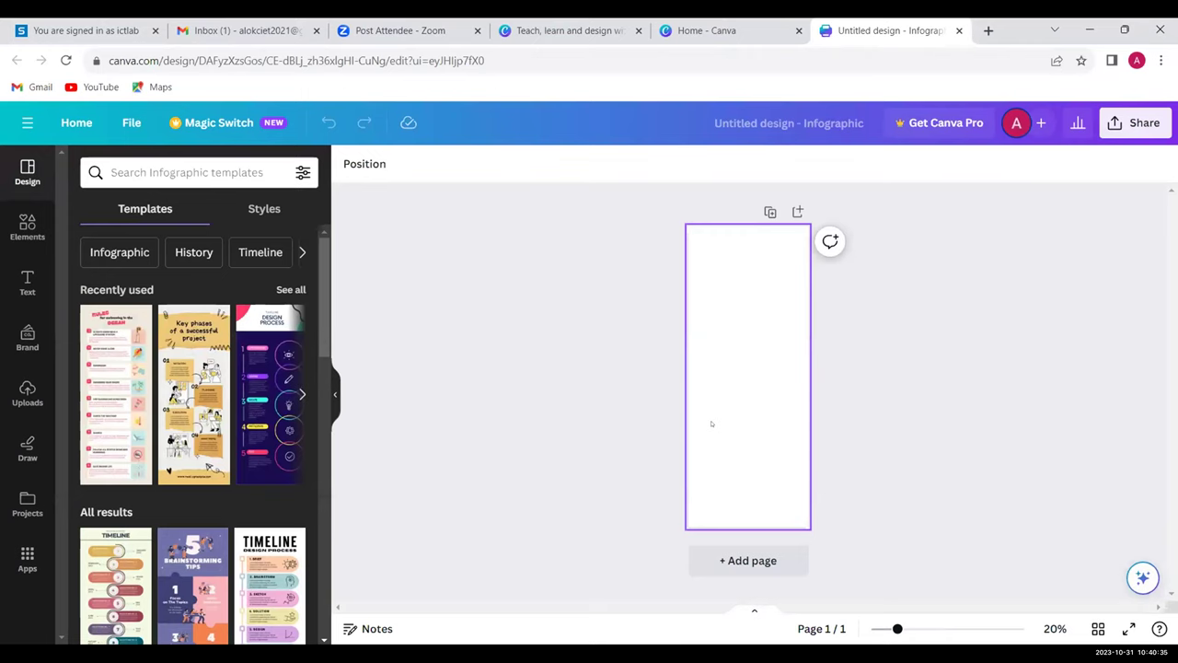
# - Add the recently used sun graphic to the blank page, shrink it to about half size and place it near the page's upper-right corner
pyautogui.click(747, 376)
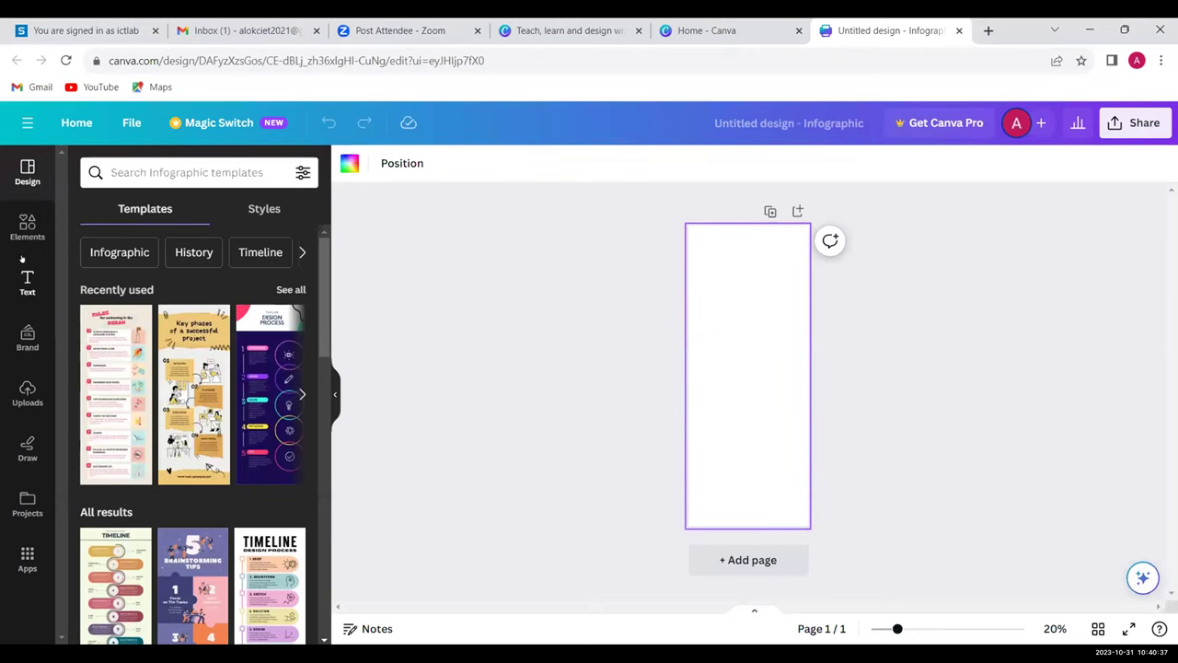
pyautogui.click(27, 226)
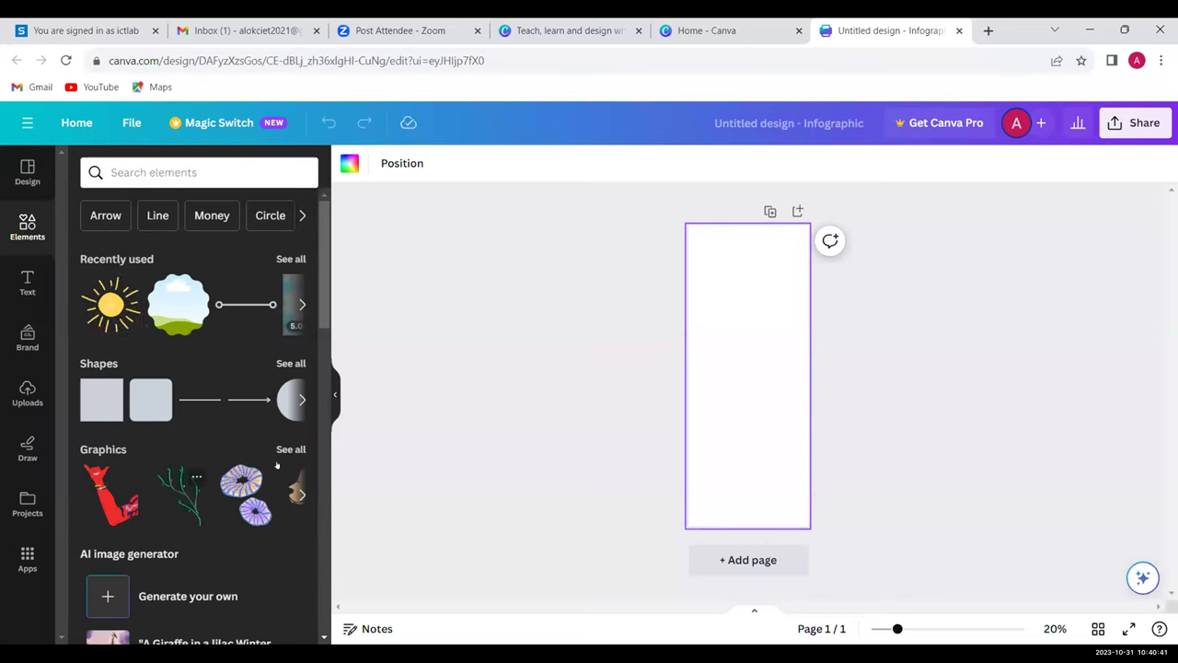
pyautogui.click(129, 288)
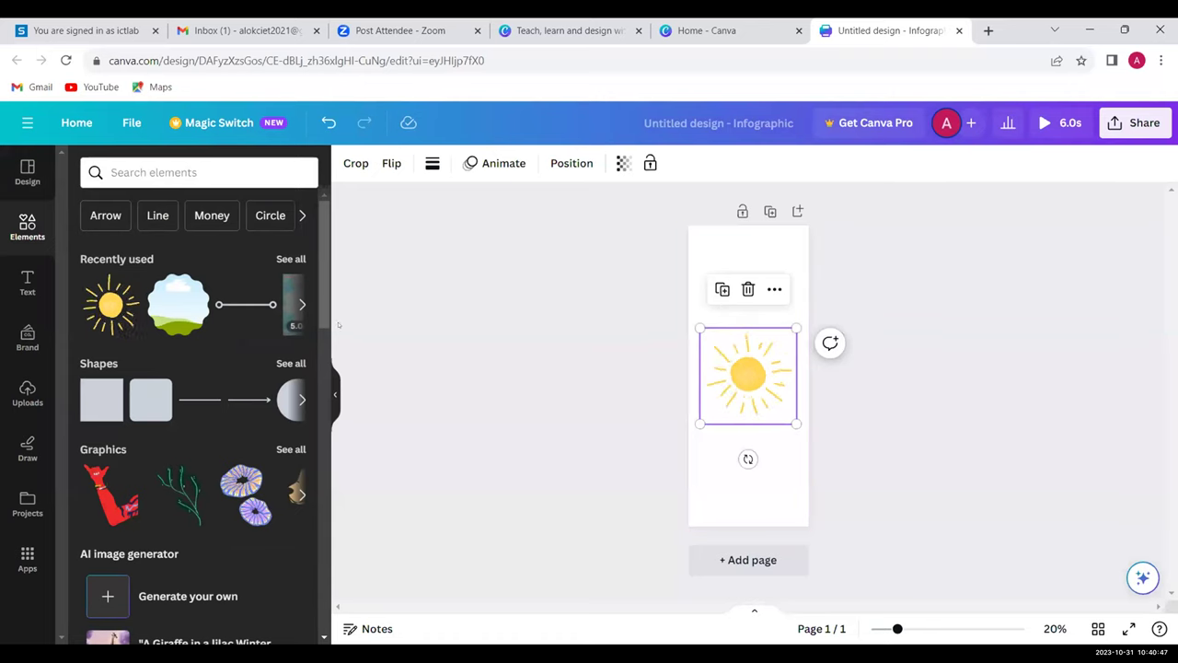
pyautogui.scroll(-2, 315, 346)
pyautogui.scroll(-1, 314, 346)
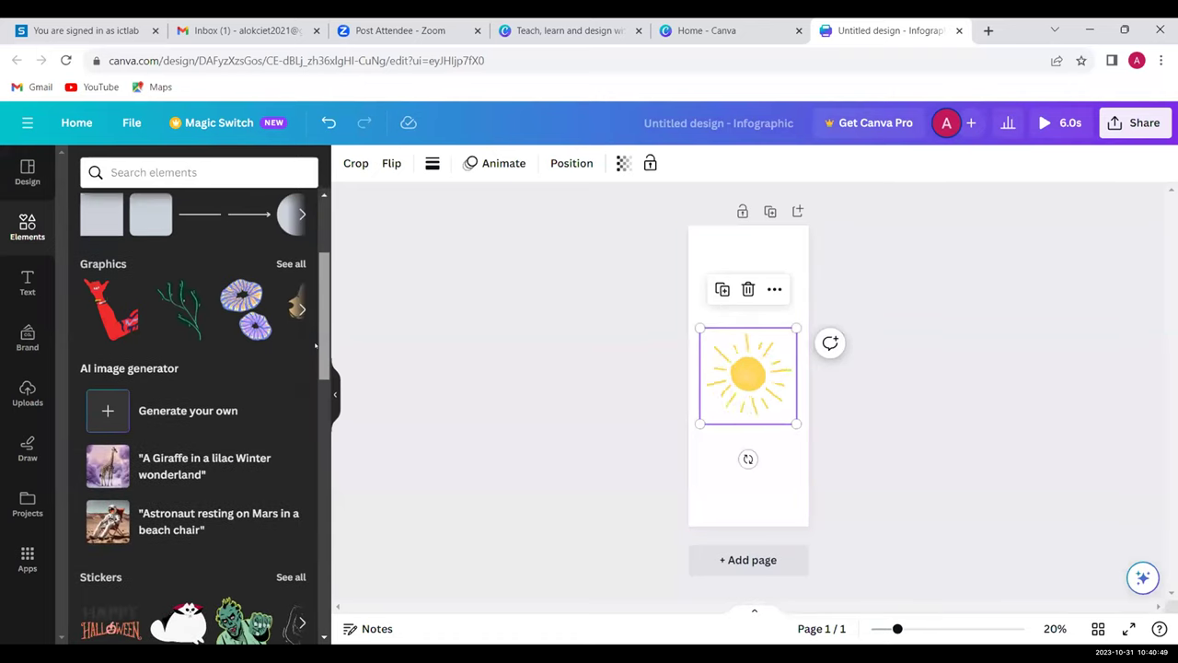
pyautogui.moveTo(797, 425); pyautogui.dragTo(773, 269)
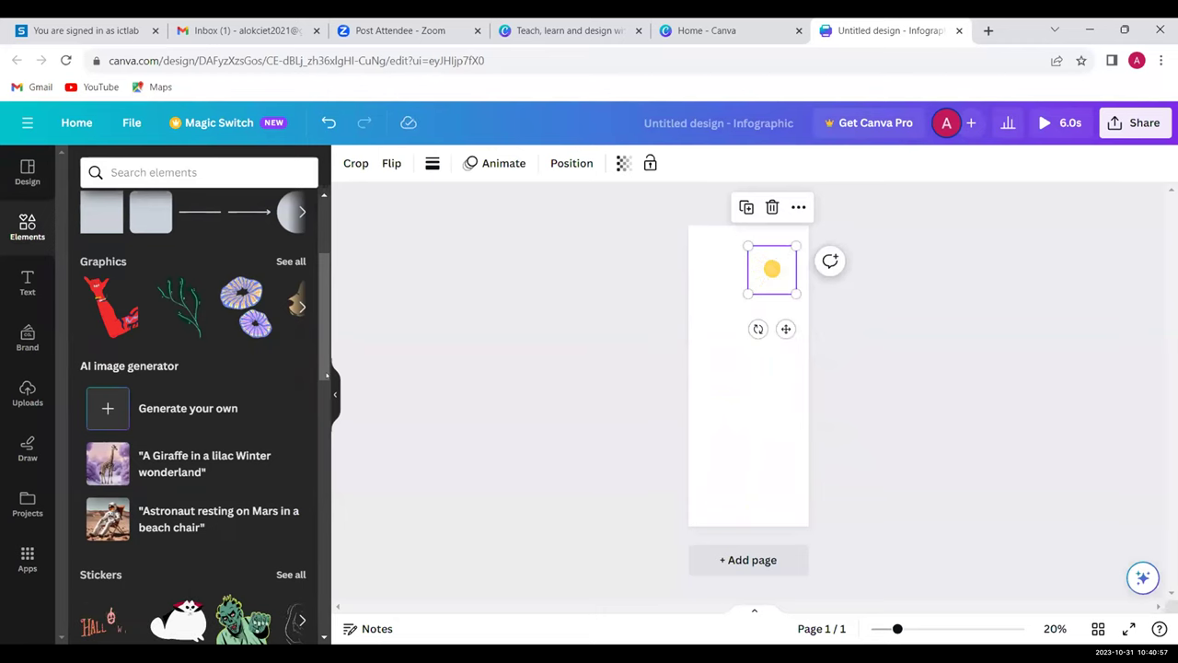
# - Browse the elements, add the colourful leopard-patterned thumbs-up hand graphic to the page and enlarge it below the sun
pyautogui.scroll(-3, 313, 396)
pyautogui.scroll(-9, 320, 396)
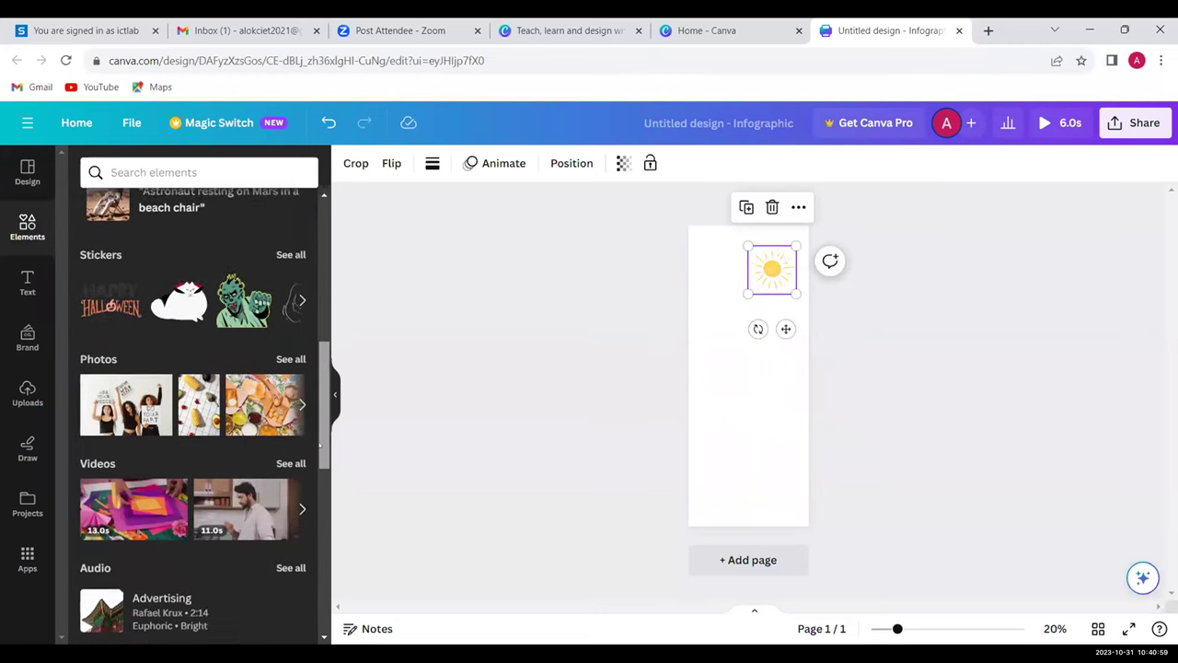
pyautogui.scroll(12, 327, 365)
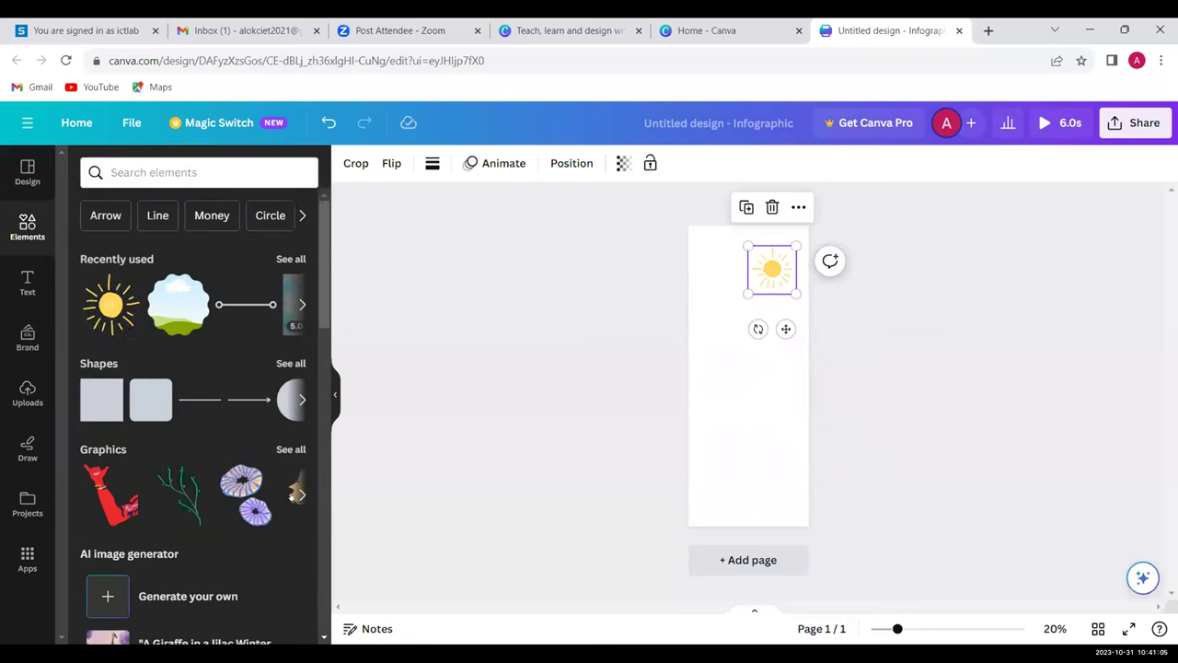
pyautogui.click(300, 495)
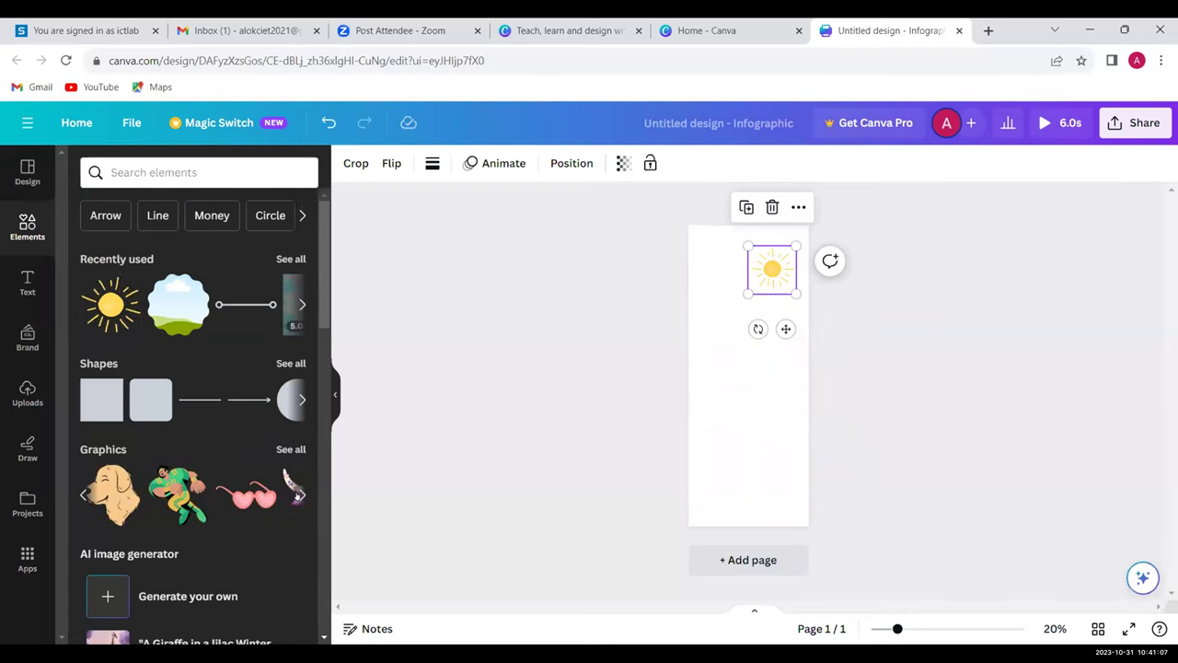
pyautogui.click(300, 496)
pyautogui.click(300, 495)
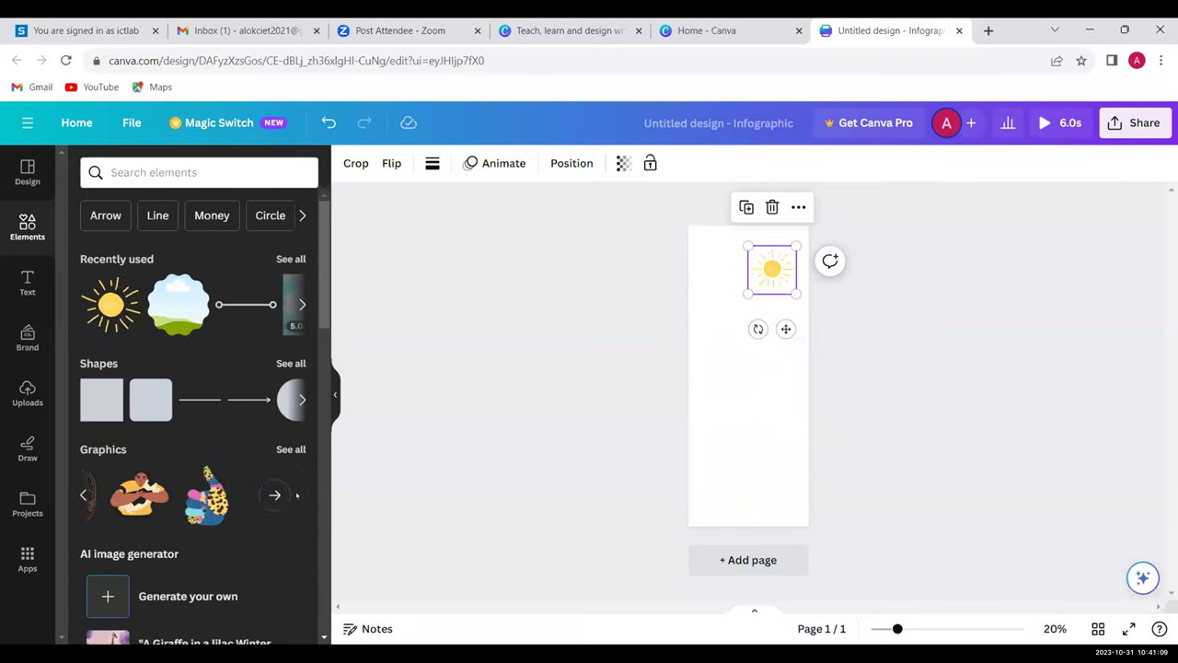
pyautogui.click(207, 497)
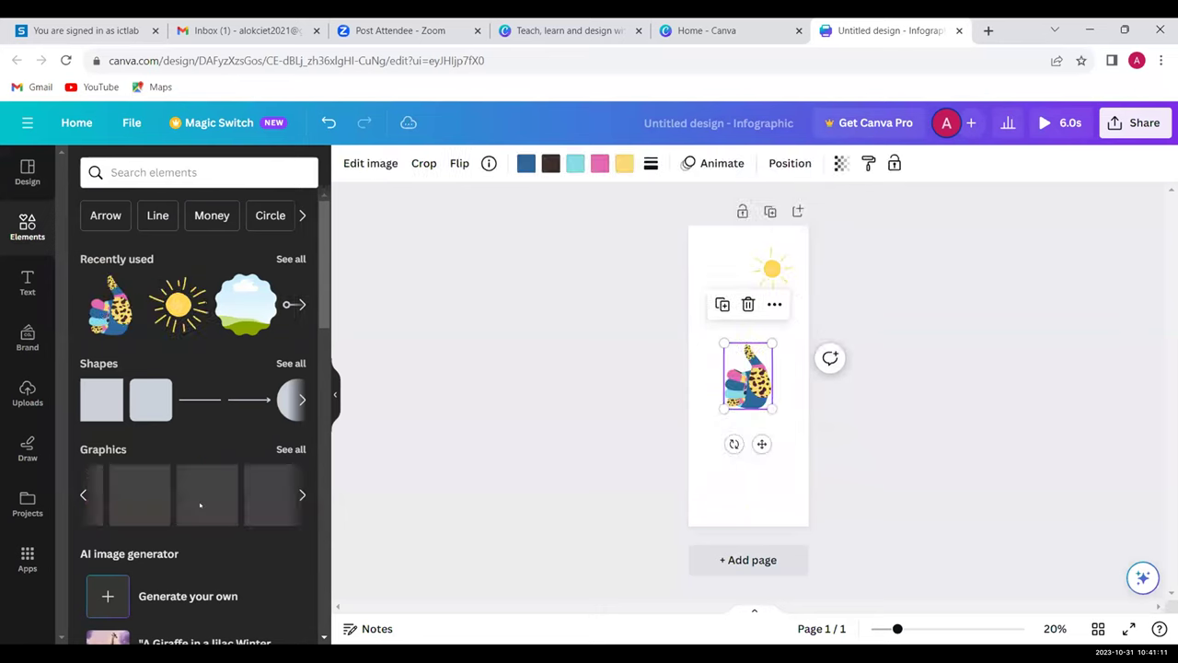
pyautogui.moveTo(773, 409); pyautogui.dragTo(796, 441)
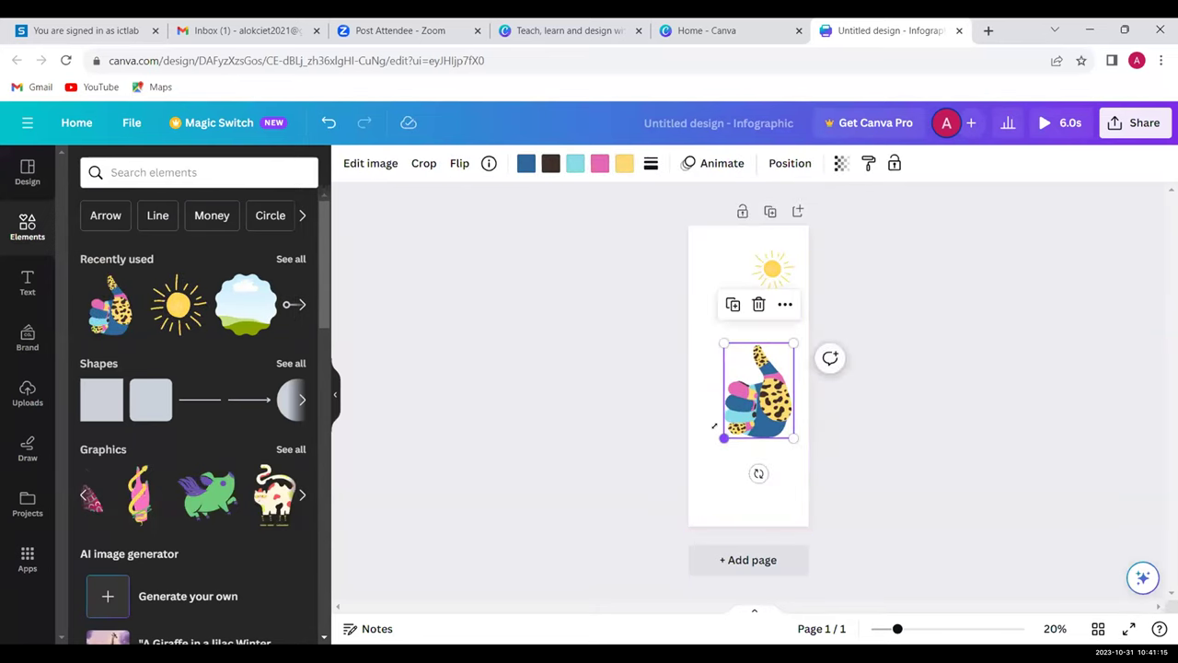
pyautogui.moveTo(724, 442)
pyautogui.mouseDown()
pyautogui.moveTo(714, 451)
pyautogui.moveTo(721, 440)
pyautogui.mouseUp()
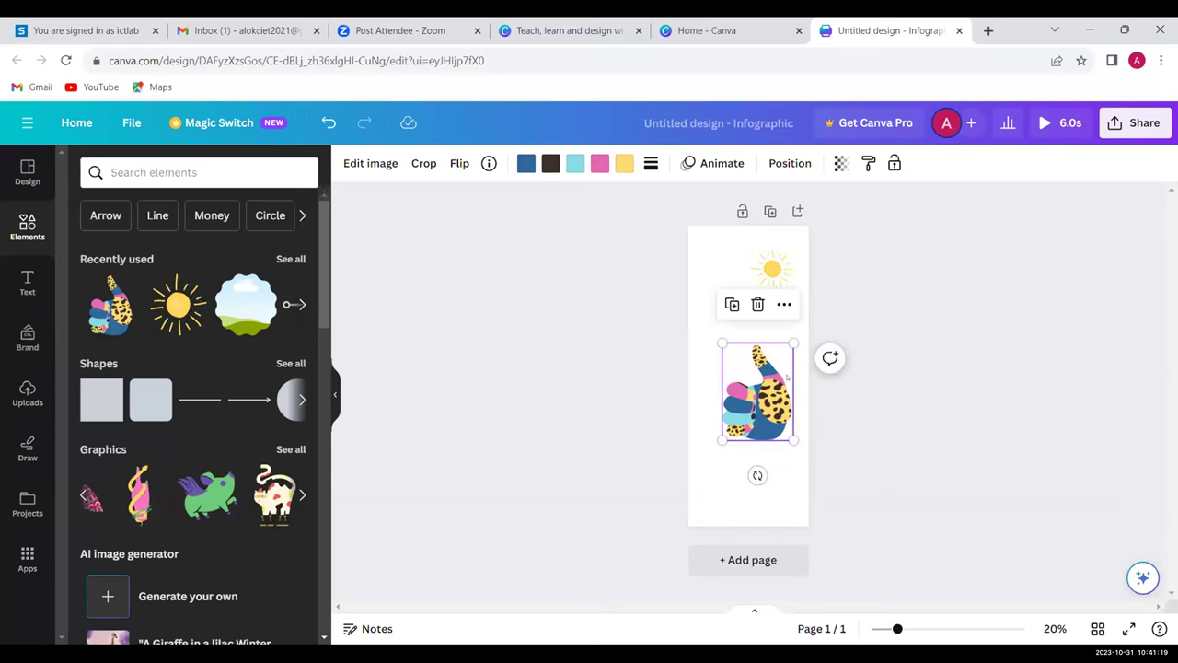
# - Set the infographic page's background to the default red-to-purple gradient
pyautogui.click(695, 258)
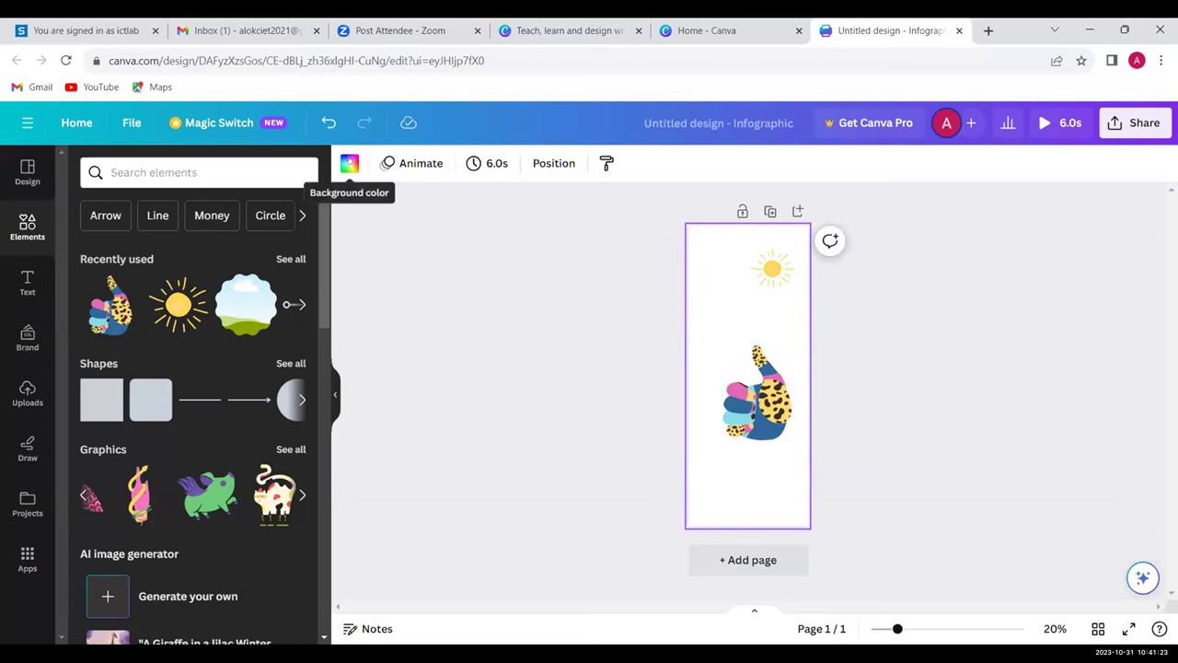
pyautogui.click(349, 164)
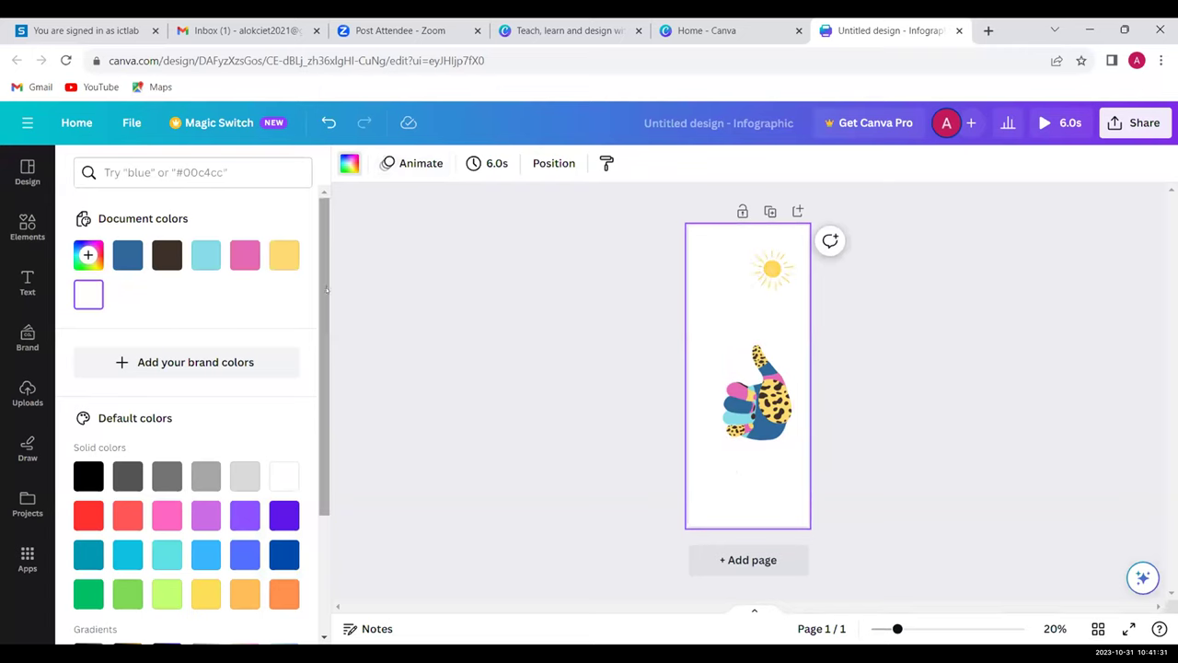
pyautogui.scroll(-1, 318, 355)
pyautogui.scroll(-1, 318, 354)
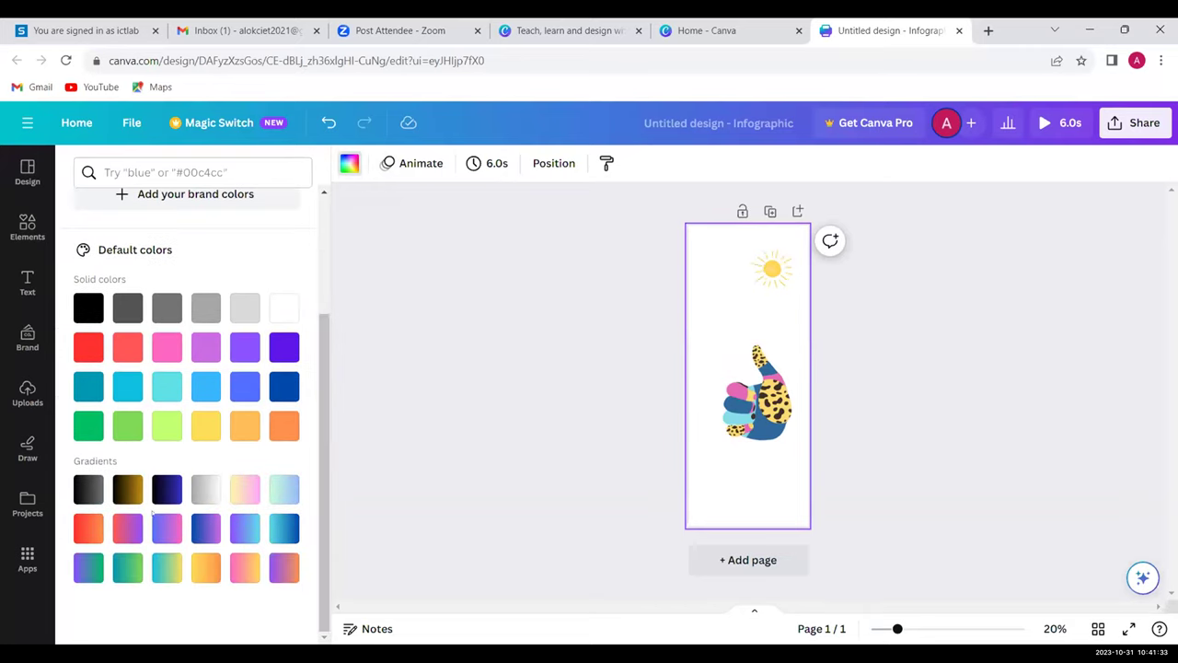
pyautogui.click(130, 530)
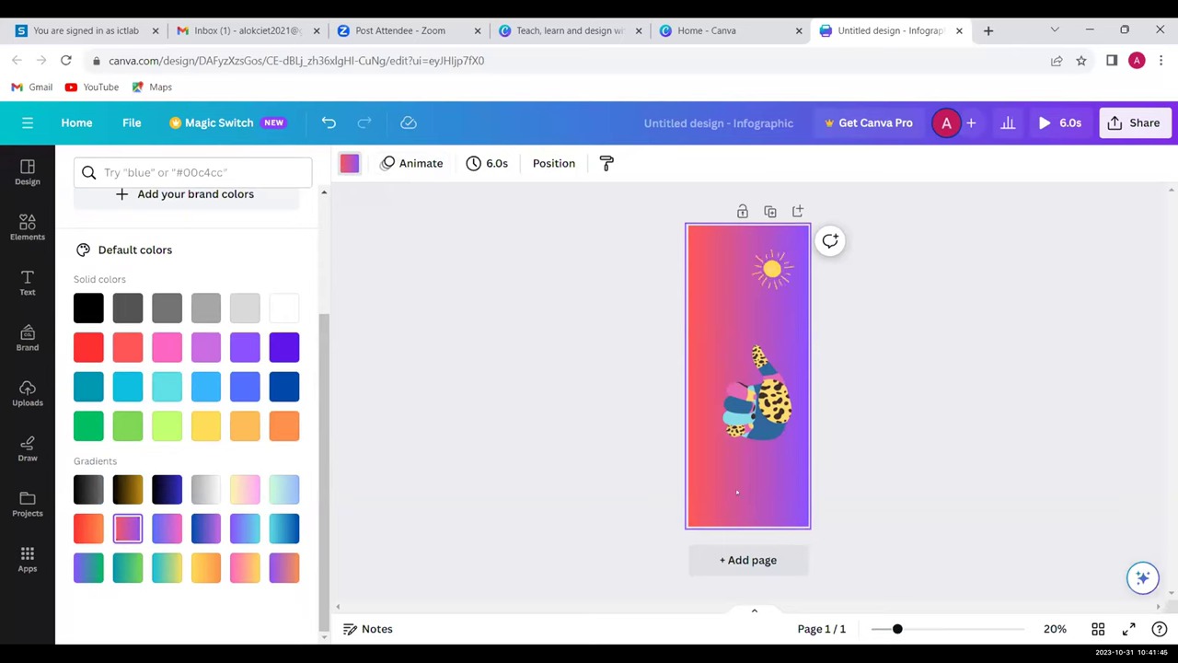
# - Add a second page to the infographic and view the page timing options without changing them
pyautogui.click(767, 560)
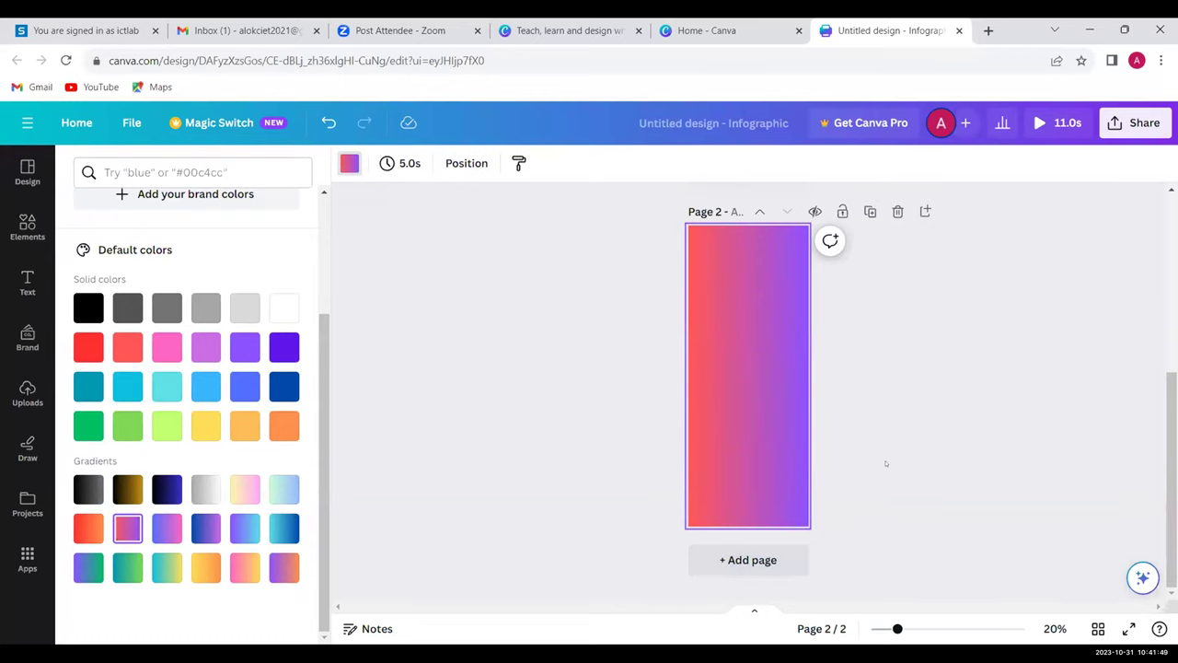
pyautogui.scroll(5, 747, 386)
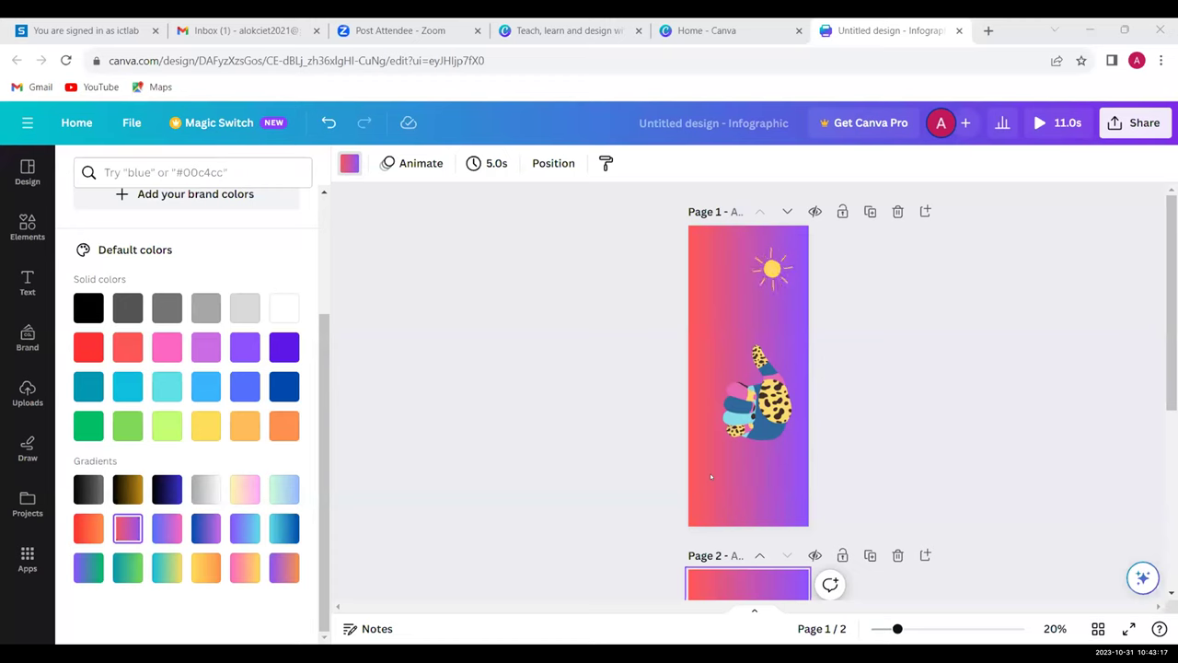
pyautogui.click(491, 163)
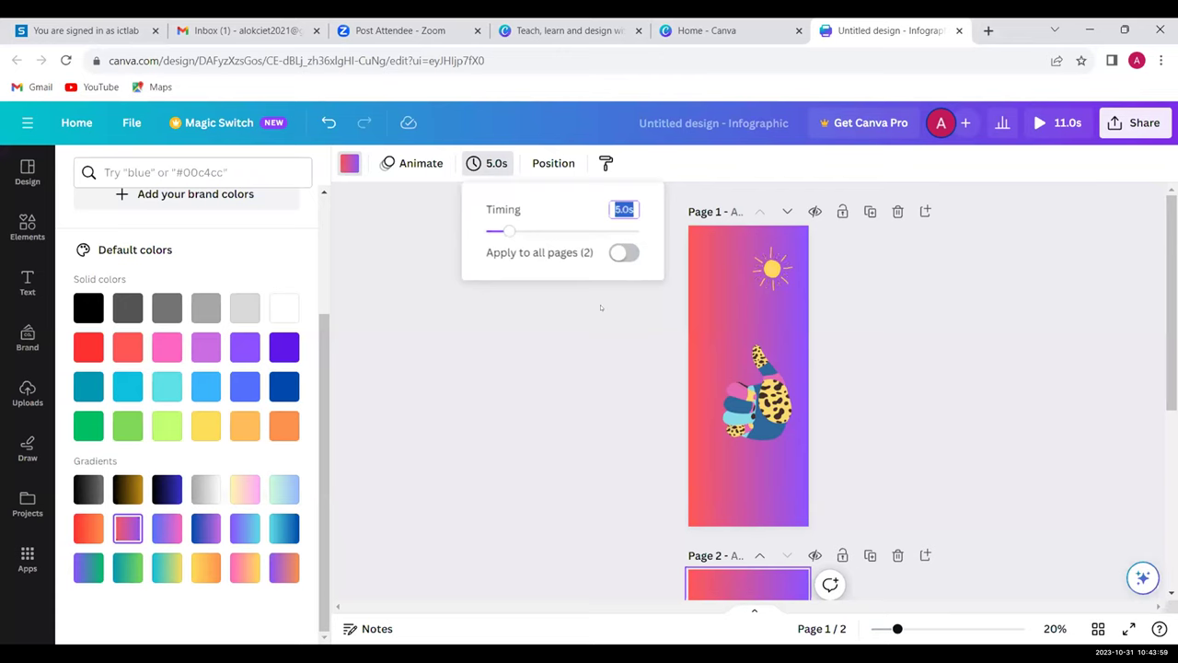
pyautogui.click(600, 308)
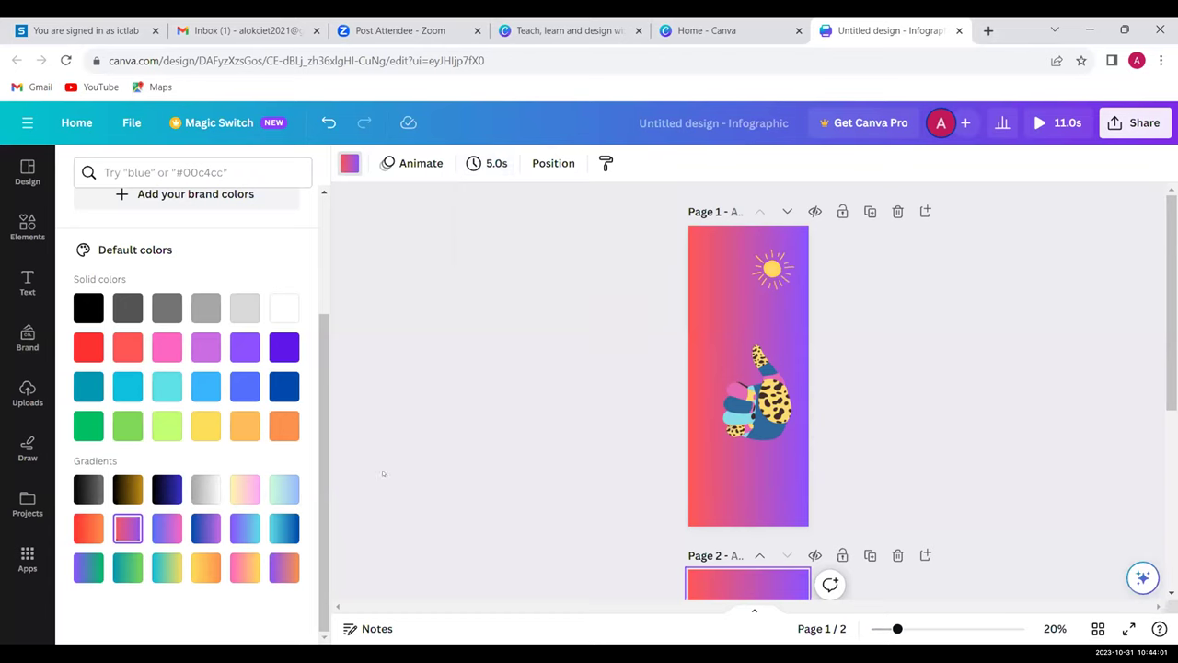